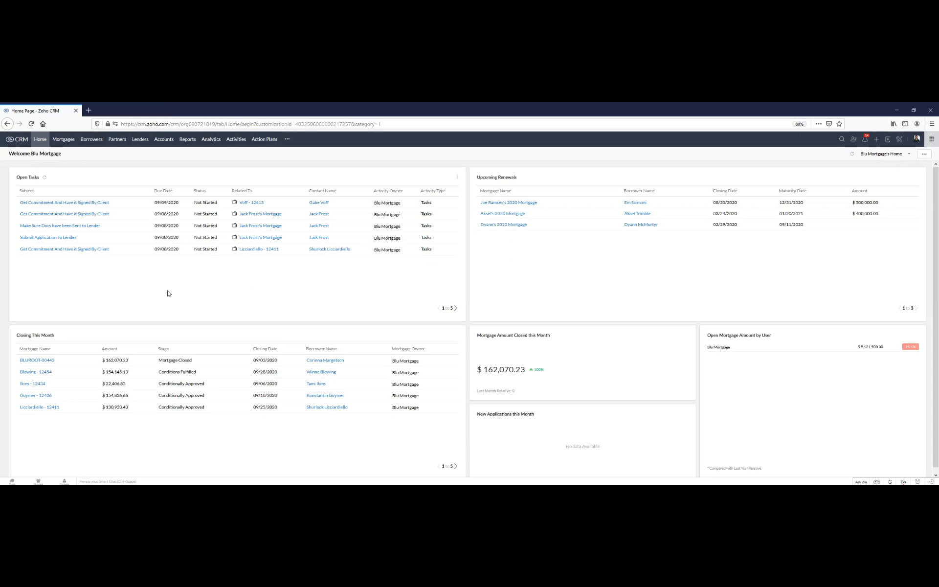
- Open Zoho One in a new browser tab and launch the Forms app from its app list
{"action": "left_click", "coordinate": [91, 114]}
{"action": "type", "text": "one.zoho.com/"}
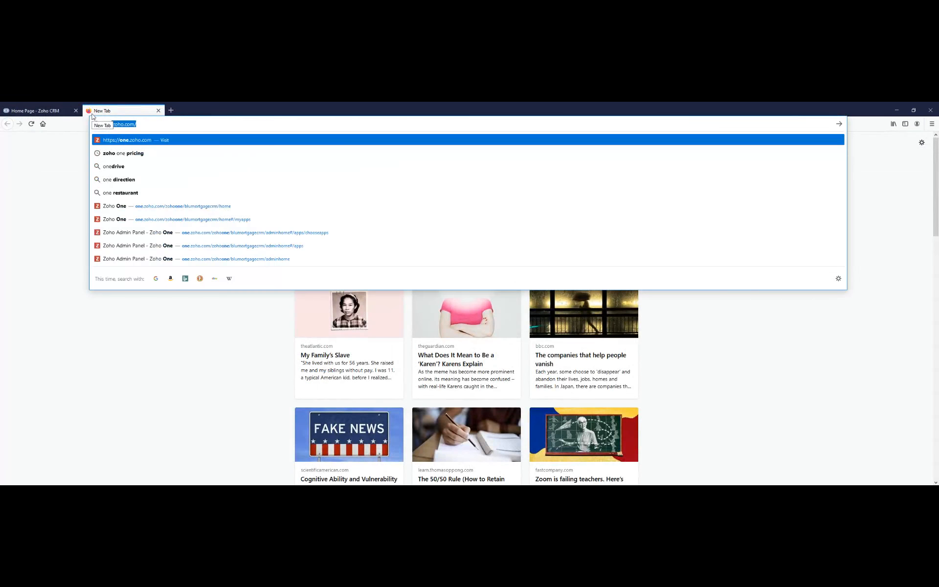
{"action": "key", "text": "Return"}
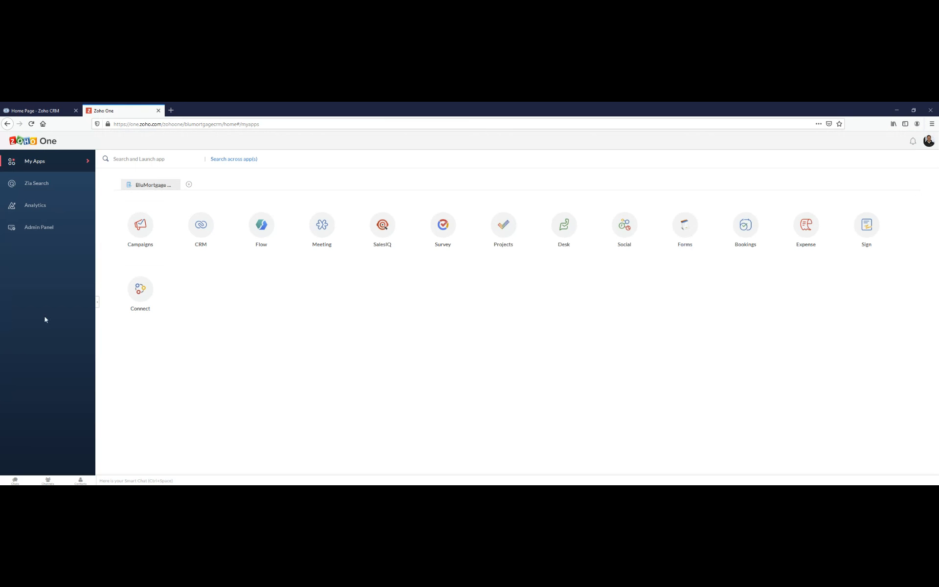
{"action": "left_click", "coordinate": [40, 228]}
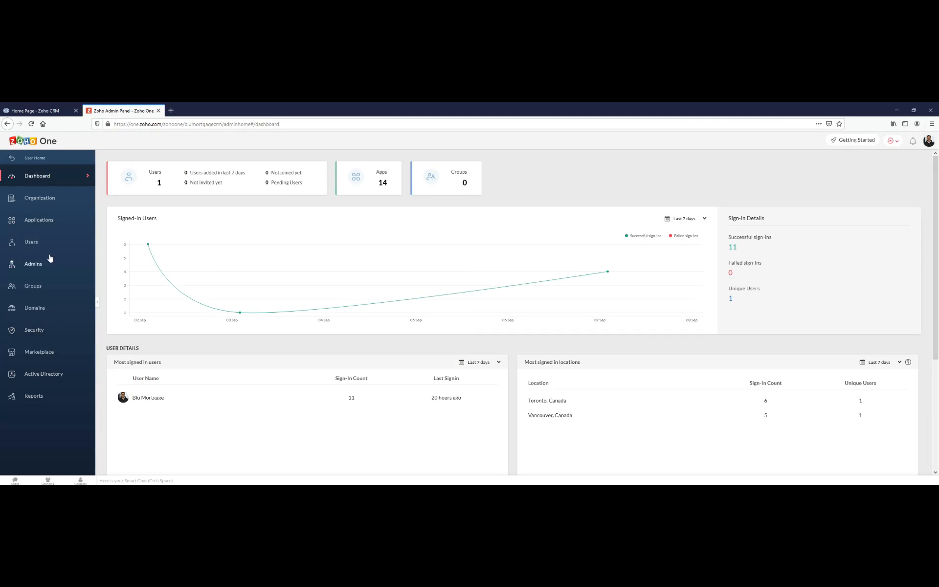
{"action": "left_click", "coordinate": [33, 164]}
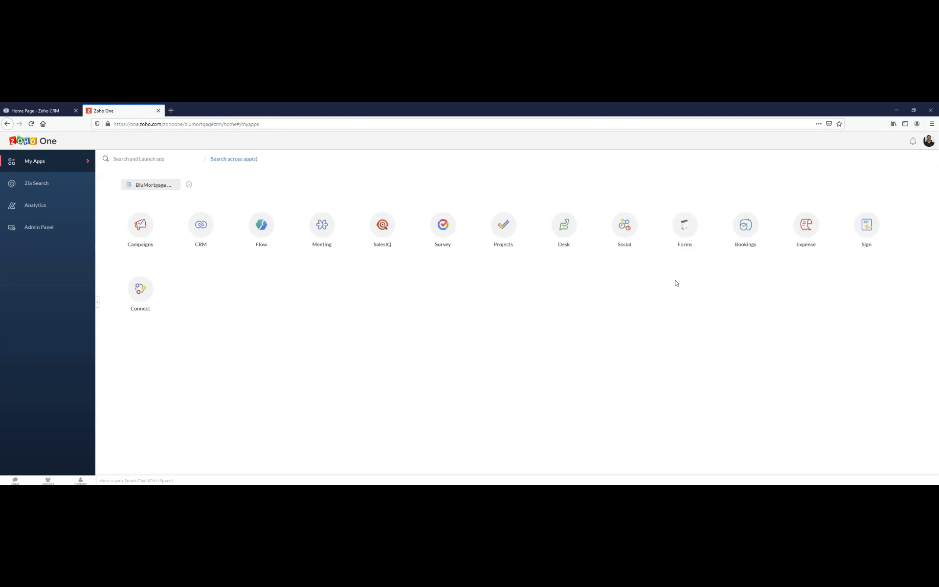
{"action": "left_click", "coordinate": [686, 223]}
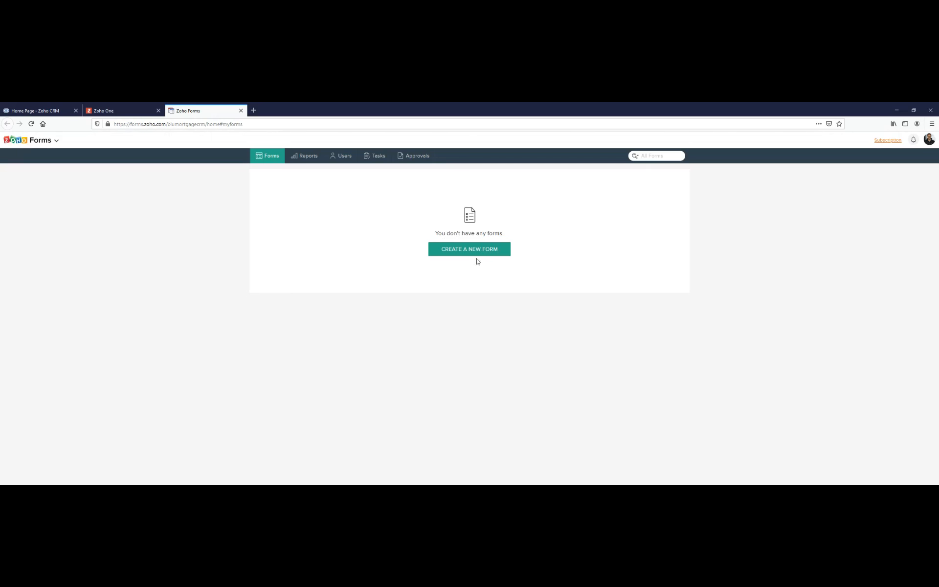
- Create a new blank form named "BluMortgage Contact Information"
{"action": "left_click", "coordinate": [463, 249]}
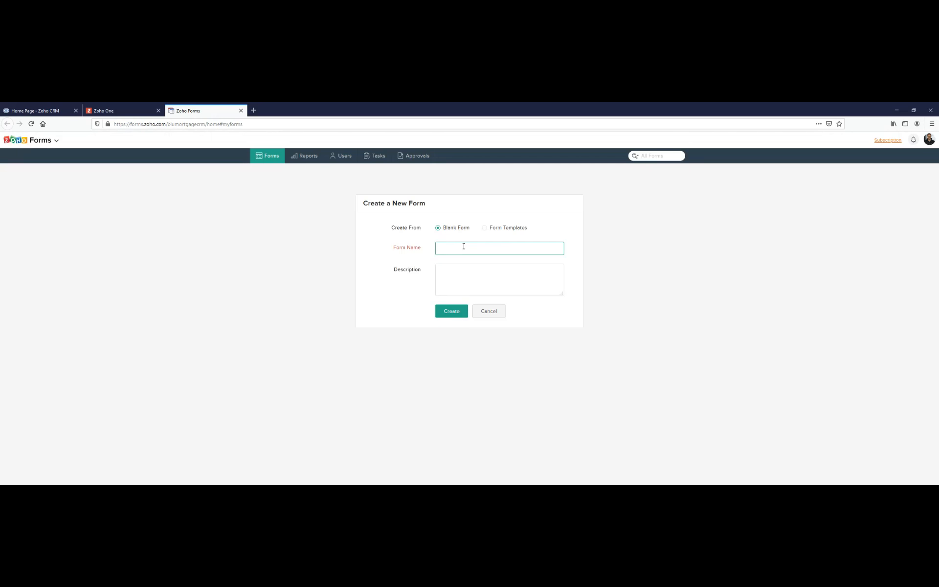
{"action": "left_click", "coordinate": [487, 228]}
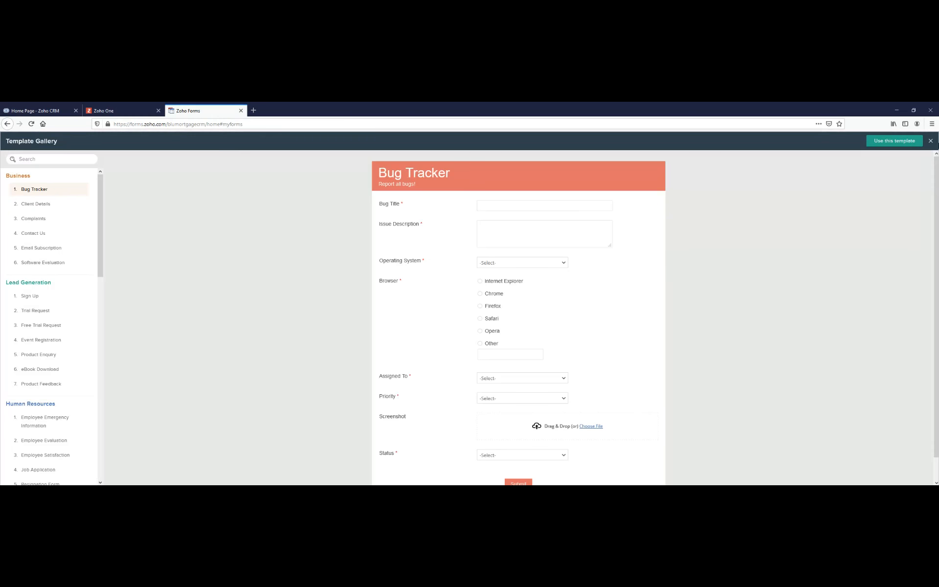
{"action": "left_click", "coordinate": [930, 142]}
{"action": "left_click", "coordinate": [451, 247]}
{"action": "type", "text": "BluMortgage Contact Information"}
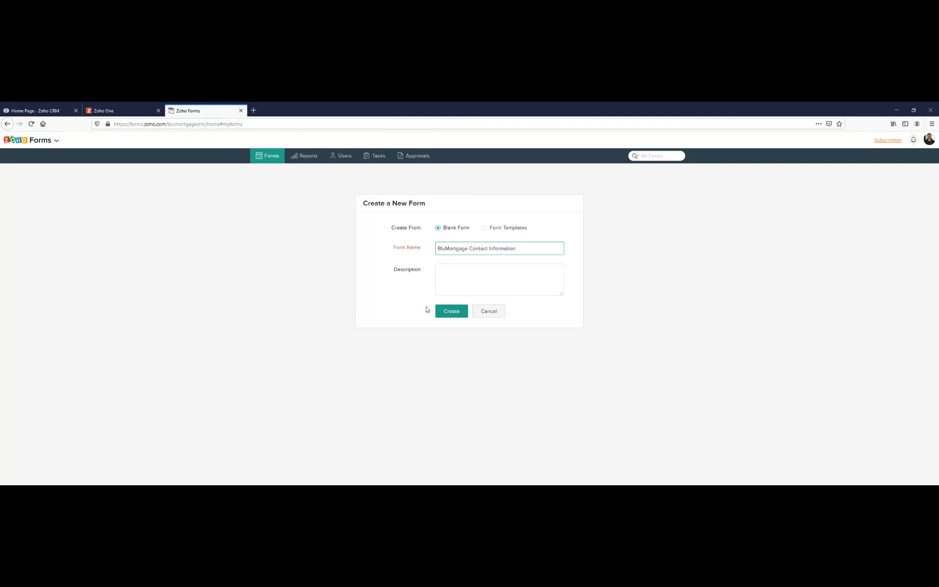
{"action": "left_click", "coordinate": [449, 311]}
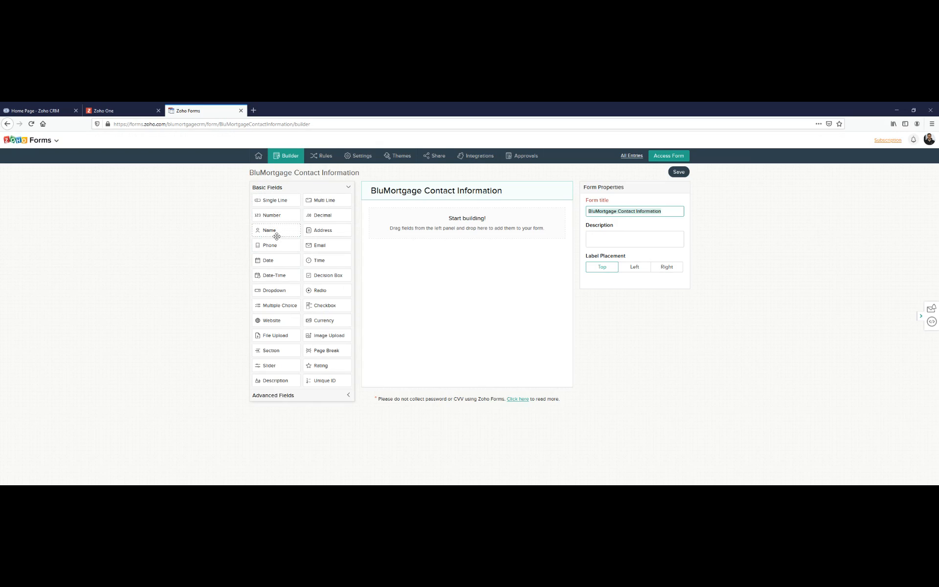
- Add Name, Address, Email and Phone fields to the form, in that order
{"action": "left_click_drag", "start_coordinate": [273, 232], "coordinate": [477, 264]}
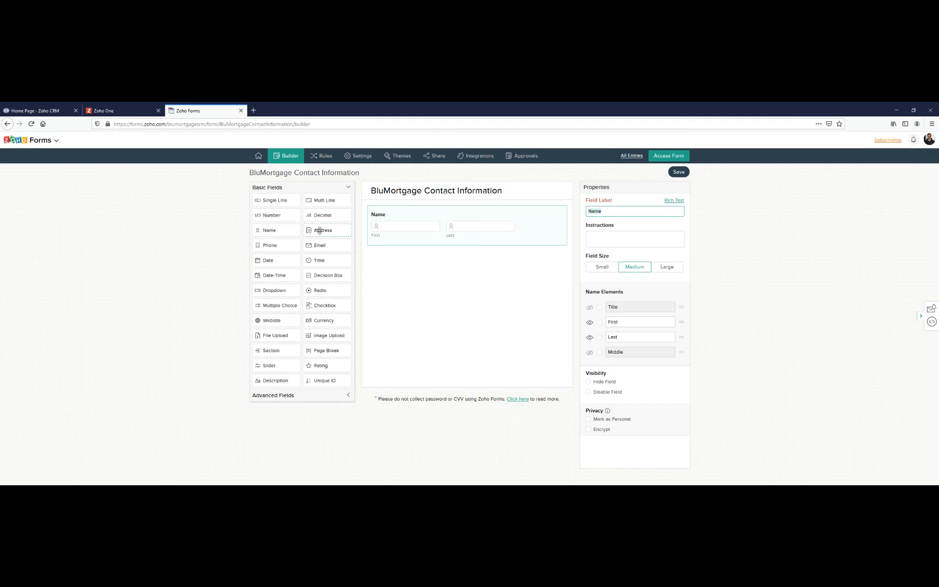
{"action": "left_click_drag", "start_coordinate": [319, 230], "coordinate": [425, 300]}
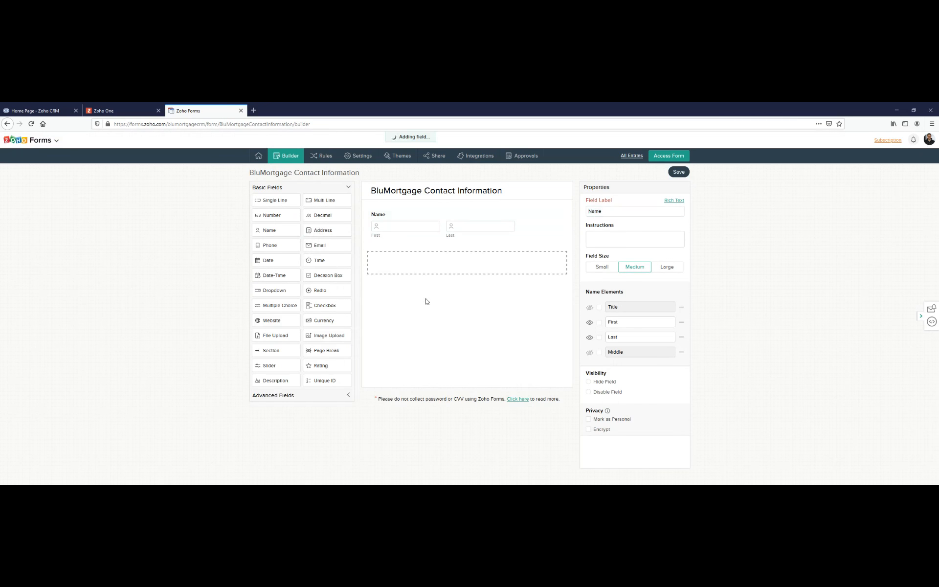
{"action": "left_click_drag", "start_coordinate": [318, 244], "coordinate": [446, 396]}
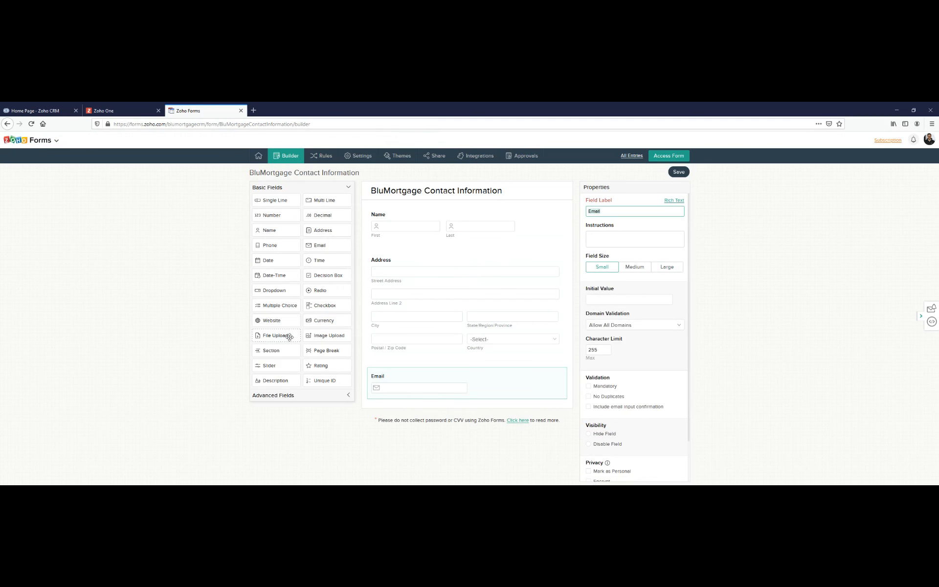
{"action": "left_click_drag", "start_coordinate": [290, 337], "coordinate": [414, 410]}
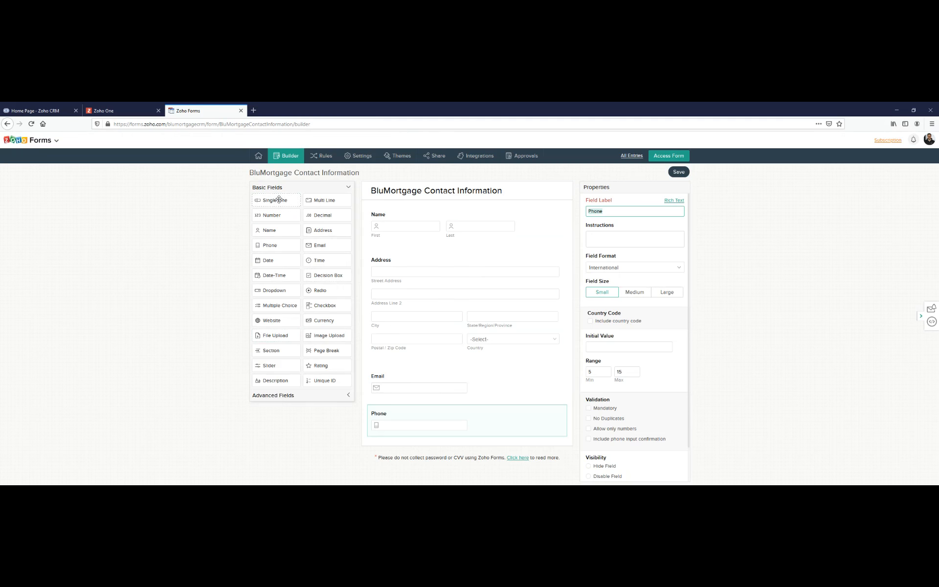
{"action": "left_click_drag", "start_coordinate": [324, 290], "coordinate": [415, 267]}
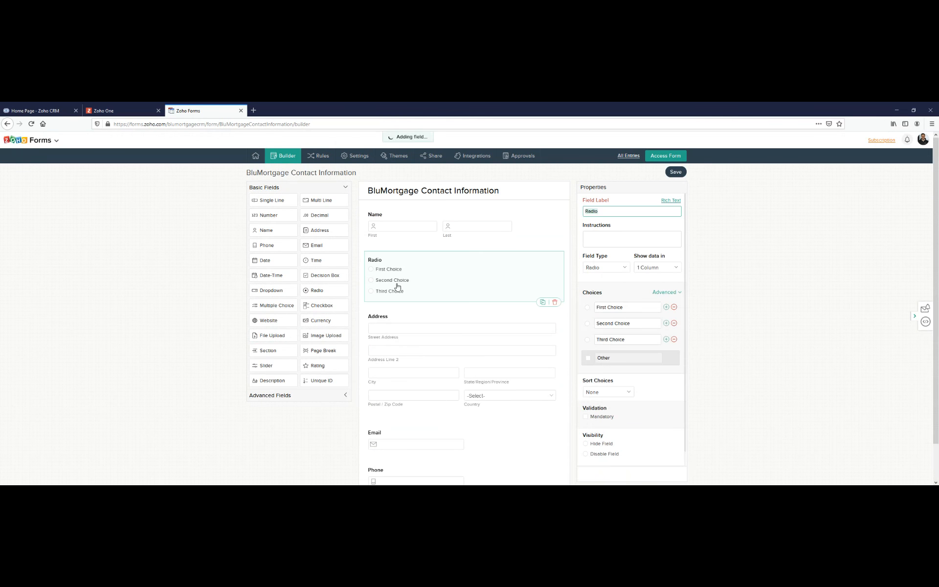
{"action": "left_click", "coordinate": [556, 300]}
{"action": "left_click", "coordinate": [491, 301]}
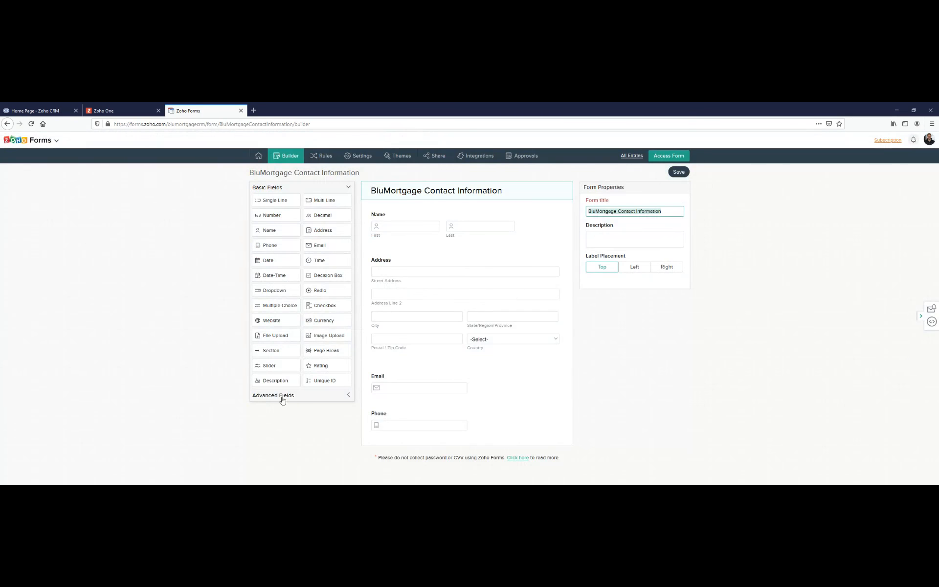
{"action": "left_click", "coordinate": [282, 400]}
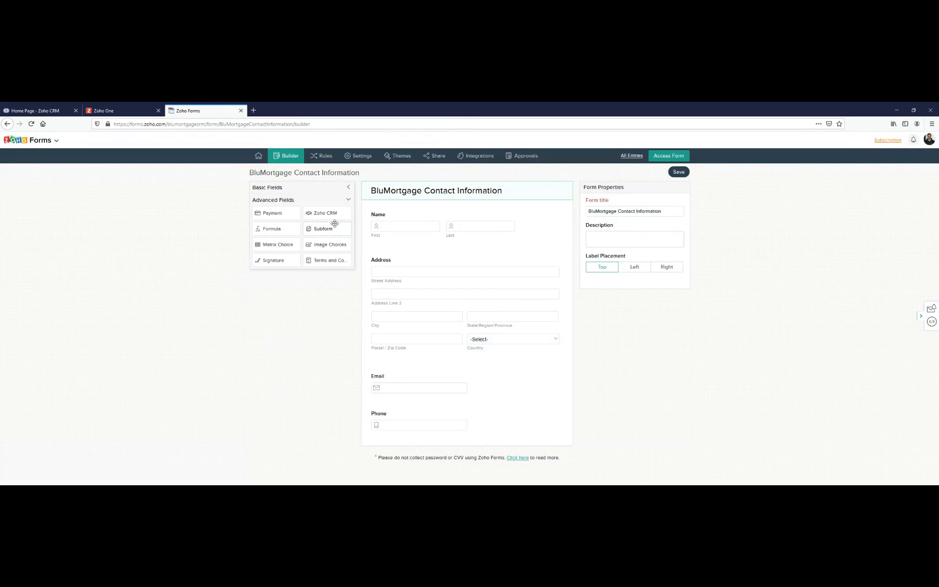
{"action": "mouse_move", "coordinate": [285, 214]}
{"action": "left_mouse_down"}
{"action": "mouse_move", "coordinate": [273, 218]}
{"action": "mouse_move", "coordinate": [430, 260]}
{"action": "mouse_move", "coordinate": [277, 229]}
{"action": "mouse_move", "coordinate": [440, 272]}
{"action": "mouse_move", "coordinate": [275, 258]}
{"action": "left_mouse_up"}
{"action": "left_click", "coordinate": [346, 199]}
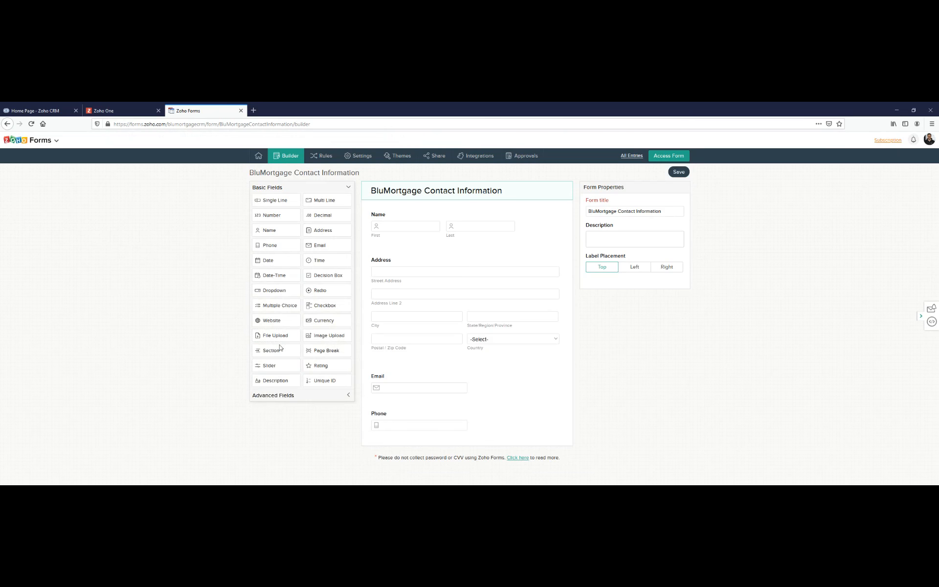
- Insert a page break between the Address and Email fields and title the pages "Name and Address" and "Email and Phone"
{"action": "left_click_drag", "start_coordinate": [327, 349], "coordinate": [441, 373]}
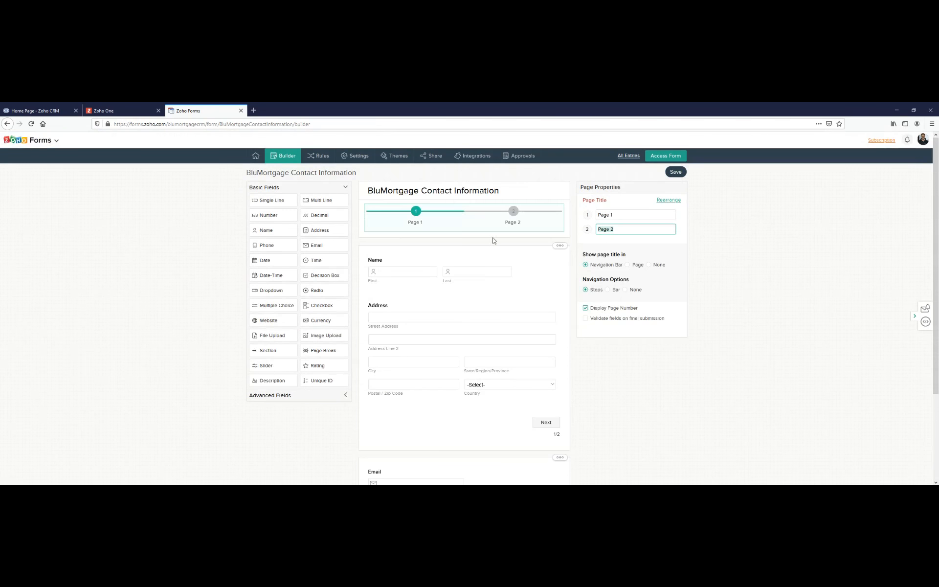
{"action": "left_click", "coordinate": [617, 216]}
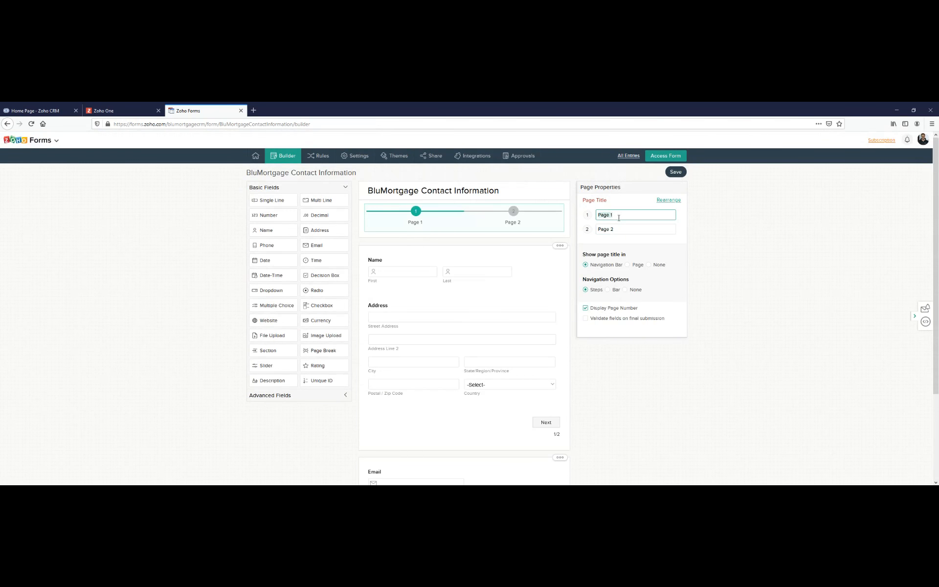
{"action": "type", "text": "Name and Address"}
{"action": "key", "text": "Tab"}
{"action": "type", "text": "Email and Phone"}
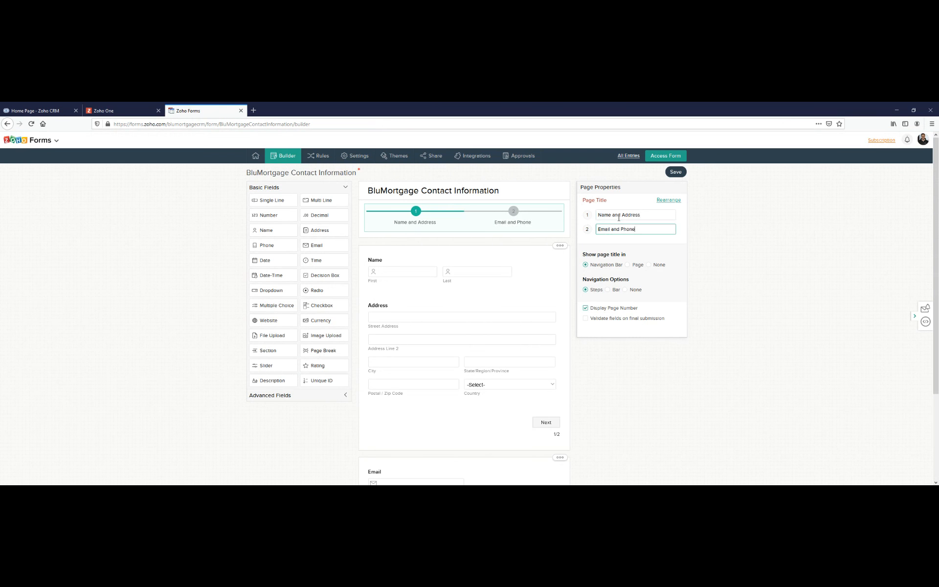
{"action": "left_click", "coordinate": [736, 252]}
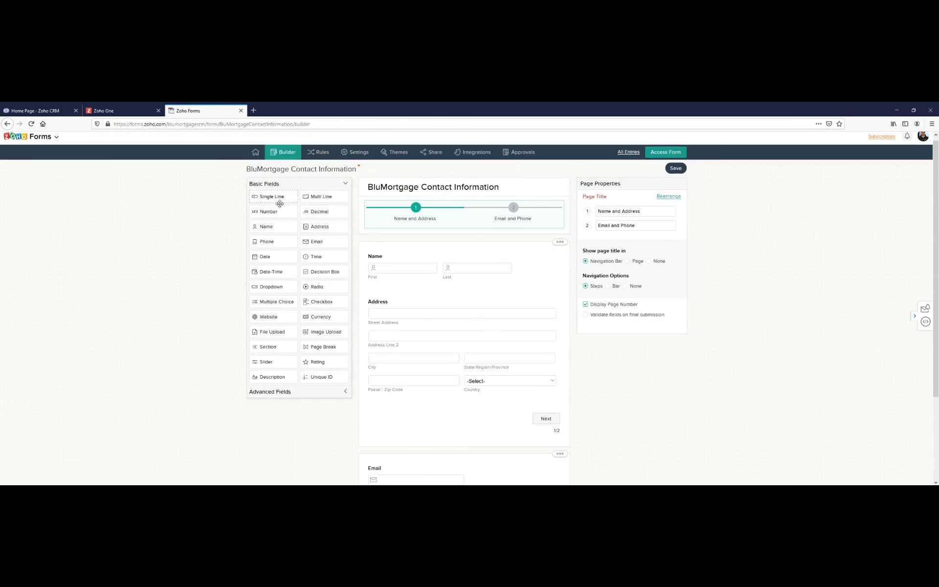
- Add a Description field above Email on the second page with the text "Please fill out email and phone"
{"action": "scroll", "coordinate": [334, 277], "scroll_direction": "down", "scroll_amount": 1}
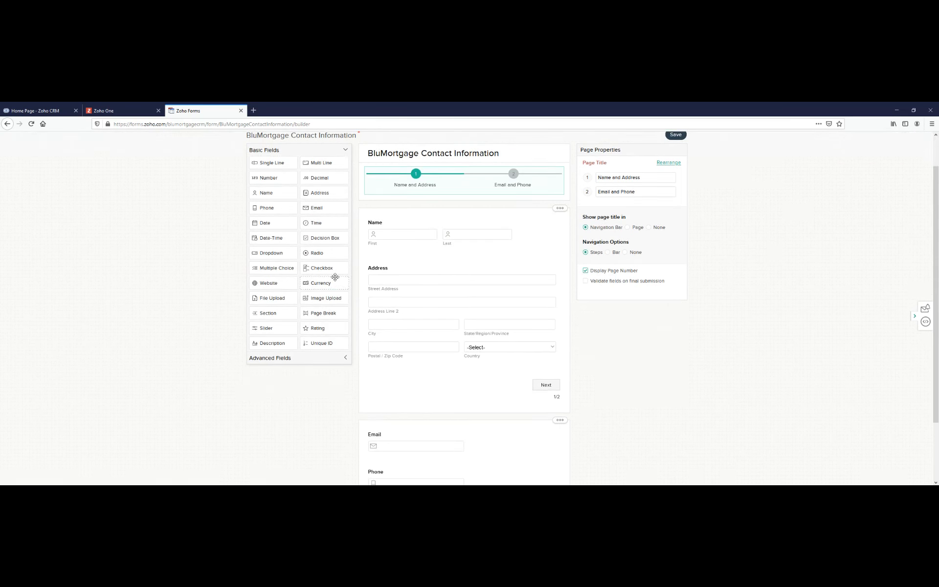
{"action": "left_click", "coordinate": [288, 360]}
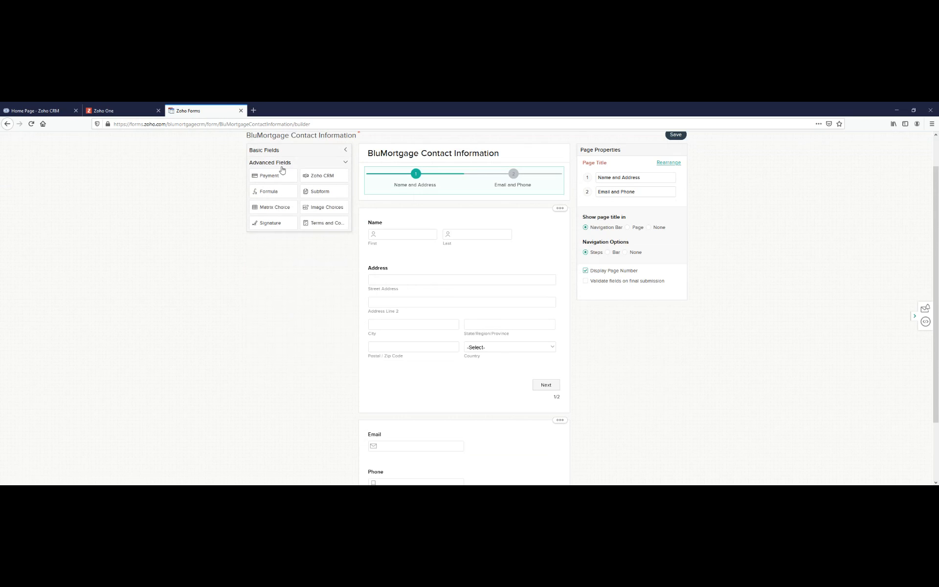
{"action": "left_click", "coordinate": [283, 167]}
{"action": "left_click_drag", "start_coordinate": [272, 342], "coordinate": [425, 439]}
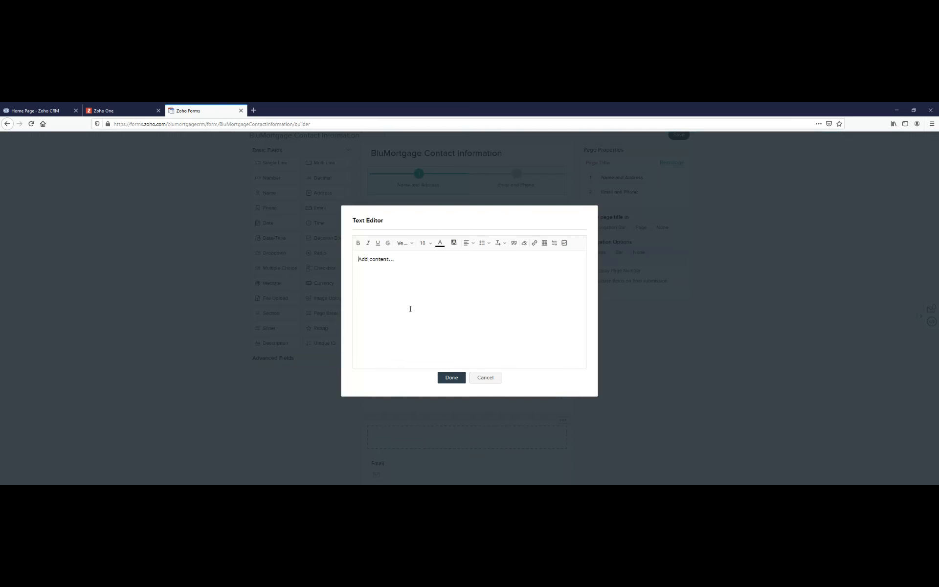
{"action": "key", "text": "Delete"}
{"action": "key", "text": "Delete"}
{"action": "key", "text": "Delete"}
{"action": "key", "text": "Delete"}
{"action": "key", "text": "Delete"}
{"action": "key", "text": "Delete"}
{"action": "key", "text": "Delete"}
{"action": "key", "text": "Delete"}
{"action": "key", "text": "Delete"}
{"action": "type", "text": "out em"}
{"action": "left_click", "coordinate": [453, 380]}
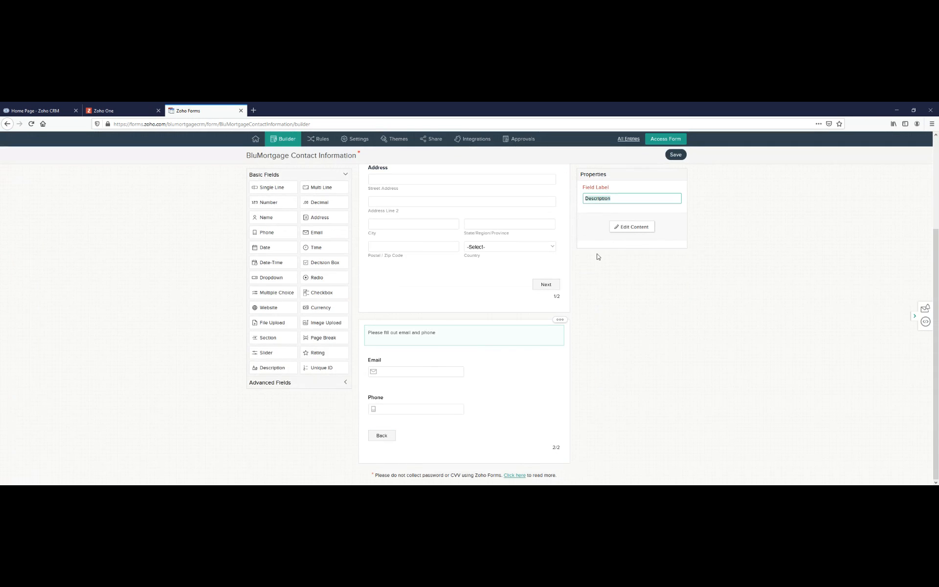
- Add another Email field between Email and Phone and label it "Secondary Email"
{"action": "scroll", "coordinate": [408, 323], "scroll_direction": "up", "scroll_amount": 3}
{"action": "scroll", "coordinate": [409, 377], "scroll_direction": "down", "scroll_amount": 3}
{"action": "scroll", "coordinate": [373, 346], "scroll_direction": "up", "scroll_amount": 1}
{"action": "left_click_drag", "start_coordinate": [321, 232], "coordinate": [431, 425]}
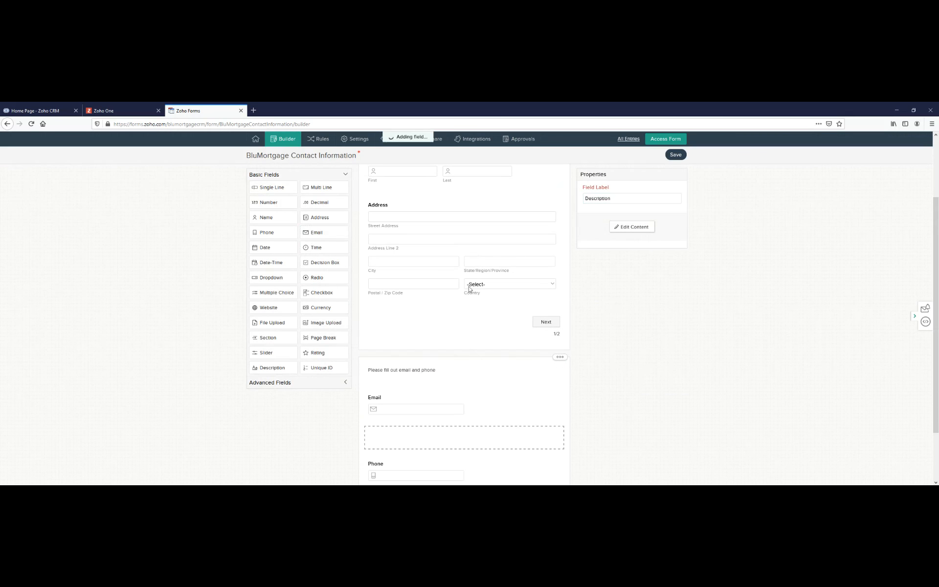
{"action": "type", "text": "Secondary Email"}
{"action": "scroll", "coordinate": [664, 395], "scroll_direction": "down", "scroll_amount": 1}
{"action": "scroll", "coordinate": [664, 395], "scroll_direction": "down", "scroll_amount": 4}
{"action": "scroll", "coordinate": [501, 348], "scroll_direction": "up", "scroll_amount": 2}
{"action": "scroll", "coordinate": [627, 388], "scroll_direction": "up", "scroll_amount": 3}
{"action": "scroll", "coordinate": [503, 425], "scroll_direction": "down", "scroll_amount": 2}
{"action": "scroll", "coordinate": [502, 425], "scroll_direction": "down", "scroll_amount": 1}
{"action": "left_click", "coordinate": [477, 363]}
{"action": "scroll", "coordinate": [440, 347], "scroll_direction": "up", "scroll_amount": 5}
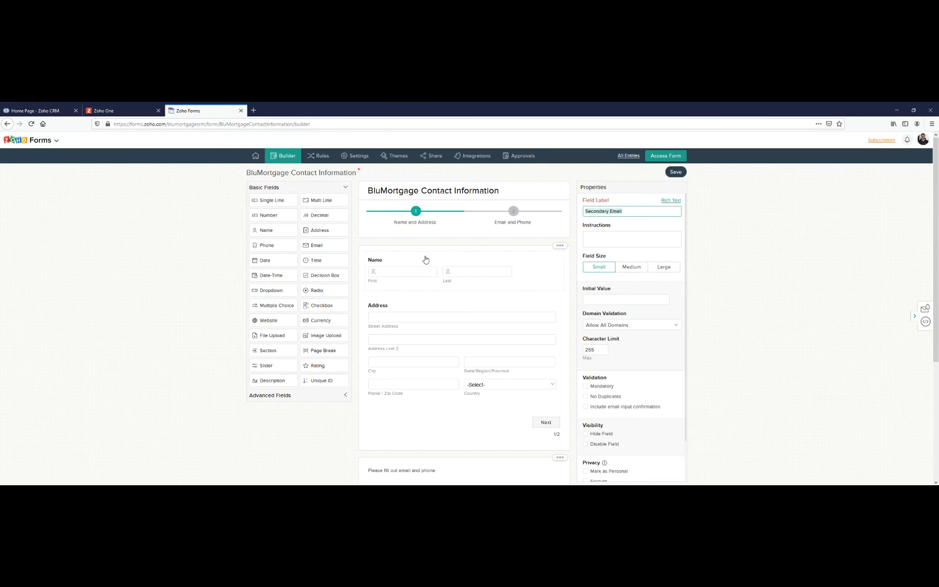
- Set the Address field's default country to Canada
{"action": "left_click", "coordinate": [426, 259]}
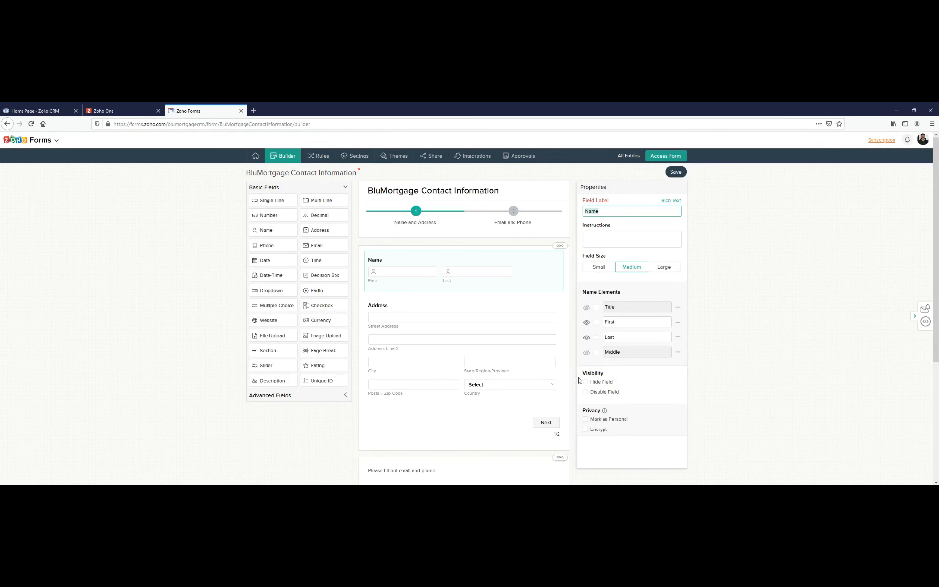
{"action": "left_click", "coordinate": [466, 304]}
{"action": "scroll", "coordinate": [616, 339], "scroll_direction": "down", "scroll_amount": 1}
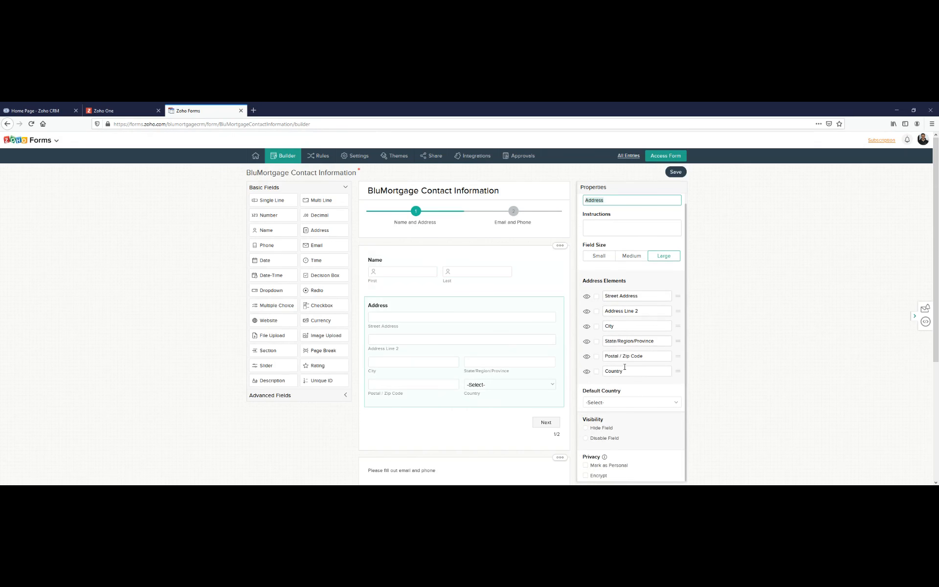
{"action": "left_click", "coordinate": [616, 402]}
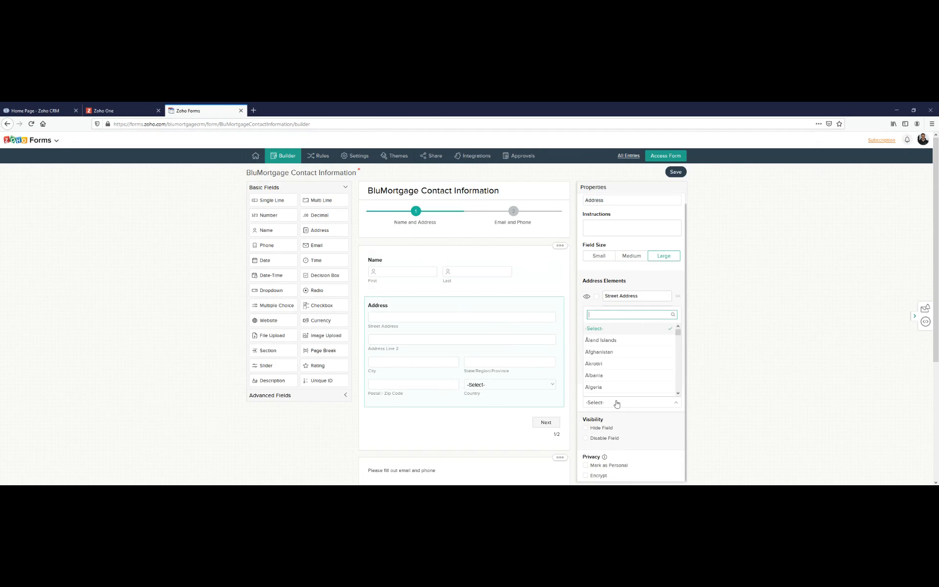
{"action": "type", "text": "canada"}
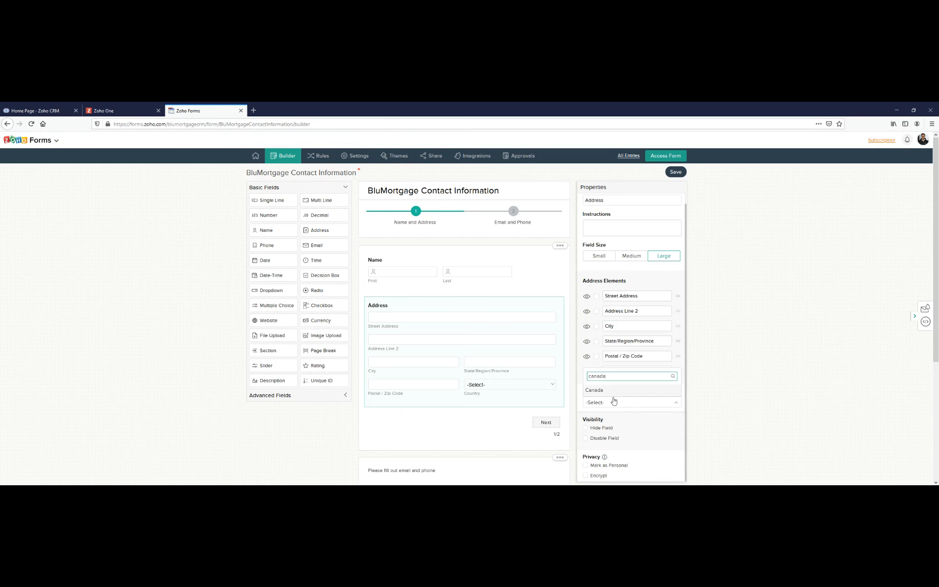
{"action": "left_click", "coordinate": [607, 391]}
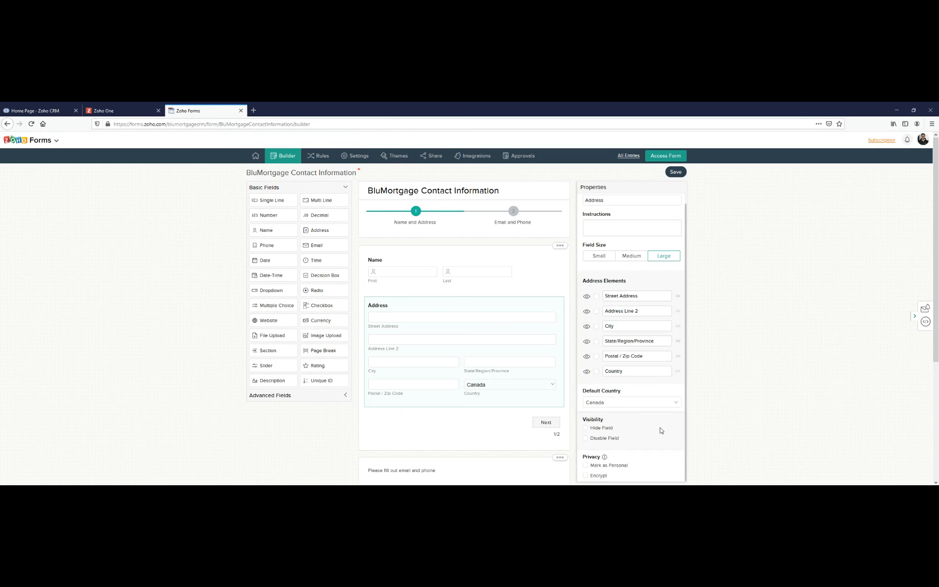
- Rename the Address field's postal/zip element "Postal Code" and its state/region element "Province"
{"action": "left_click", "coordinate": [633, 356]}
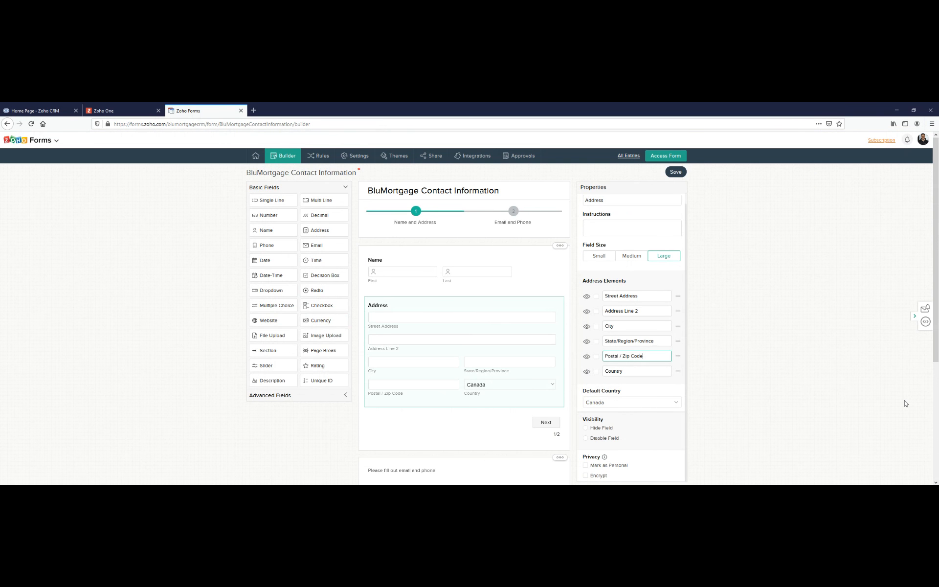
{"action": "key", "text": "shift+Home"}
{"action": "key", "text": "BackSpace"}
{"action": "type", "text": "Postal"}
{"action": "left_click", "coordinate": [611, 342]}
{"action": "key", "text": "ctrl+a"}
{"action": "type", "text": "P"}
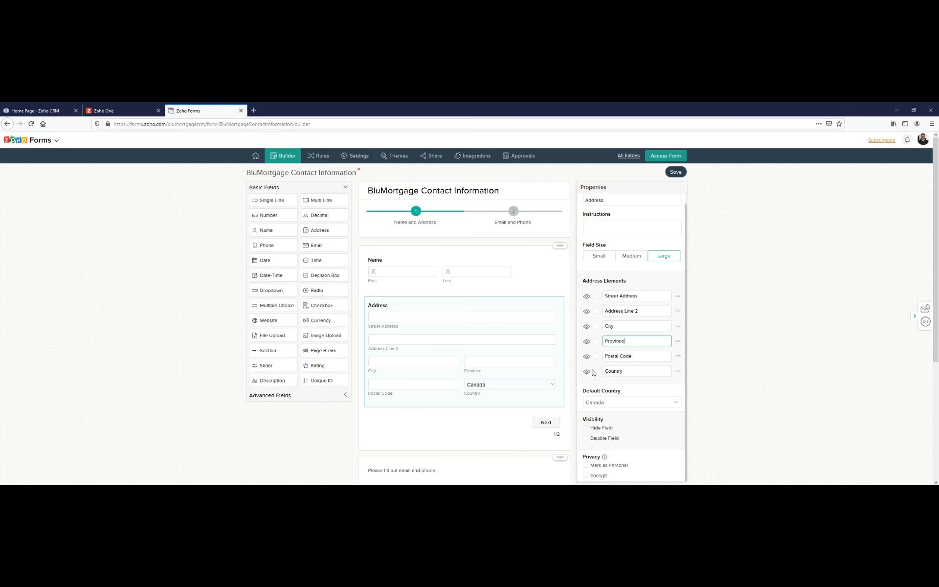
{"action": "scroll", "coordinate": [643, 357], "scroll_direction": "down", "scroll_amount": 2}
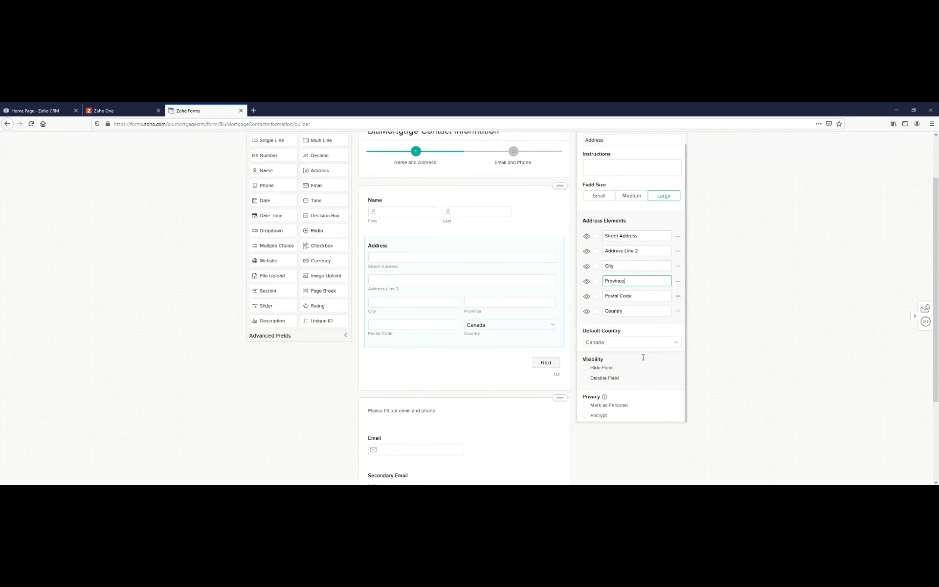
- Save the form's builder changes and open its rules
{"action": "scroll", "coordinate": [488, 369], "scroll_direction": "up", "scroll_amount": 2}
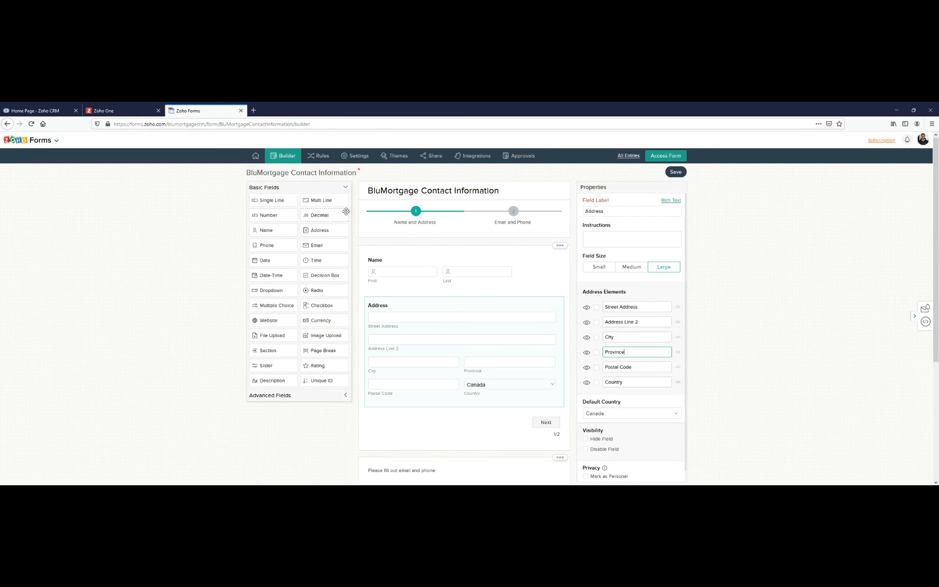
{"action": "left_click", "coordinate": [313, 159]}
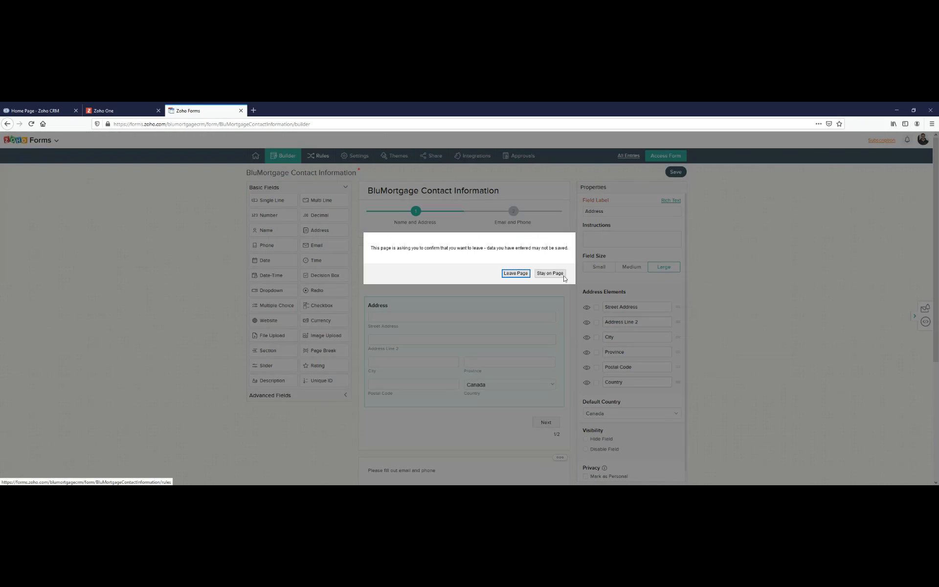
{"action": "left_click", "coordinate": [536, 275]}
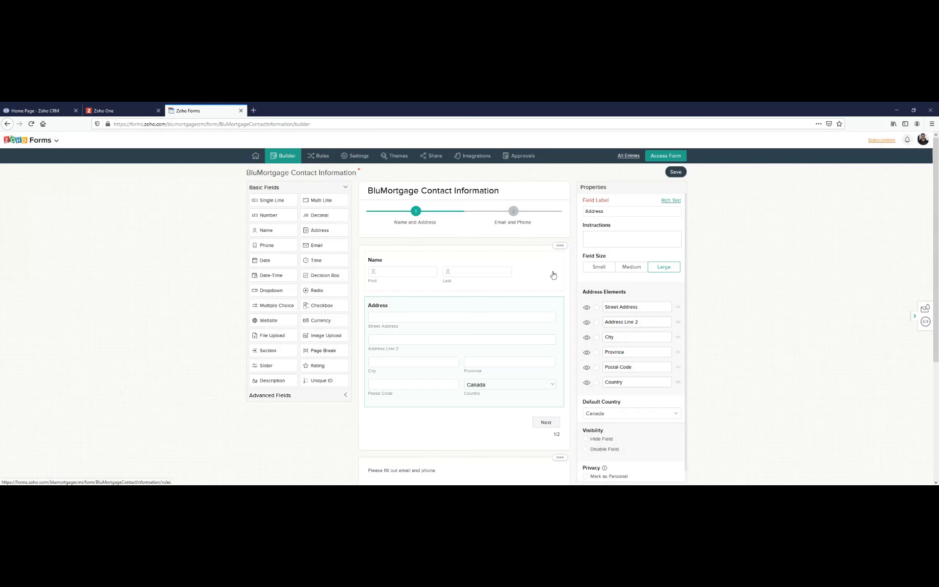
{"action": "left_click", "coordinate": [303, 158]}
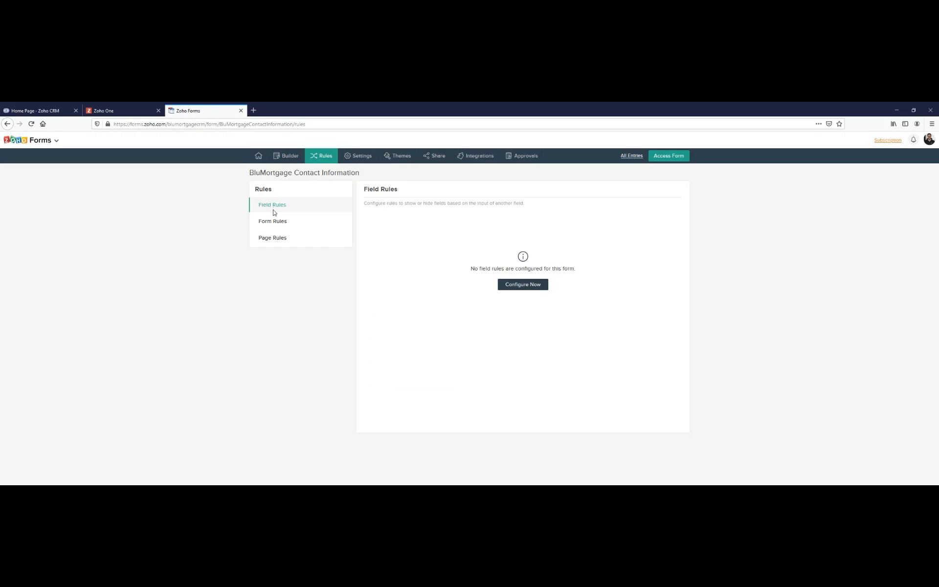
- Start a new field rule named "Show Secondary Email only if Primary Email is Complete"
{"action": "left_click", "coordinate": [524, 287]}
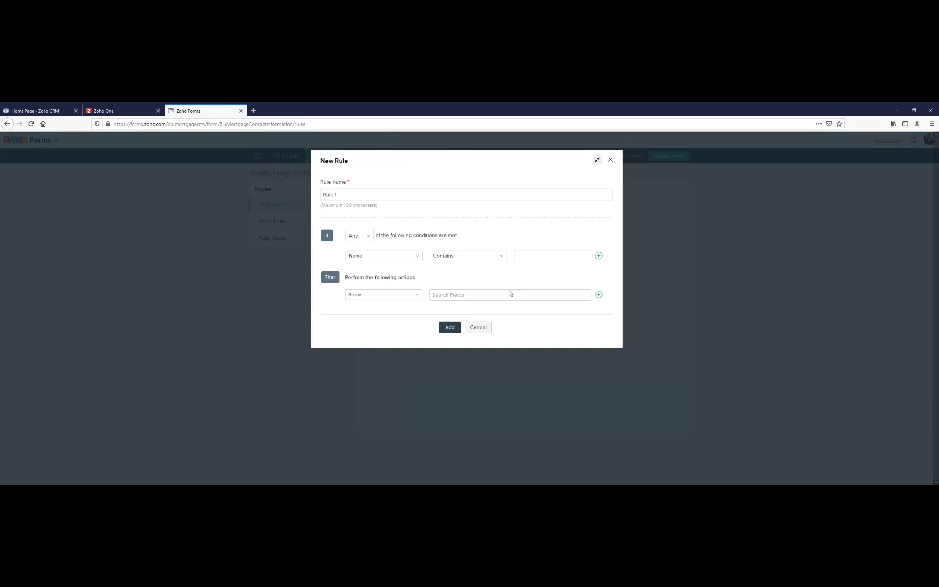
{"action": "left_click", "coordinate": [346, 198]}
{"action": "key", "text": "ctrl+a"}
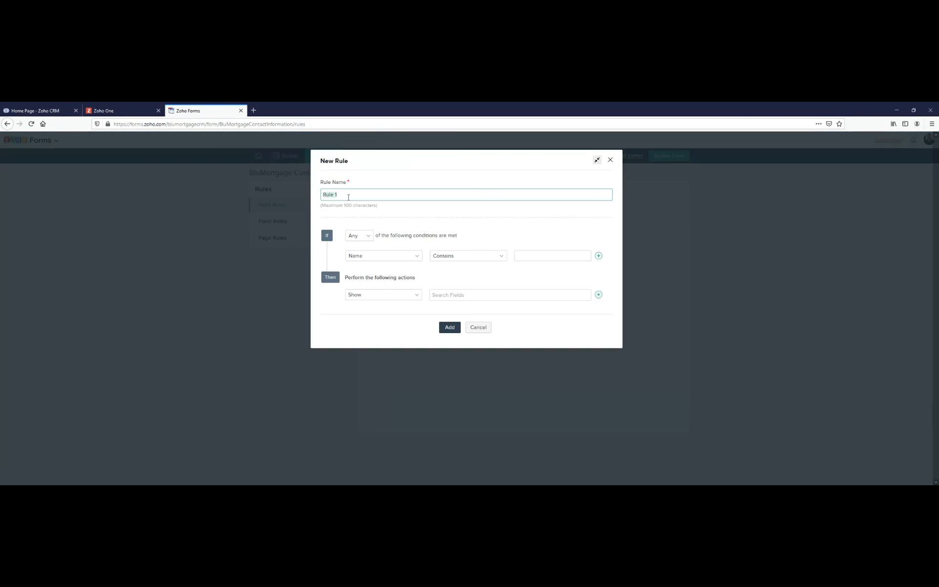
{"action": "type", "text": "A"}
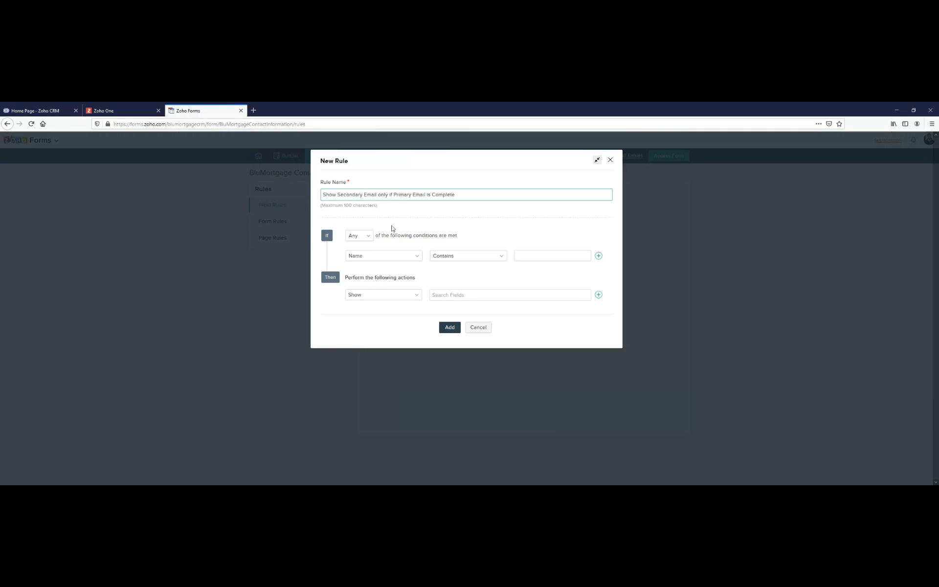
{"action": "left_click", "coordinate": [415, 234]}
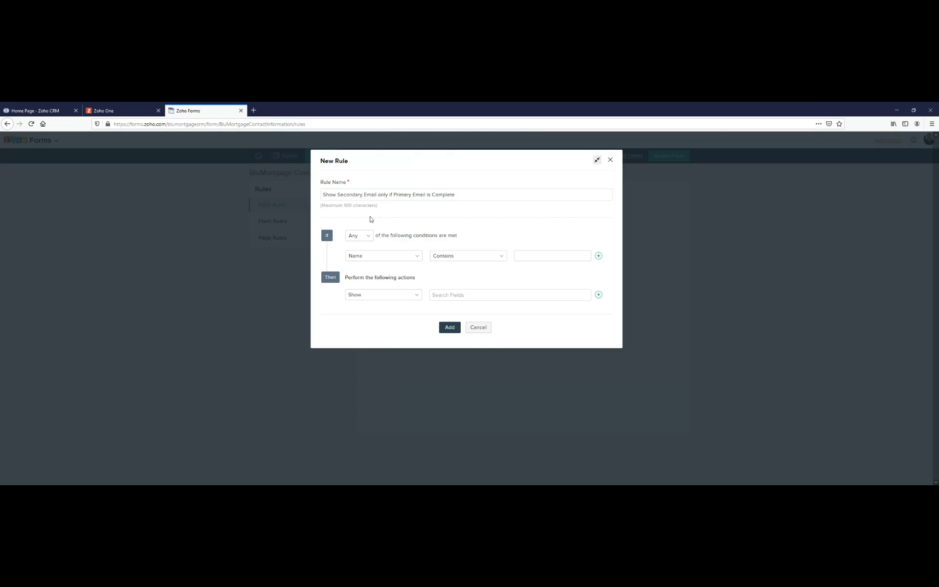
{"action": "left_click_drag", "start_coordinate": [377, 197], "coordinate": [435, 194]}
{"action": "left_click", "coordinate": [435, 192]}
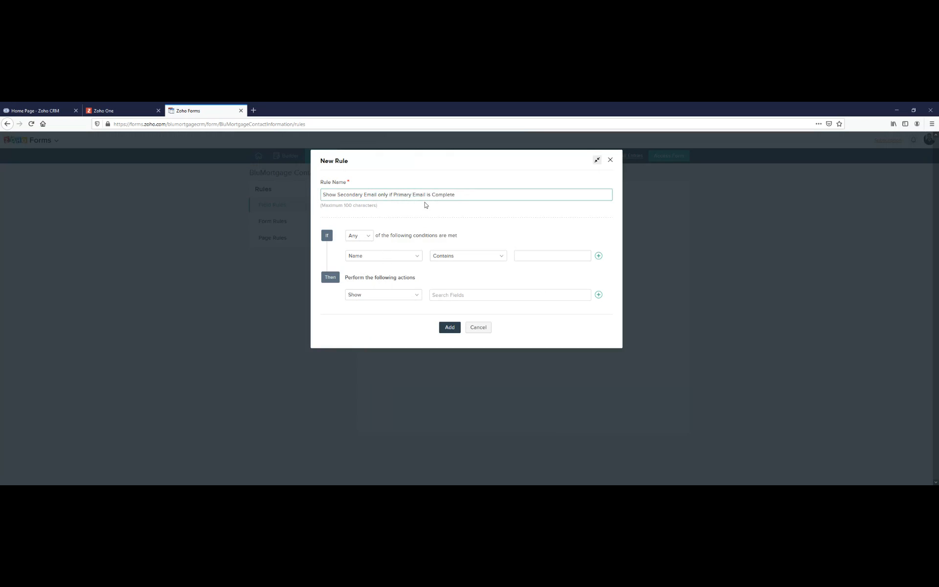
{"action": "type", "text": "f"}
{"action": "key", "text": "BackSpace"}
- Set the rule's condition to Email Is Not Empty
{"action": "left_click", "coordinate": [366, 259]}
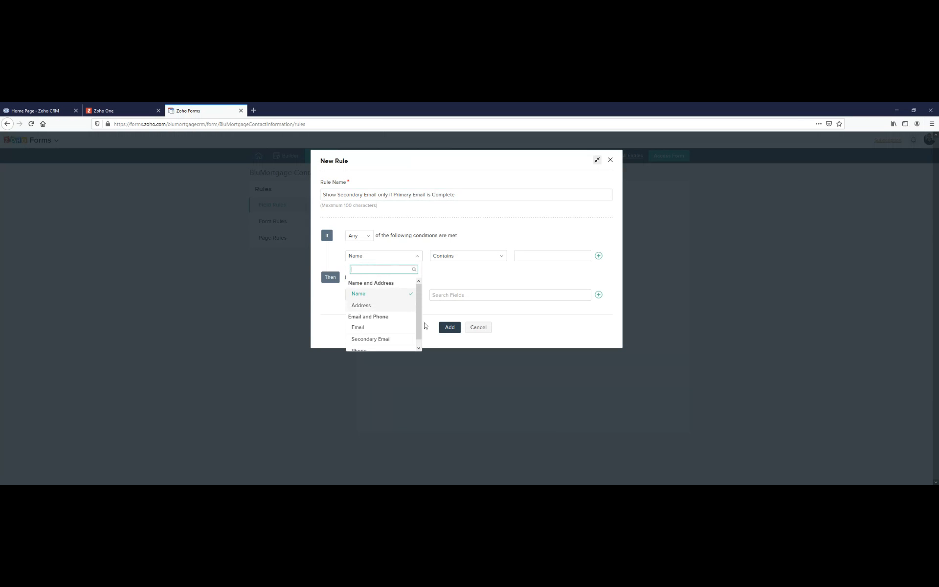
{"action": "left_click", "coordinate": [404, 233]}
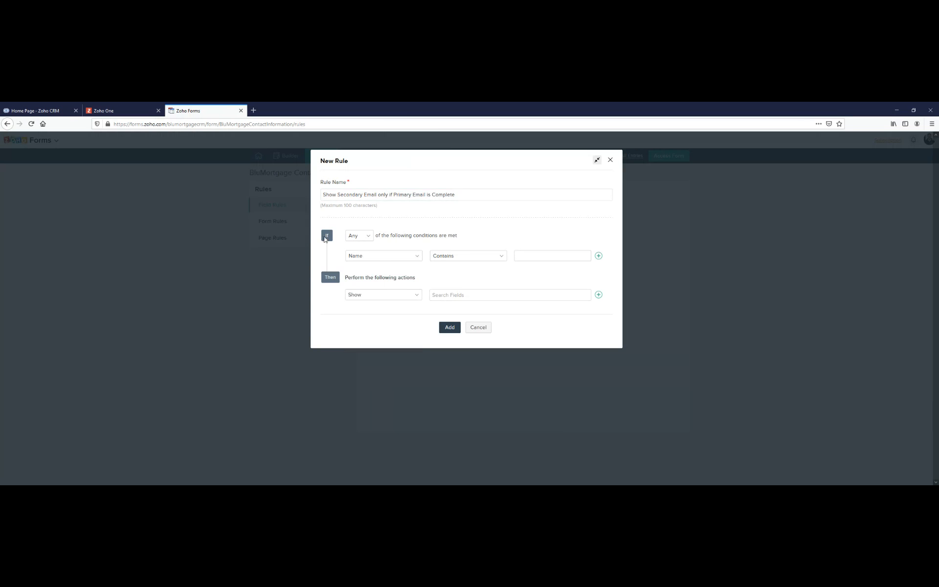
{"action": "double_click", "coordinate": [348, 277]}
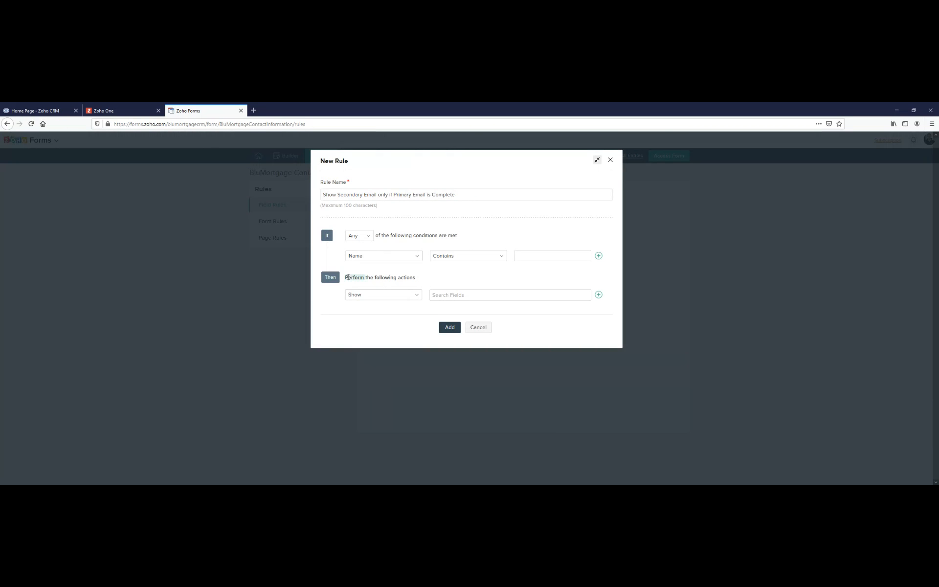
{"action": "left_click", "coordinate": [372, 259]}
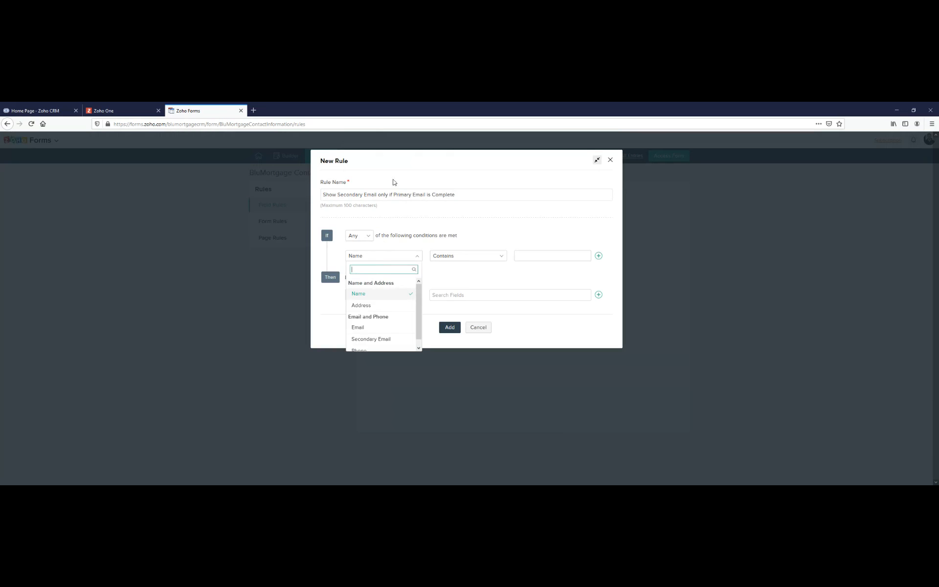
{"action": "left_click", "coordinate": [358, 327]}
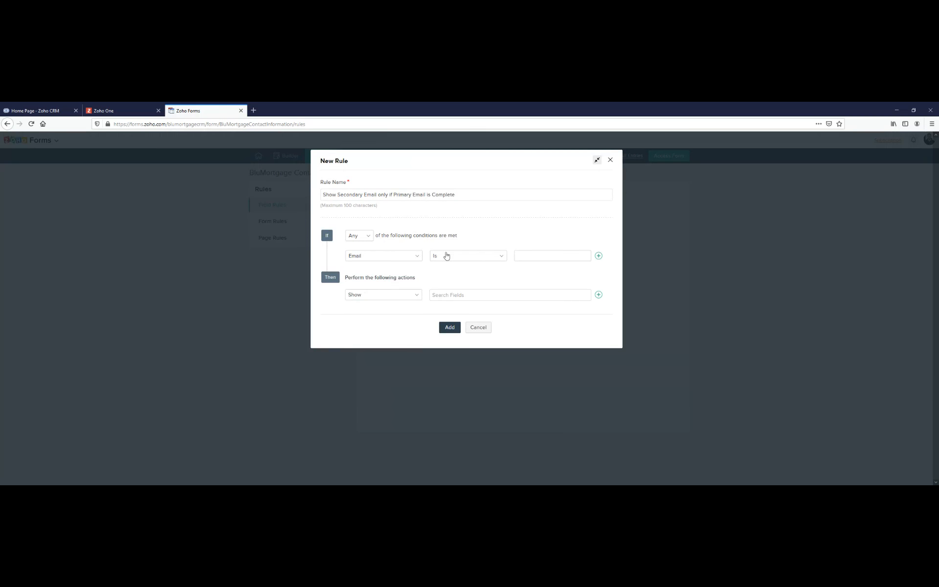
{"action": "left_click", "coordinate": [473, 264]}
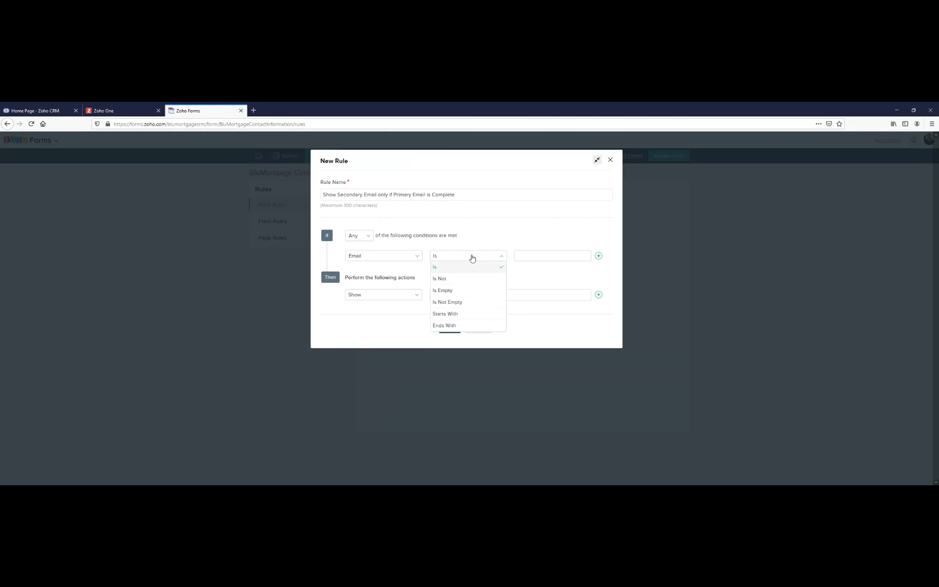
{"action": "left_click", "coordinate": [467, 303]}
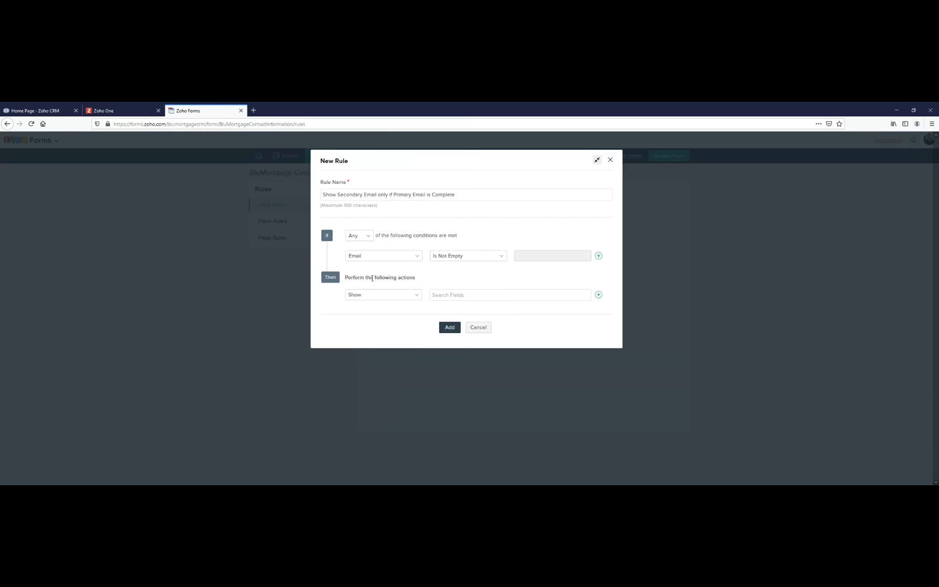
- Set the rule's action to show the Secondary Email field and add the rule
{"action": "left_click", "coordinate": [515, 292]}
{"action": "scroll", "coordinate": [480, 327], "scroll_direction": "down", "scroll_amount": 1}
{"action": "left_click", "coordinate": [455, 339]}
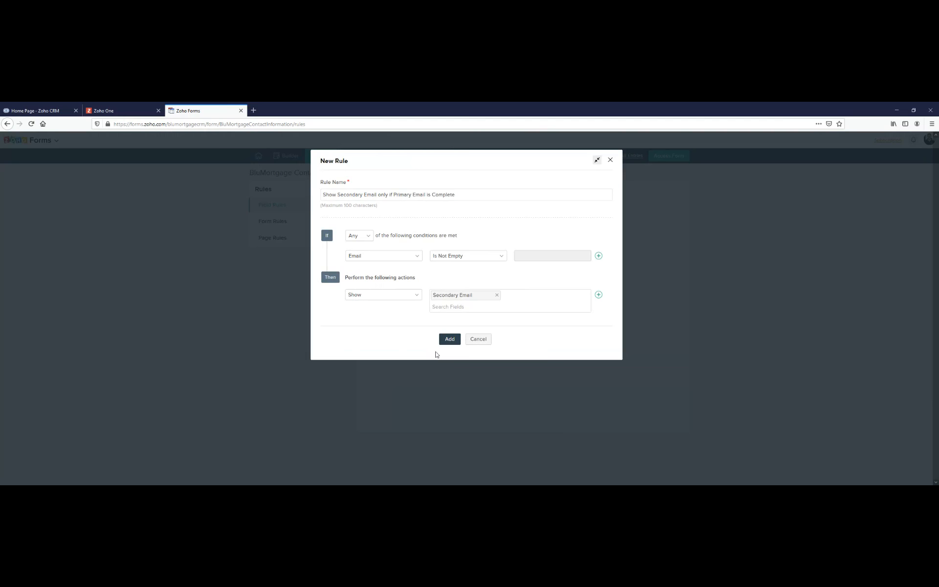
{"action": "left_click", "coordinate": [455, 339]}
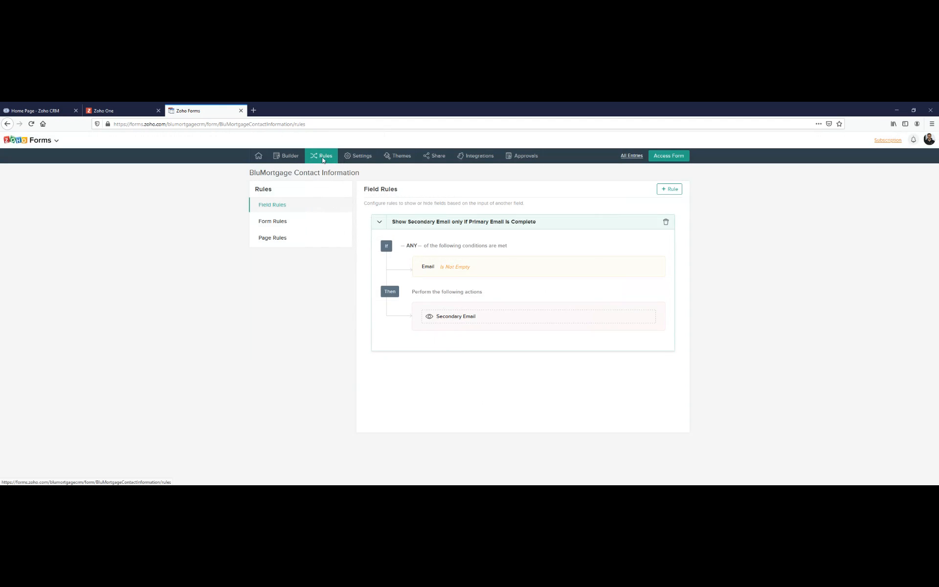
- Review the form's general settings, including date and time, respondent location, spam control, delimiters and review before submission
{"action": "left_click", "coordinate": [355, 157]}
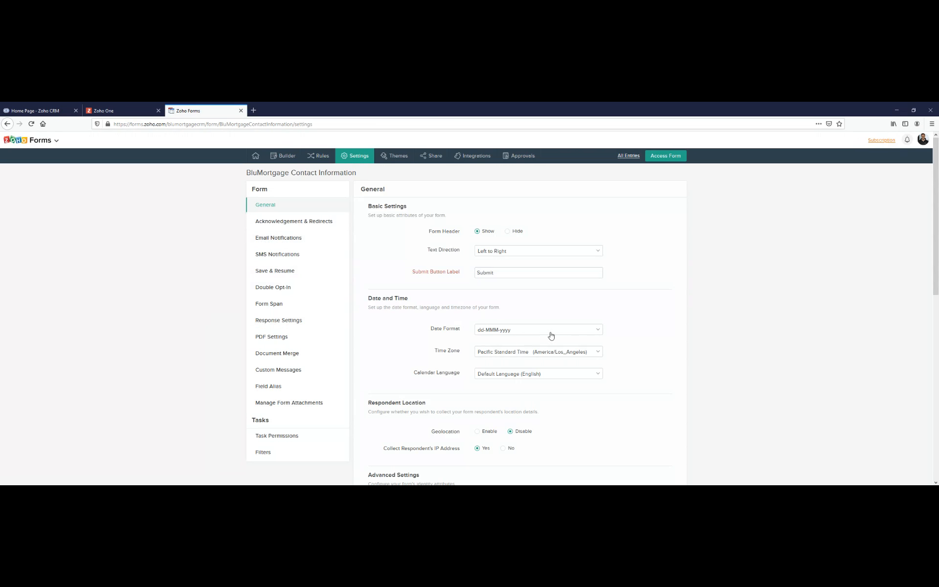
{"action": "scroll", "coordinate": [477, 356], "scroll_direction": "down", "scroll_amount": 4}
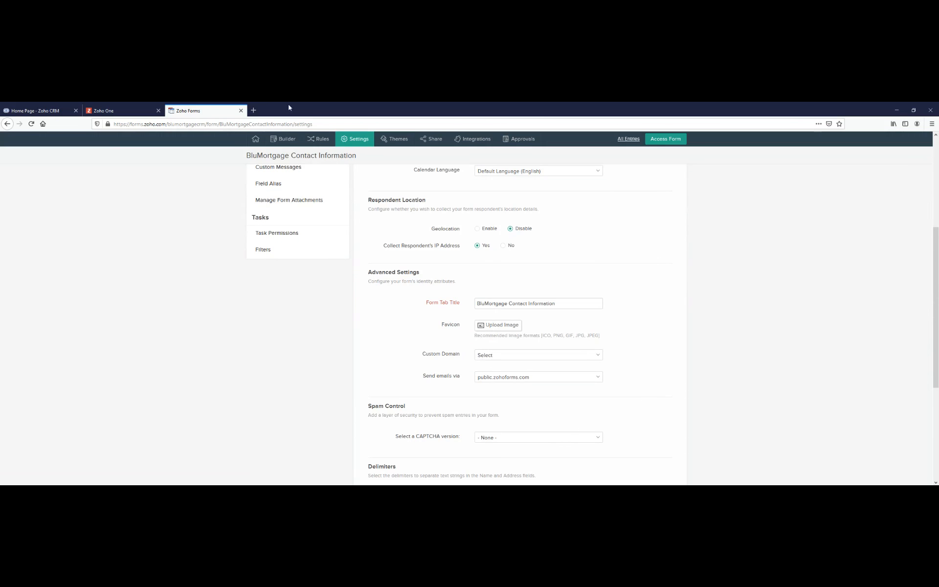
{"action": "scroll", "coordinate": [489, 349], "scroll_direction": "down", "scroll_amount": 1}
{"action": "scroll", "coordinate": [489, 349], "scroll_direction": "down", "scroll_amount": 3}
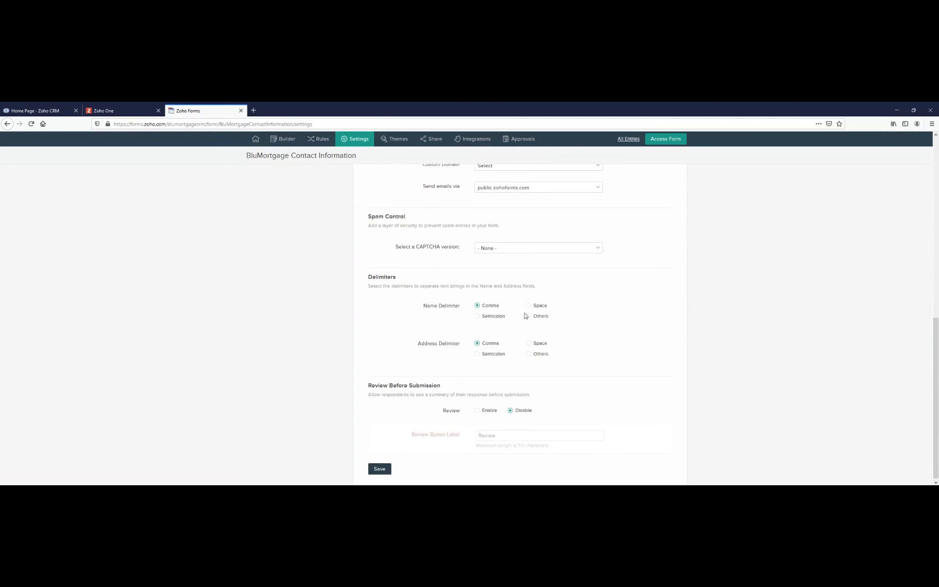
{"action": "scroll", "coordinate": [511, 317], "scroll_direction": "up", "scroll_amount": 10}
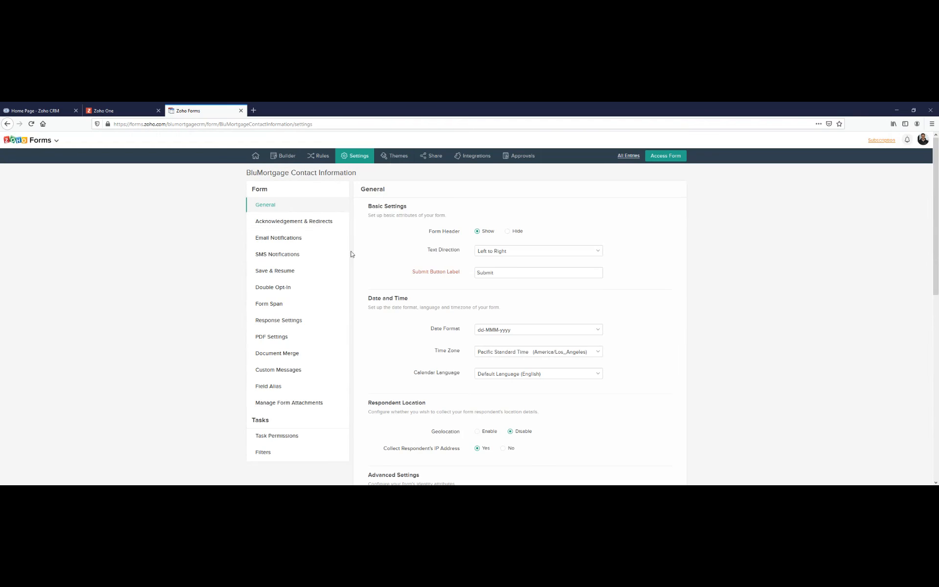
- Try replacing the form's Thank You page with a redirect to a website
{"action": "left_click", "coordinate": [294, 226]}
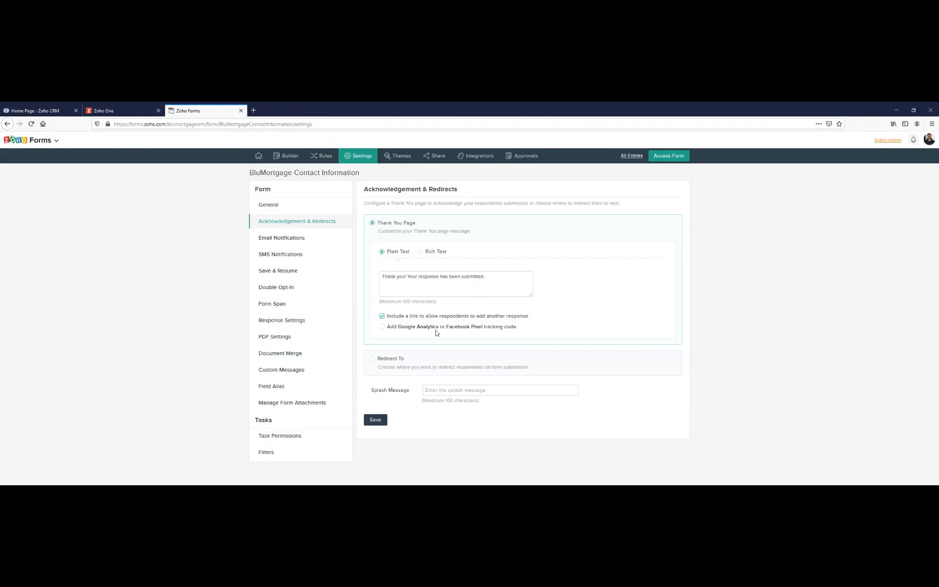
{"action": "left_click_drag", "start_coordinate": [497, 279], "coordinate": [381, 276]}
{"action": "left_click", "coordinate": [392, 281]}
{"action": "left_click", "coordinate": [373, 359]}
{"action": "left_click", "coordinate": [423, 308]}
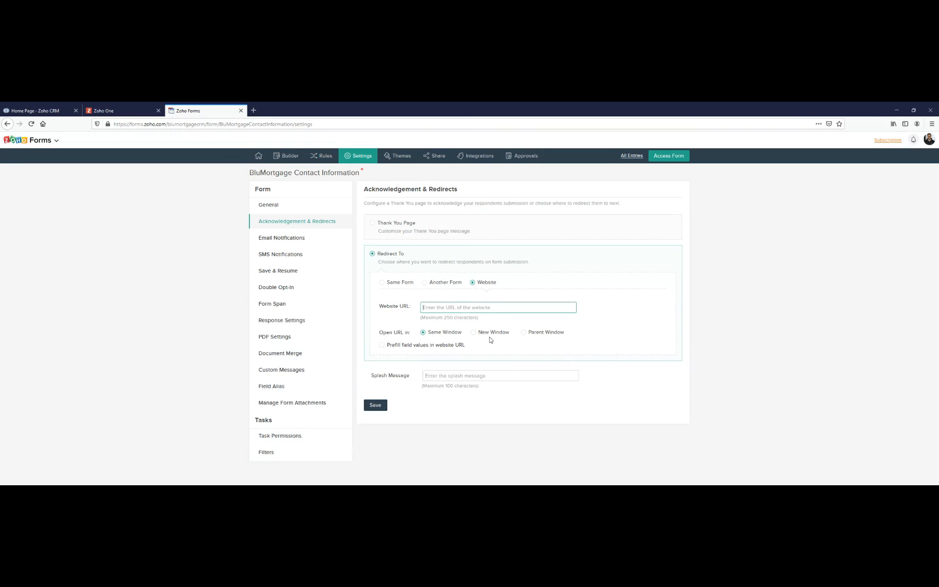
{"action": "left_click", "coordinate": [274, 237]}
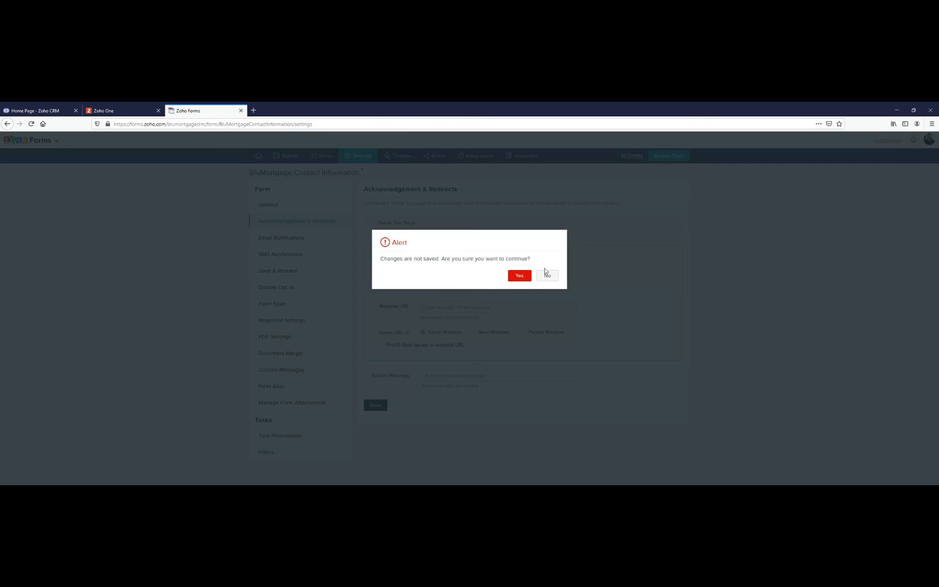
{"action": "left_click", "coordinate": [547, 275]}
- Leave the acknowledgement settings without saving and start configuring the form's email notifications
{"action": "left_click", "coordinate": [323, 238]}
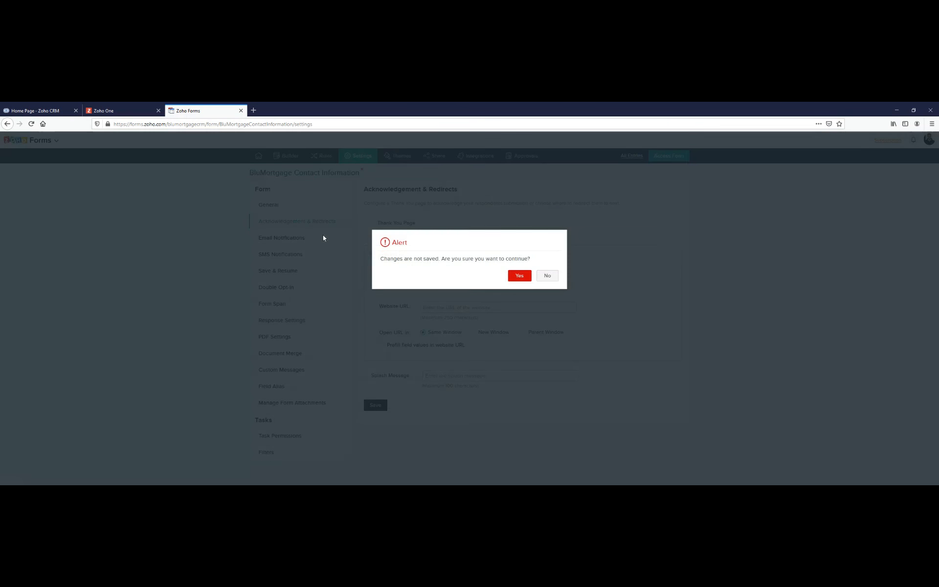
{"action": "left_click", "coordinate": [518, 276]}
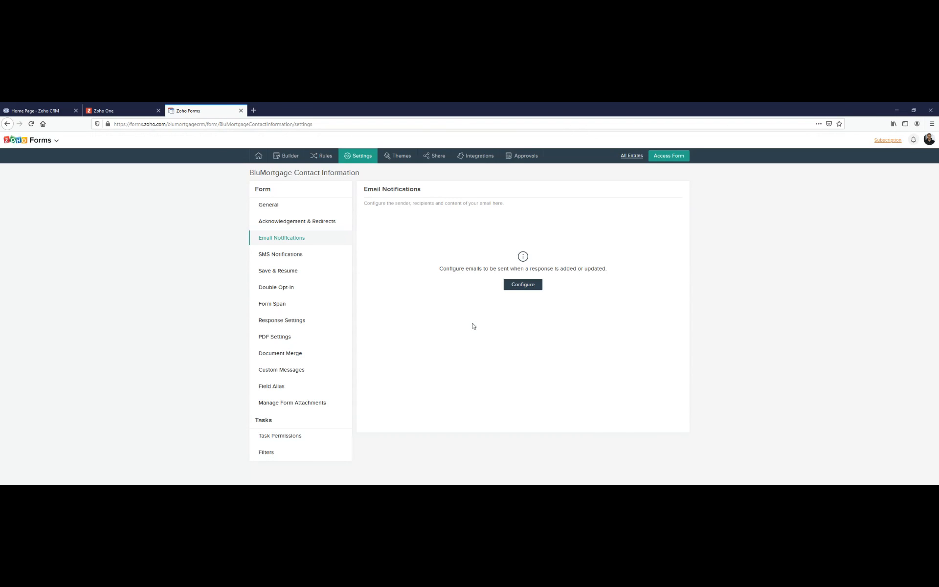
{"action": "left_click_drag", "start_coordinate": [538, 268], "coordinate": [583, 268]}
{"action": "left_click", "coordinate": [517, 257]}
{"action": "left_click", "coordinate": [524, 287]}
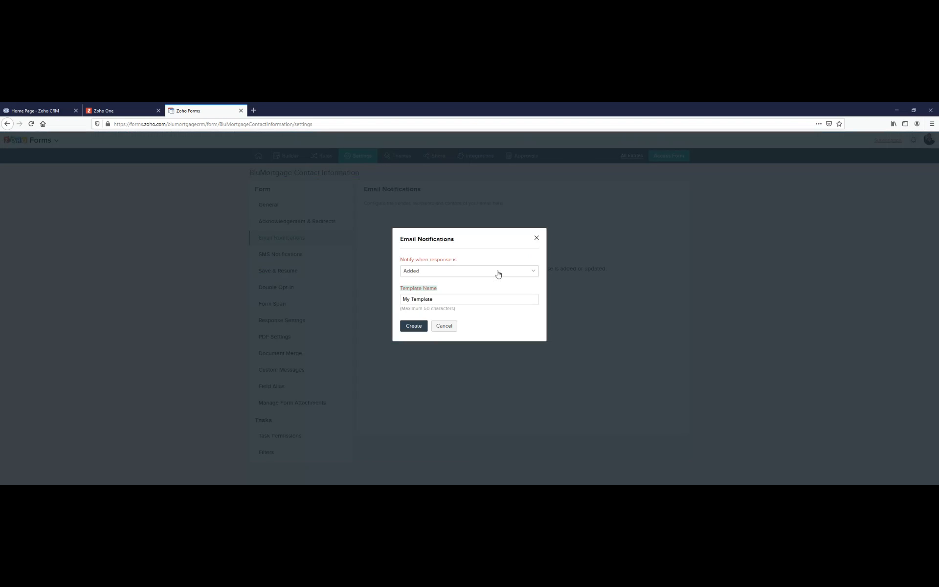
- Create an email notification template named "Notification to Owner" that is sent when a response is added
{"action": "left_click", "coordinate": [518, 273]}
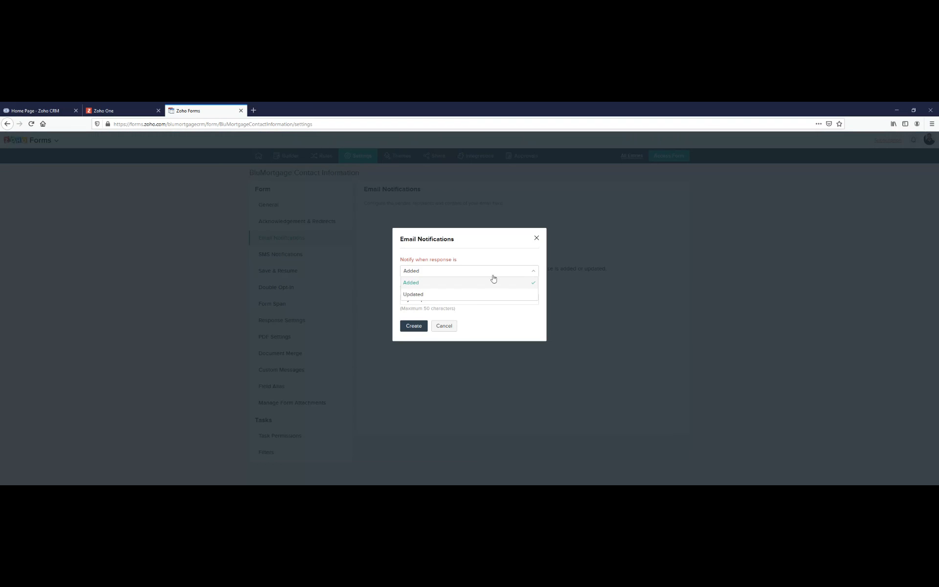
{"action": "left_click", "coordinate": [434, 261]}
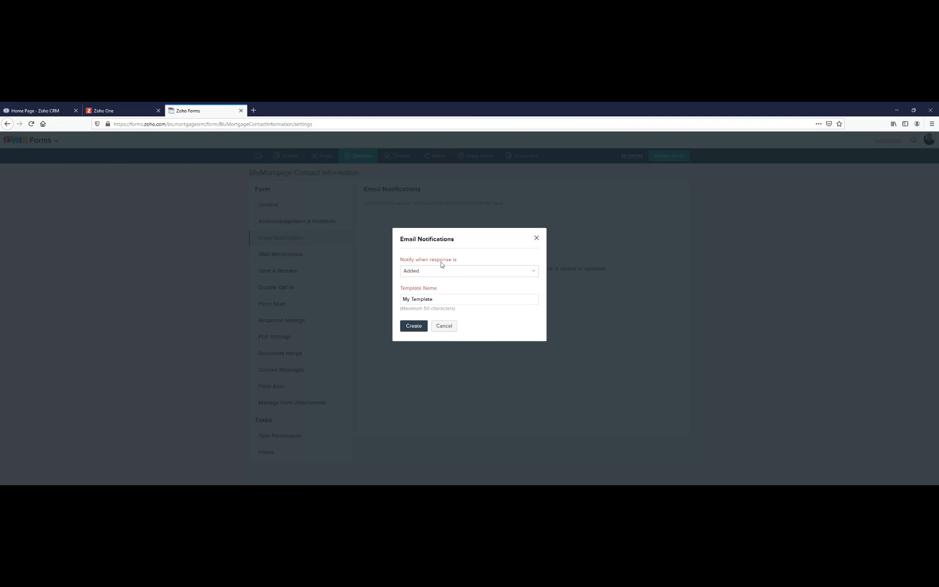
{"action": "left_click", "coordinate": [470, 271]}
{"action": "left_click", "coordinate": [458, 284]}
{"action": "triple_click", "coordinate": [441, 299]}
{"action": "type", "text": "Notification to Owner"}
{"action": "left_click", "coordinate": [408, 324]}
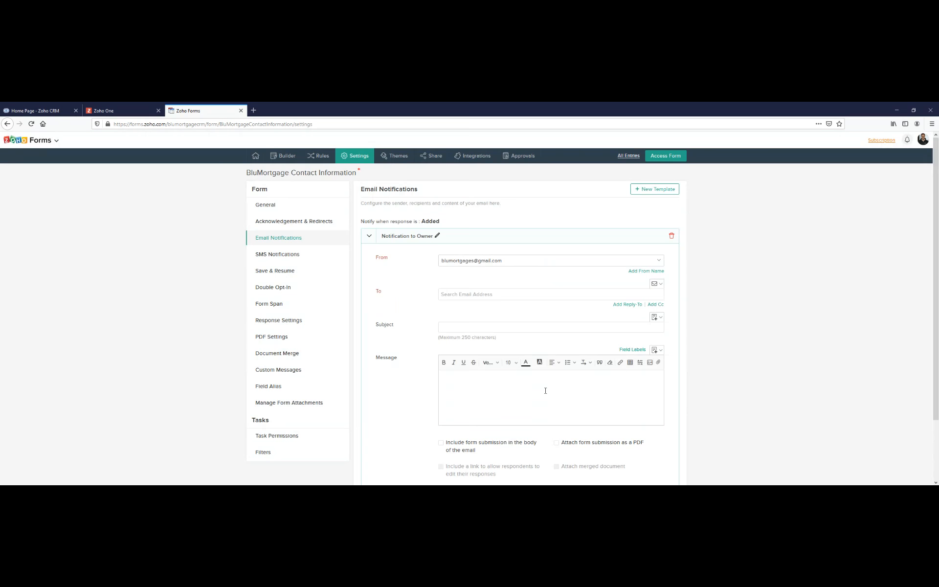
- Add the company's own email address as the recipient of the owner notification
{"action": "left_click", "coordinate": [465, 292]}
{"action": "type", "text": "bl"}
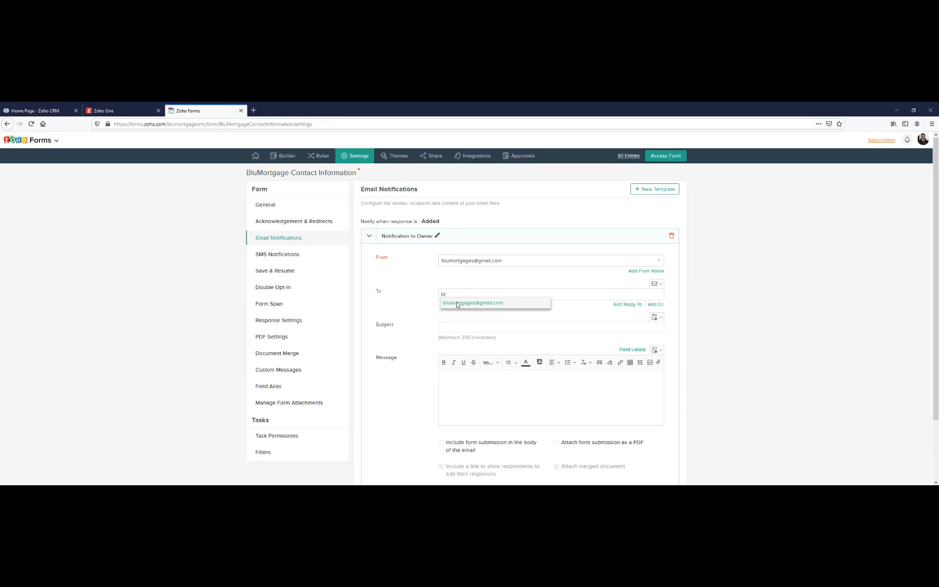
{"action": "left_click", "coordinate": [454, 303]}
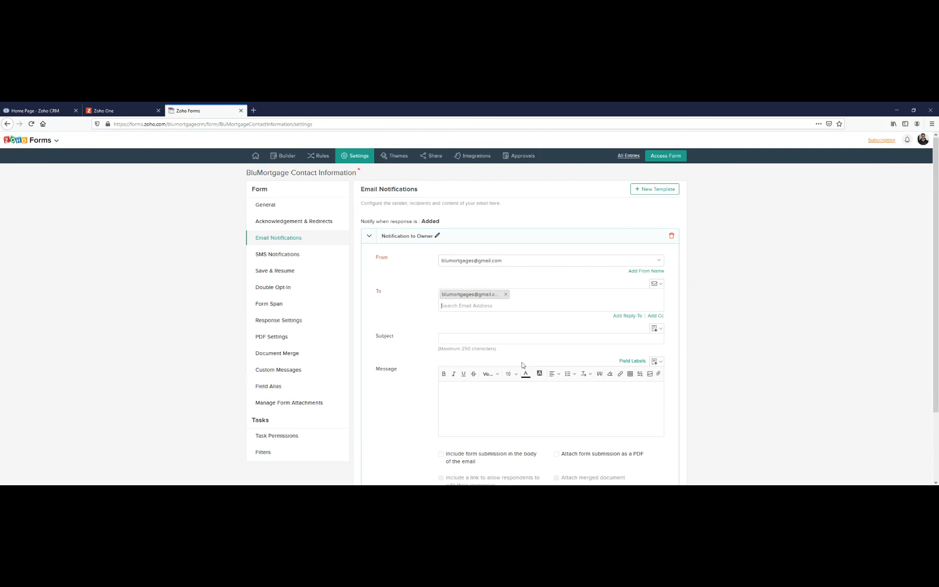
- Start the owner notification's message with the greeting "Hi BluMortgage,"
{"action": "scroll", "coordinate": [489, 342], "scroll_direction": "down", "scroll_amount": 3}
{"action": "left_click", "coordinate": [490, 303]}
{"action": "type", "text": "Hi"}
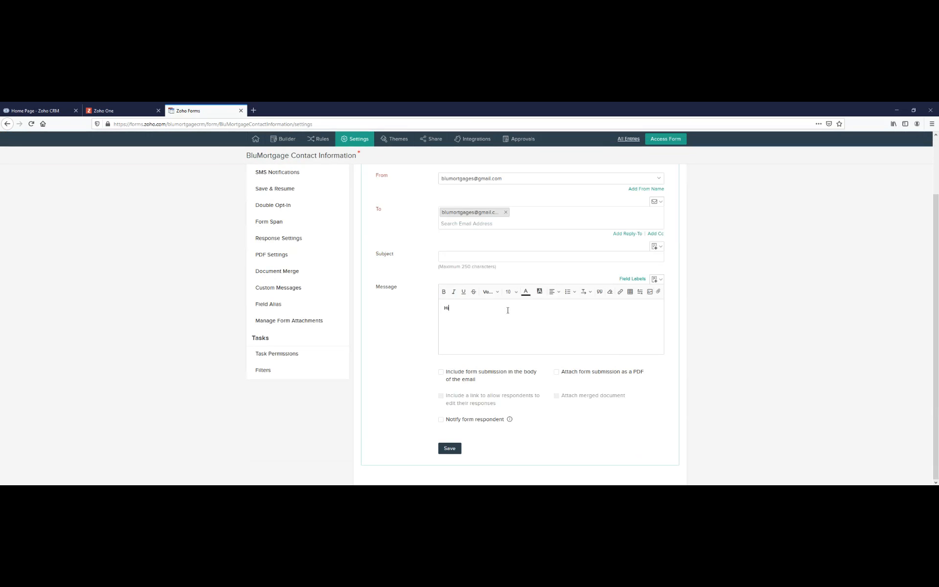
{"action": "type", "text": " BluMortgage,"}
- Add the respondent's first and last name field labels, ${zf:Name.First} ${zf:Name.Last}, on a line below the greeting
{"action": "left_click", "coordinate": [633, 278]}
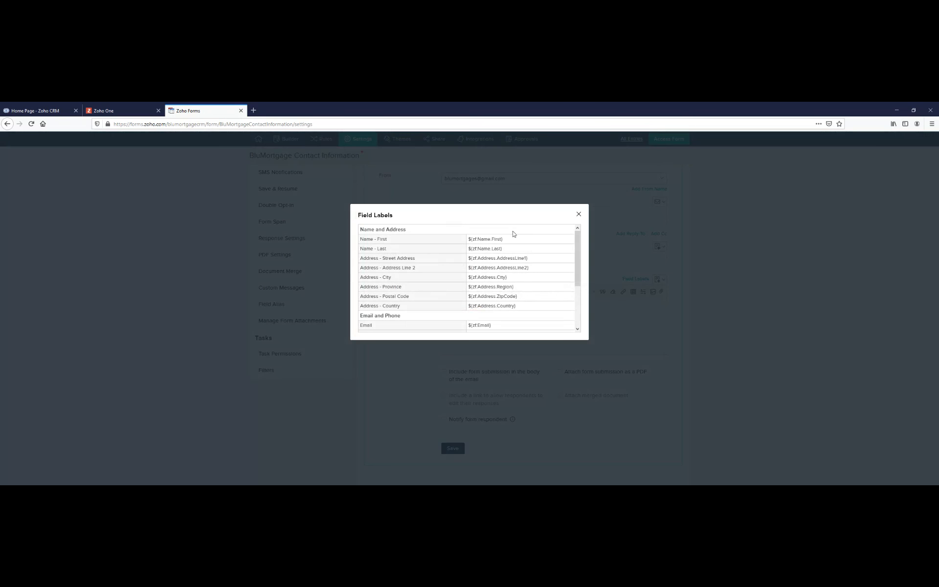
{"action": "left_click_drag", "start_coordinate": [509, 240], "coordinate": [469, 240]}
{"action": "key", "text": "ctrl+c"}
{"action": "left_click", "coordinate": [578, 215]}
{"action": "left_click", "coordinate": [495, 328]}
{"action": "key", "text": "ctrl+v"}
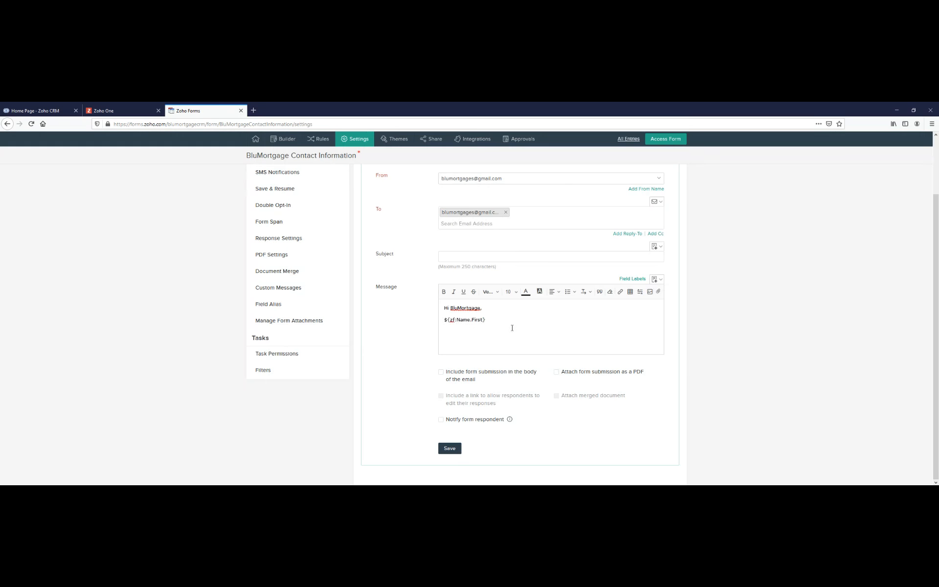
{"action": "left_click", "coordinate": [655, 281]}
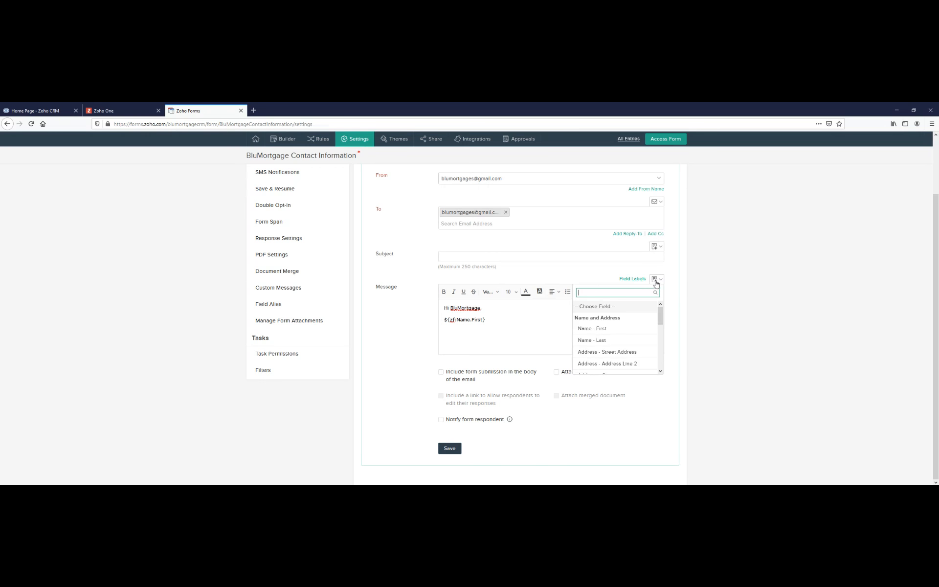
{"action": "left_click", "coordinate": [635, 280]}
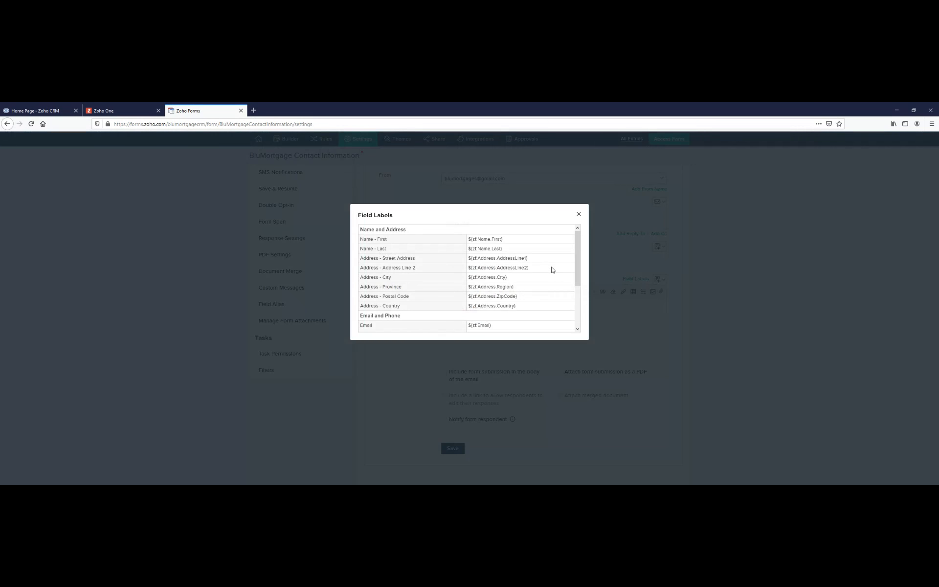
{"action": "left_click", "coordinate": [508, 249]}
{"action": "key", "text": "ctrl+c"}
{"action": "left_click", "coordinate": [580, 215]}
{"action": "left_click", "coordinate": [521, 323]}
{"action": "key", "text": "ctrl+v"}
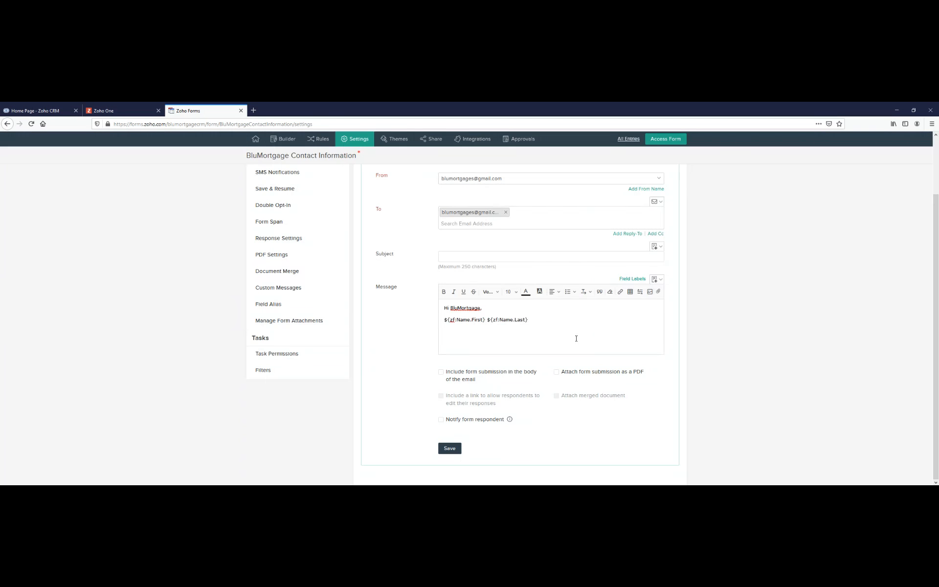
- Complete the message with "has just completed the online form.", attach the form submission as a PDF, and save the notification
{"action": "type", "text": "has just completed the online form."}
{"action": "left_click", "coordinate": [567, 374]}
{"action": "left_click", "coordinate": [451, 449]}
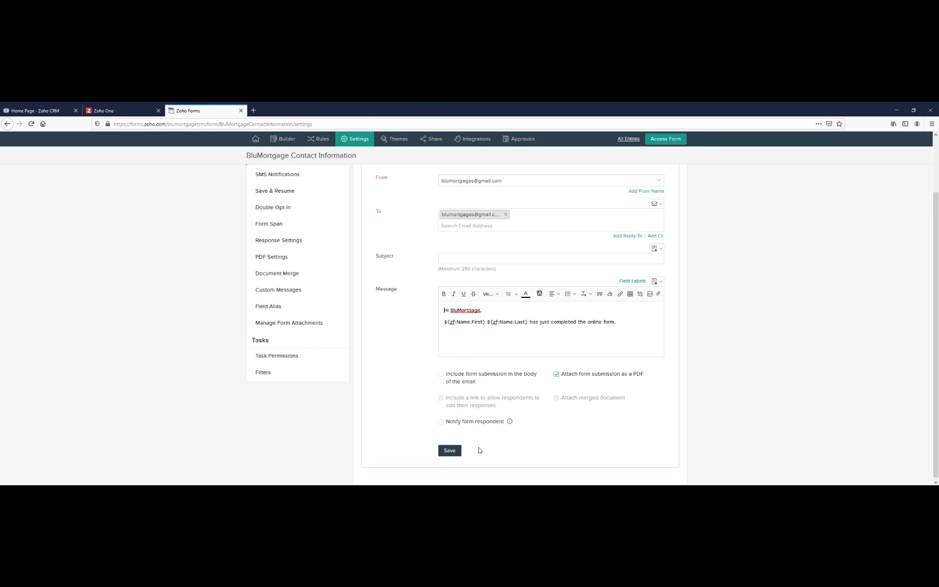
{"action": "scroll", "coordinate": [479, 450], "scroll_direction": "up", "scroll_amount": 3}
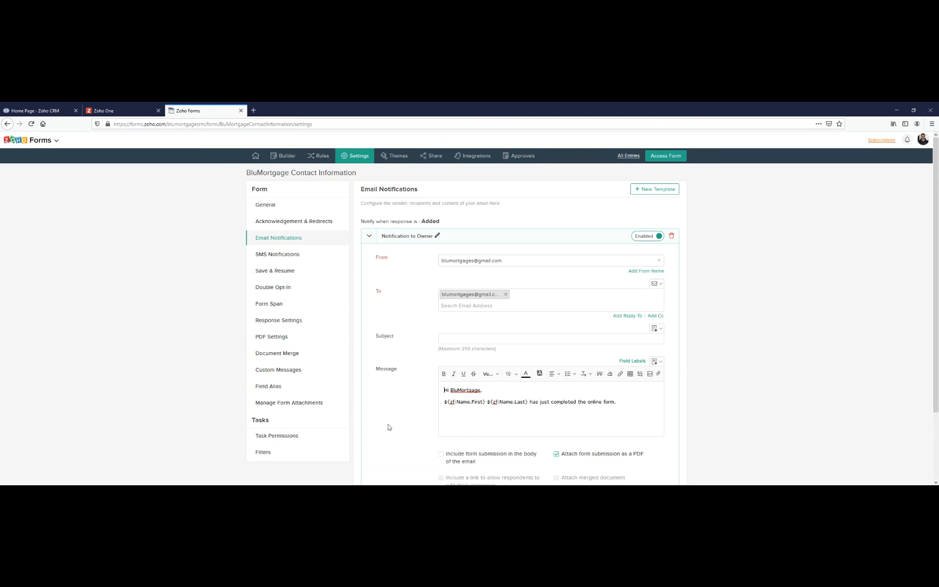
{"action": "scroll", "coordinate": [489, 342], "scroll_direction": "down", "scroll_amount": 2}
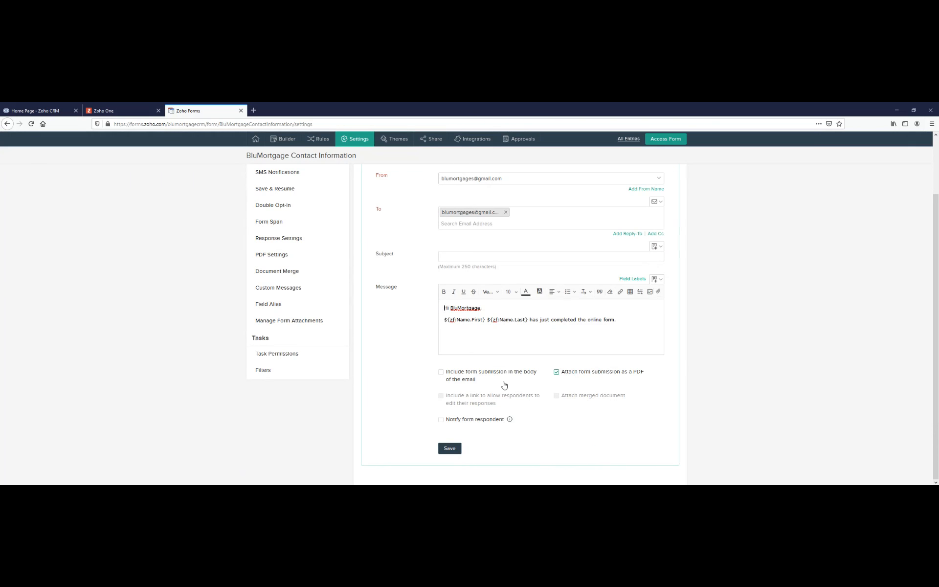
{"action": "scroll", "coordinate": [303, 342], "scroll_direction": "up", "scroll_amount": 2}
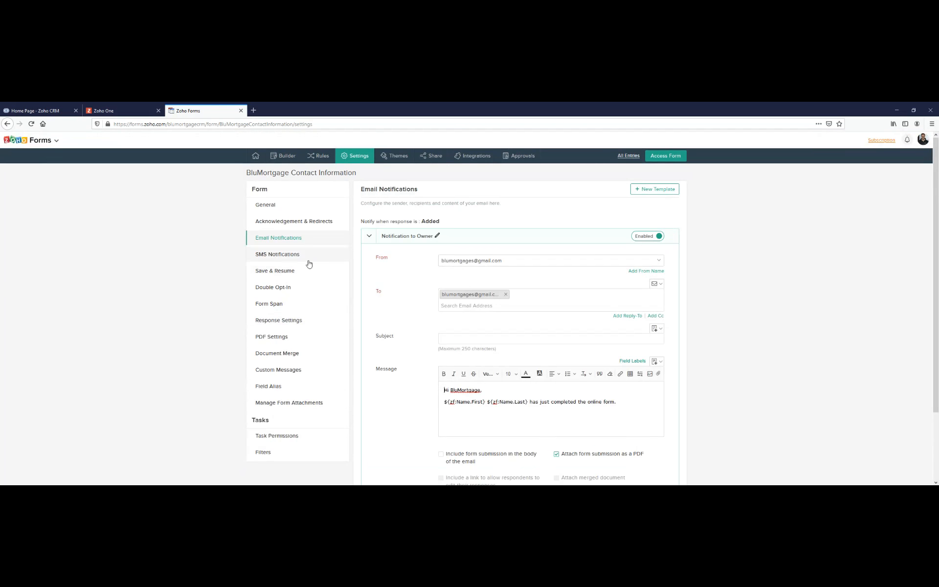
- Enable Save & Resume with the button label "Save and Resume Later", allow respondents to receive the saved form's link via email, and save
{"action": "left_click", "coordinate": [304, 258]}
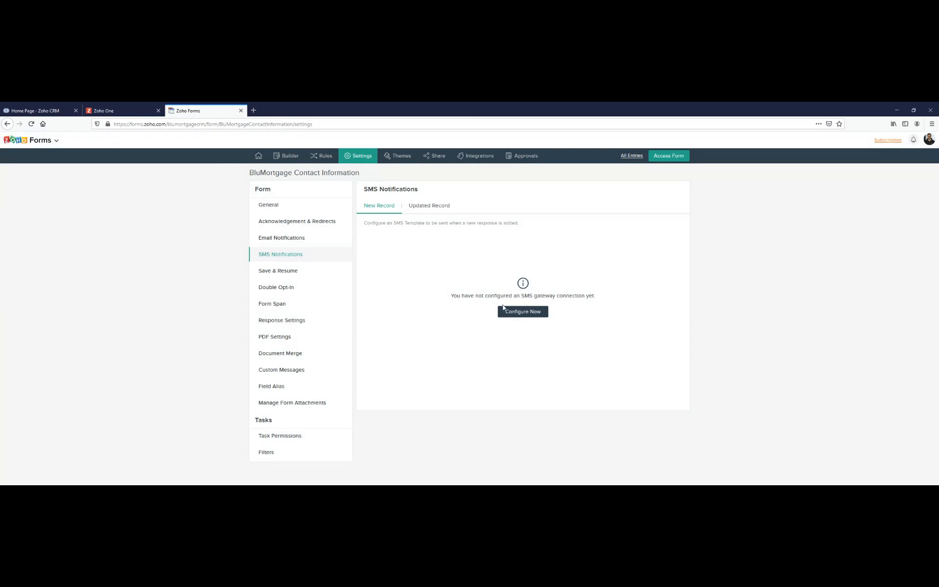
{"action": "left_click", "coordinate": [277, 272]}
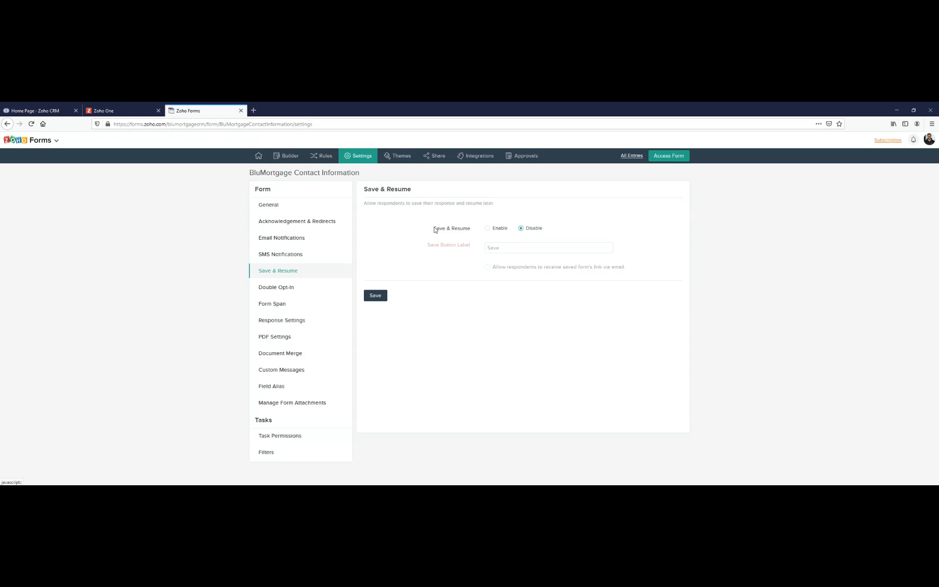
{"action": "left_click", "coordinate": [498, 229]}
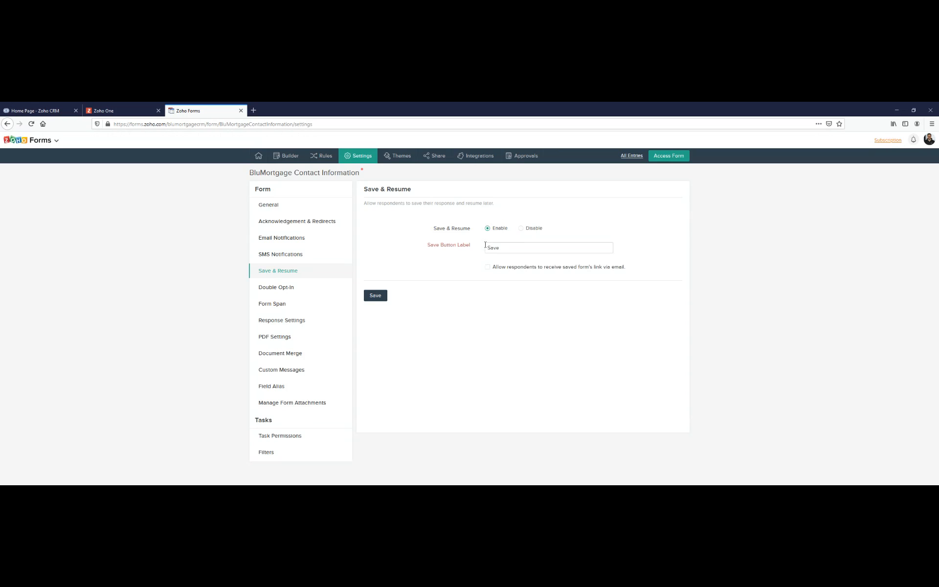
{"action": "double_click", "coordinate": [444, 230]}
{"action": "double_click", "coordinate": [503, 251]}
{"action": "key", "text": "BackSpace"}
{"action": "type", "text": "Resume Later"}
{"action": "left_click", "coordinate": [523, 293]}
{"action": "left_click", "coordinate": [499, 267]}
{"action": "left_click", "coordinate": [372, 303]}
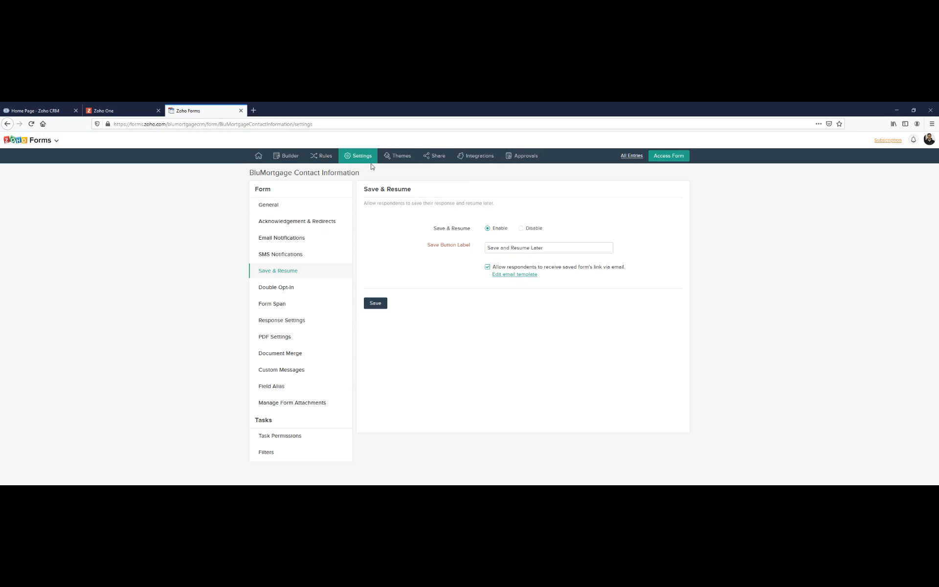
- Look through the pre-designed themes available for the form
{"action": "left_click", "coordinate": [389, 158]}
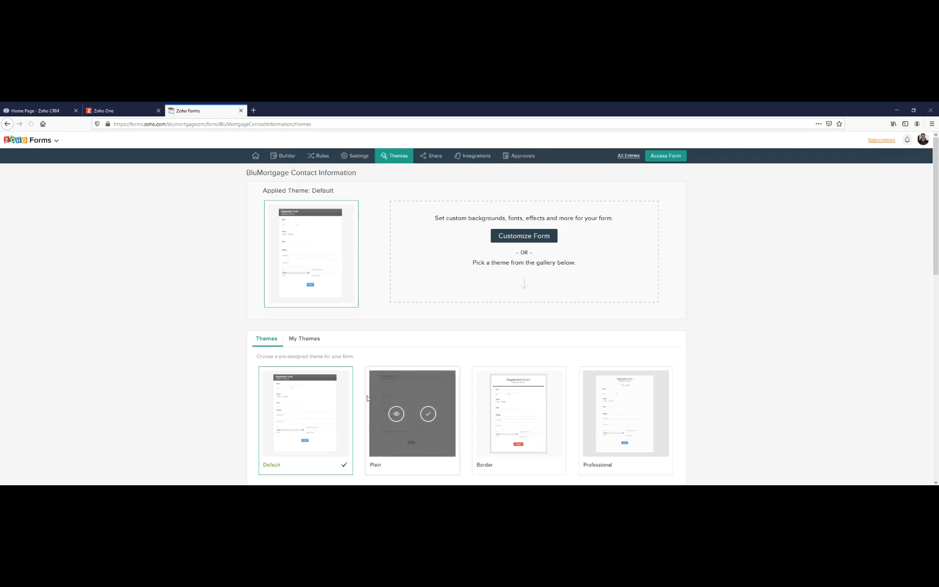
{"action": "scroll", "coordinate": [356, 409], "scroll_direction": "down", "scroll_amount": 2}
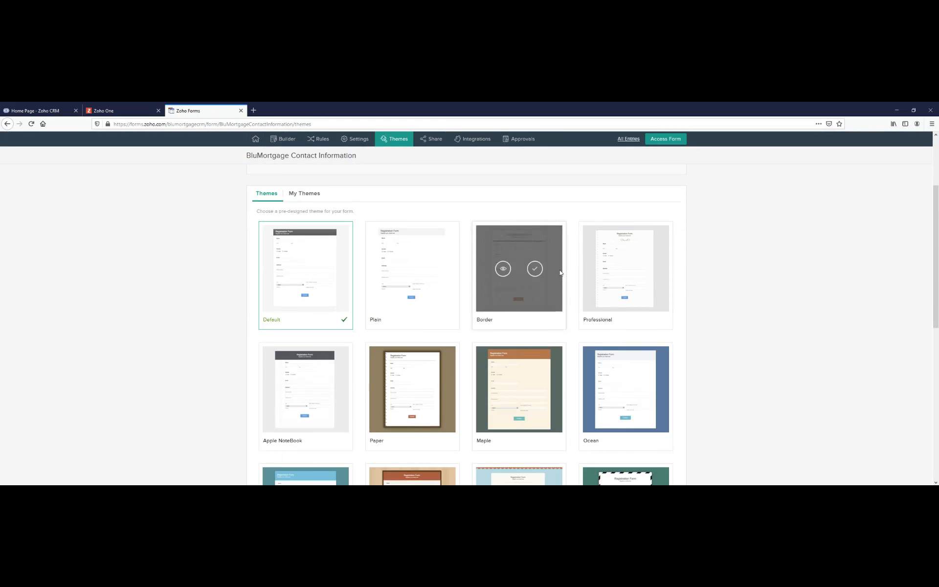
{"action": "scroll", "coordinate": [294, 274], "scroll_direction": "up", "scroll_amount": 3}
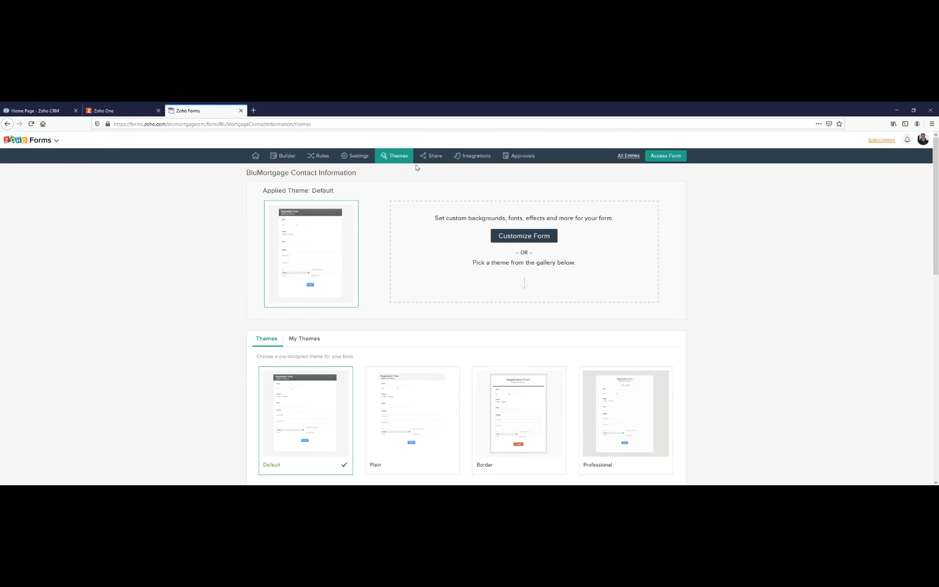
- Generate a shortened URL for the form's public permalink
{"action": "left_click", "coordinate": [425, 156]}
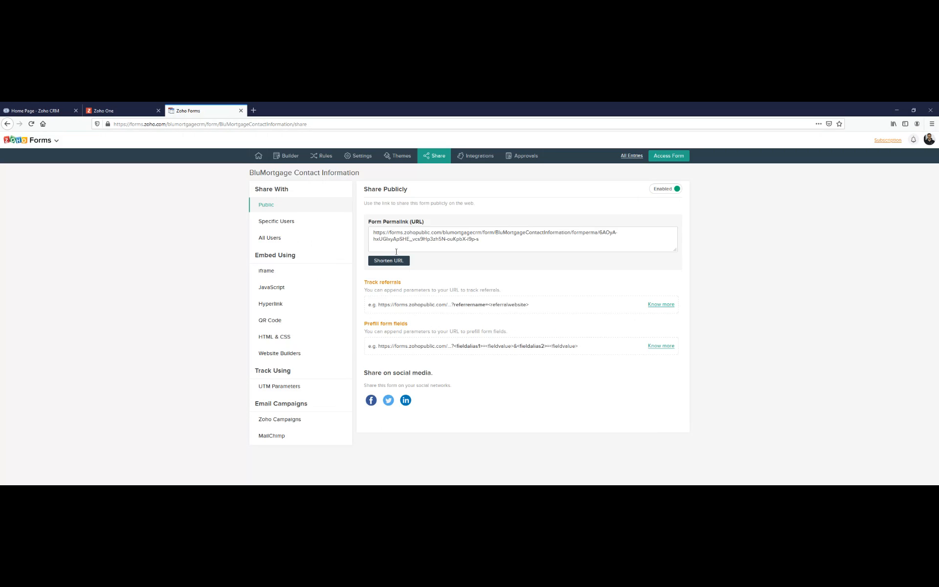
{"action": "left_click_drag", "start_coordinate": [369, 222], "coordinate": [407, 225]}
{"action": "left_click", "coordinate": [406, 225]}
{"action": "left_click", "coordinate": [486, 245]}
{"action": "left_click", "coordinate": [391, 261]}
- Open the form's shortened URL in a new browser tab to preview the live form, and close that tab
{"action": "left_click", "coordinate": [492, 272]}
{"action": "key", "text": "ctrl+c"}
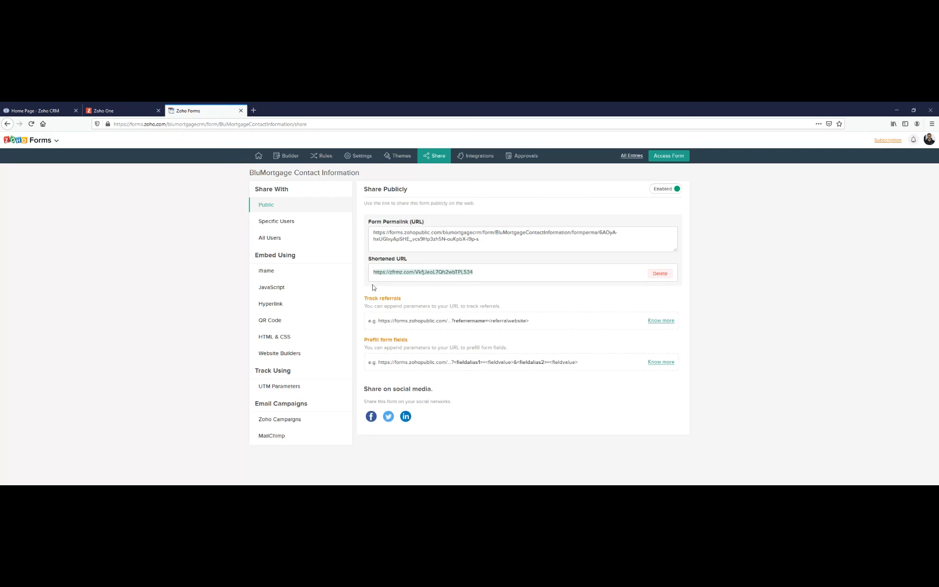
{"action": "key", "text": "ctrl+t"}
{"action": "key", "text": "ctrl+v"}
{"action": "key", "text": "Return"}
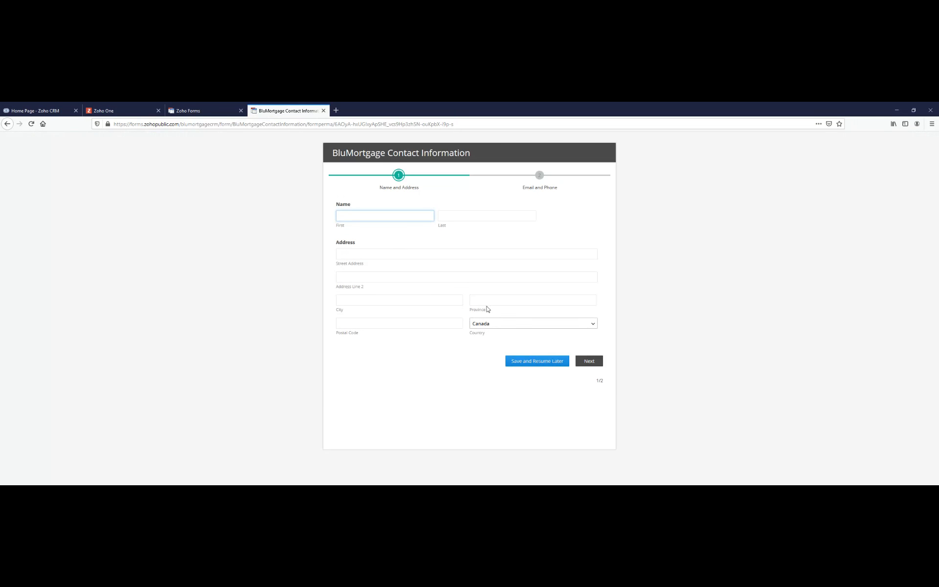
{"action": "middle_click", "coordinate": [293, 114]}
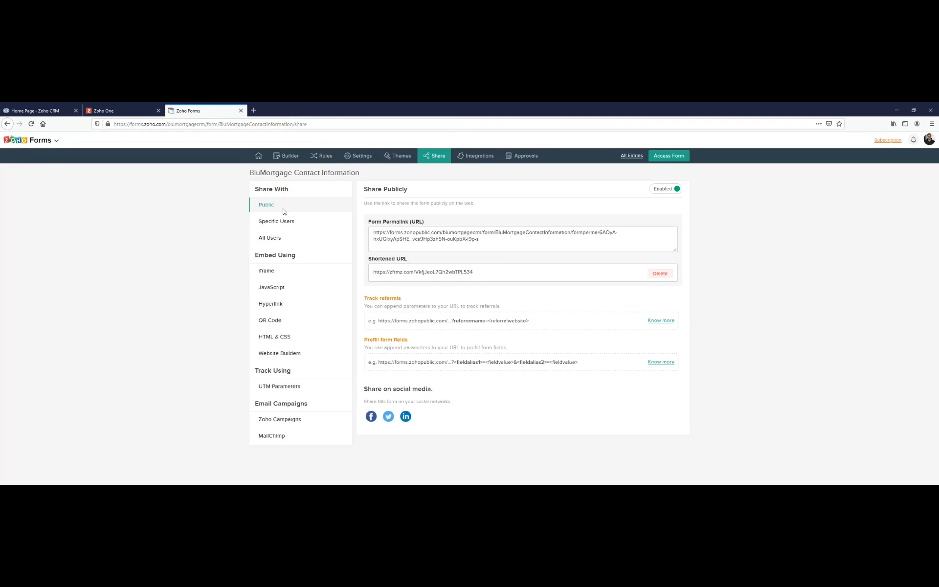
- Review the form's sharing and embedding options, including the iframe, JavaScript, Hyperlink, and HTML & CSS choices
{"action": "left_click_drag", "start_coordinate": [259, 190], "coordinate": [283, 189]}
{"action": "left_click", "coordinate": [296, 190]}
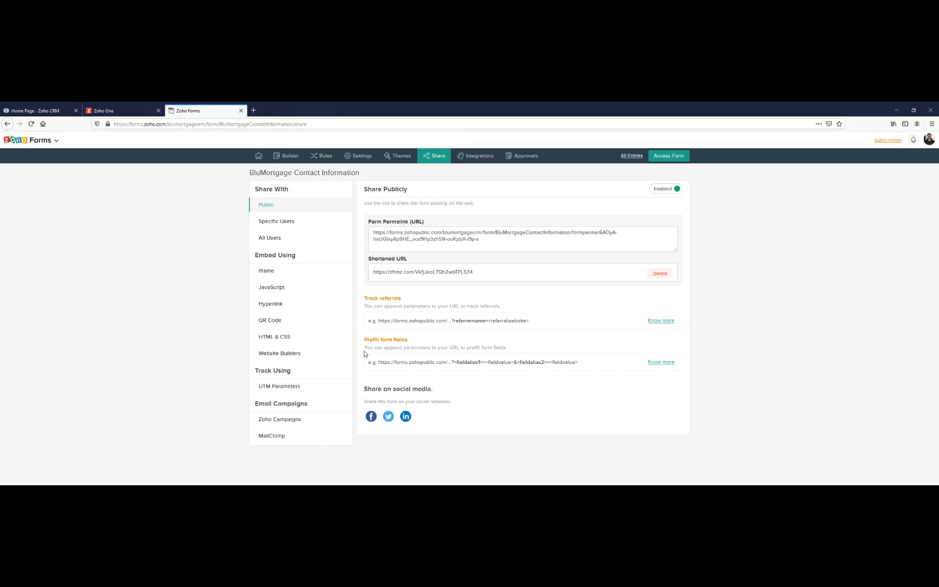
{"action": "left_click", "coordinate": [271, 273]}
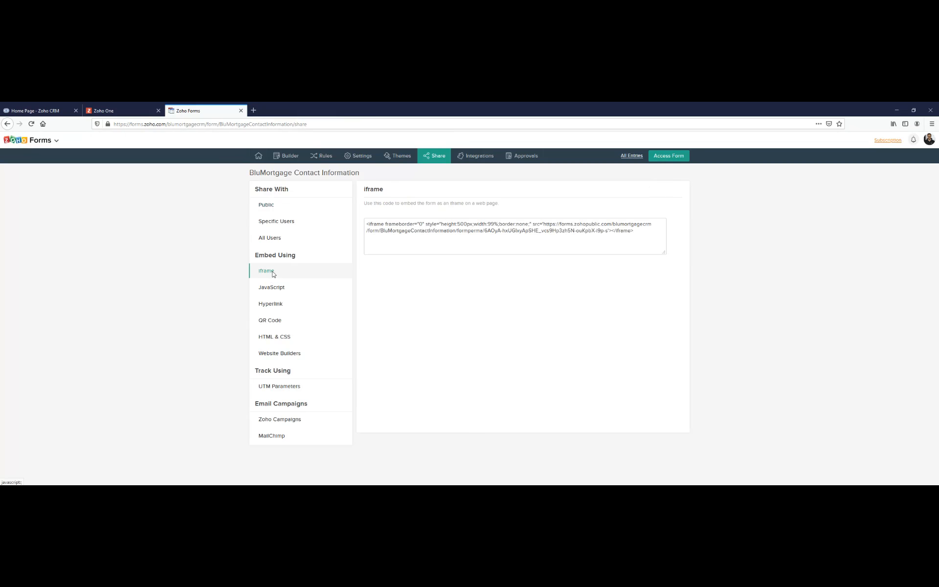
{"action": "left_click_drag", "start_coordinate": [641, 234], "coordinate": [367, 223]}
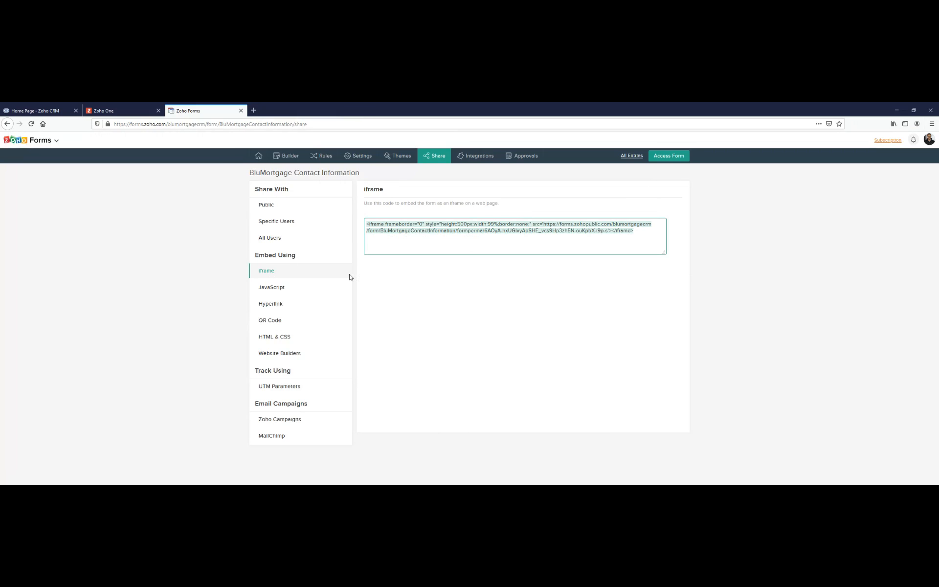
{"action": "left_click", "coordinate": [323, 293]}
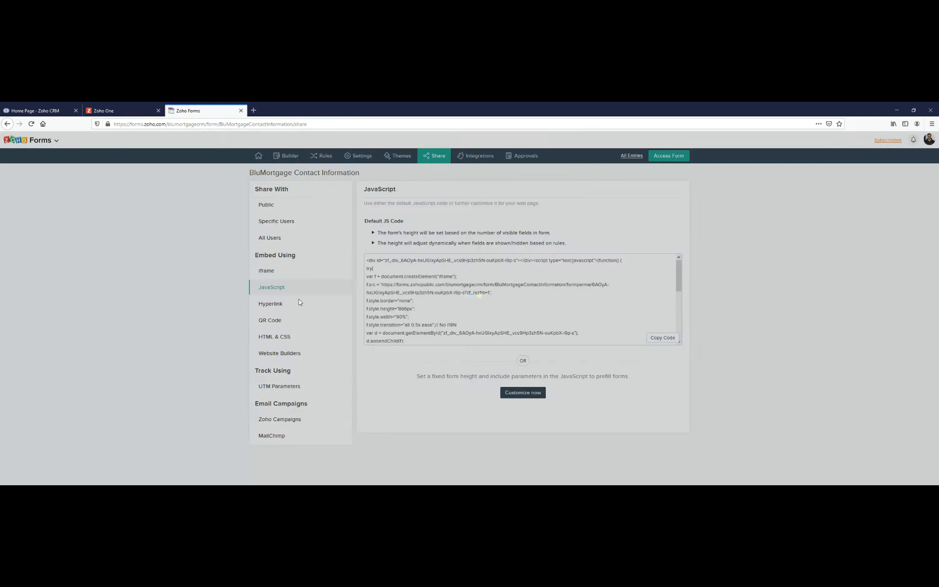
{"action": "scroll", "coordinate": [401, 278], "scroll_direction": "down", "scroll_amount": 3}
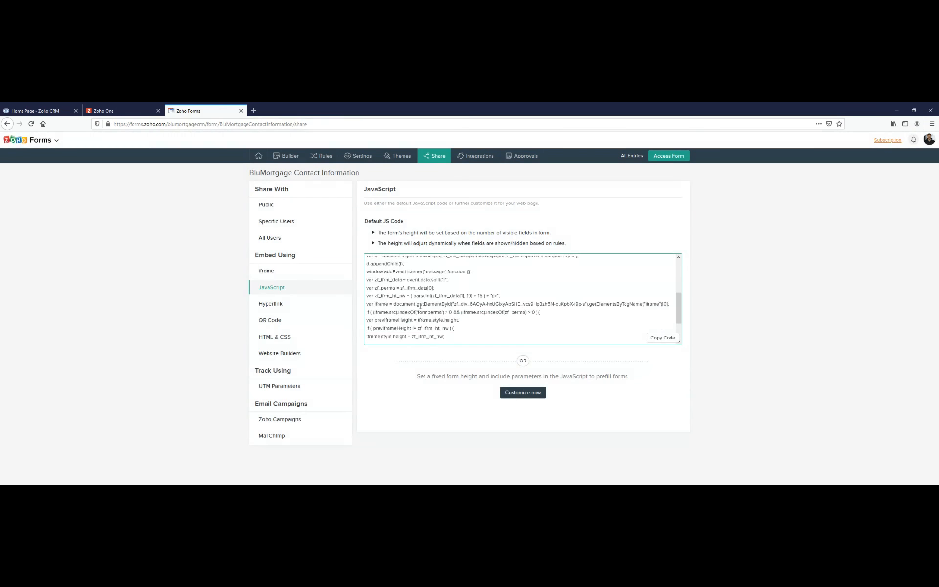
{"action": "left_click", "coordinate": [312, 304]}
{"action": "left_click", "coordinate": [428, 244]}
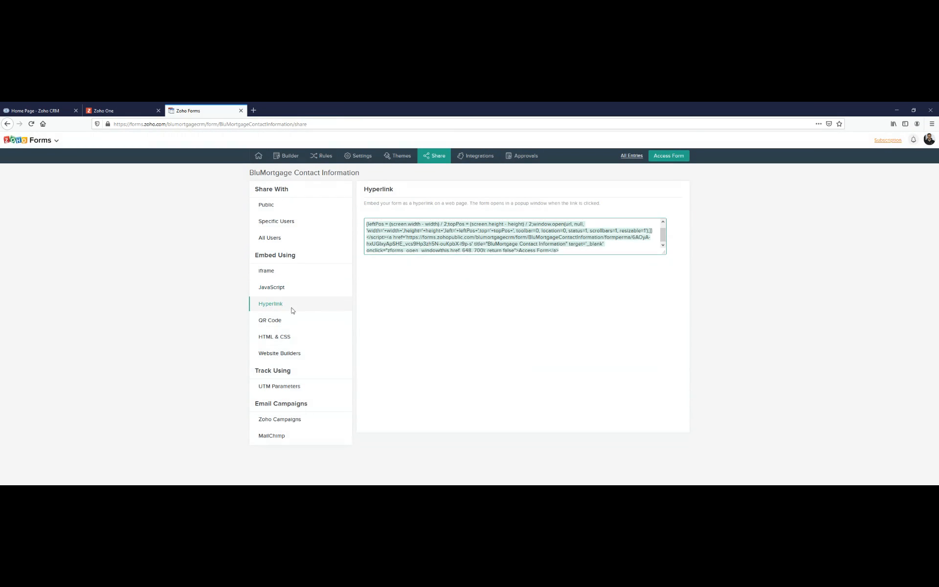
{"action": "left_click", "coordinate": [295, 341]}
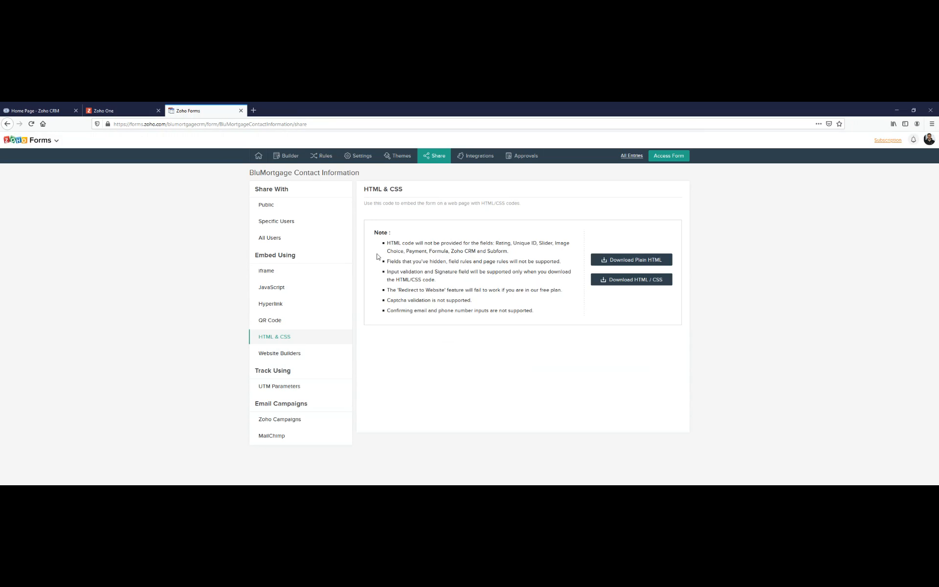
- Start integrating the form with Zoho CRM
{"action": "left_click", "coordinate": [468, 156]}
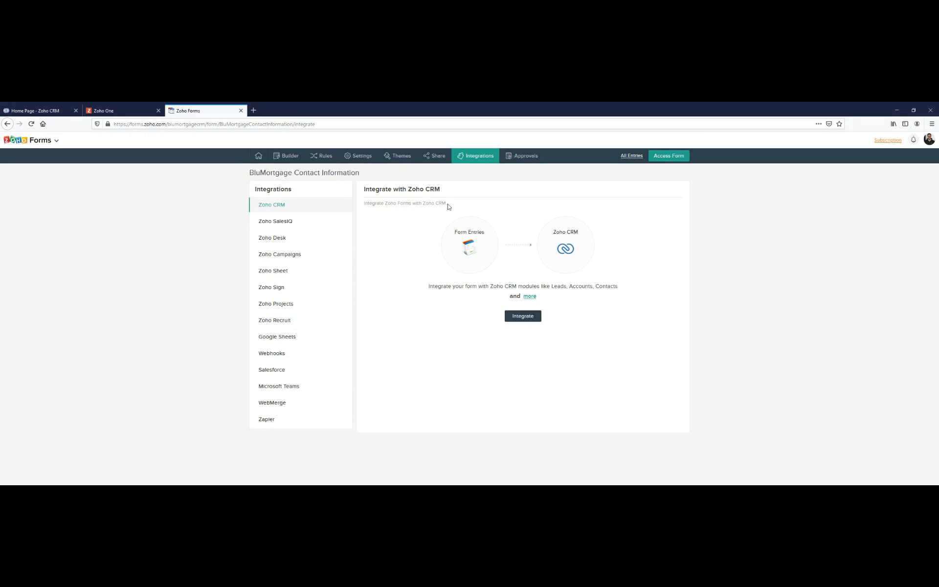
{"action": "left_click", "coordinate": [267, 209]}
{"action": "left_click", "coordinate": [527, 316]}
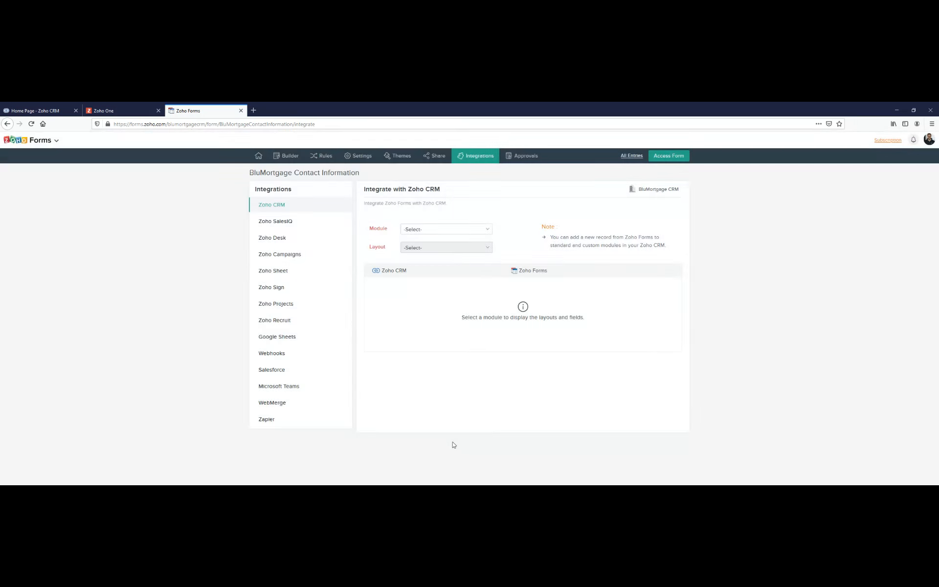
- Check the available modules against the CRM's own modules and choose Borrowers as the integration module
{"action": "left_click", "coordinate": [462, 230]}
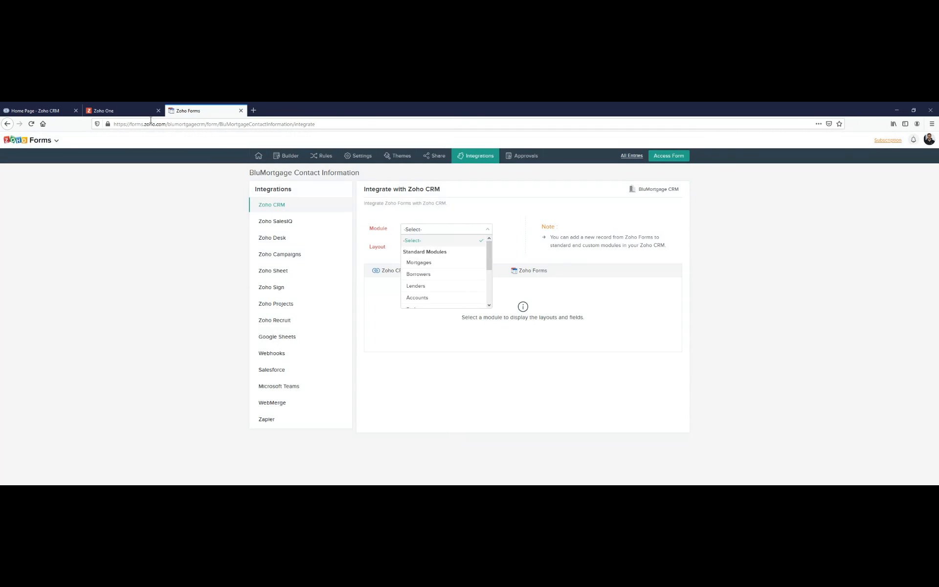
{"action": "left_click", "coordinate": [66, 106]}
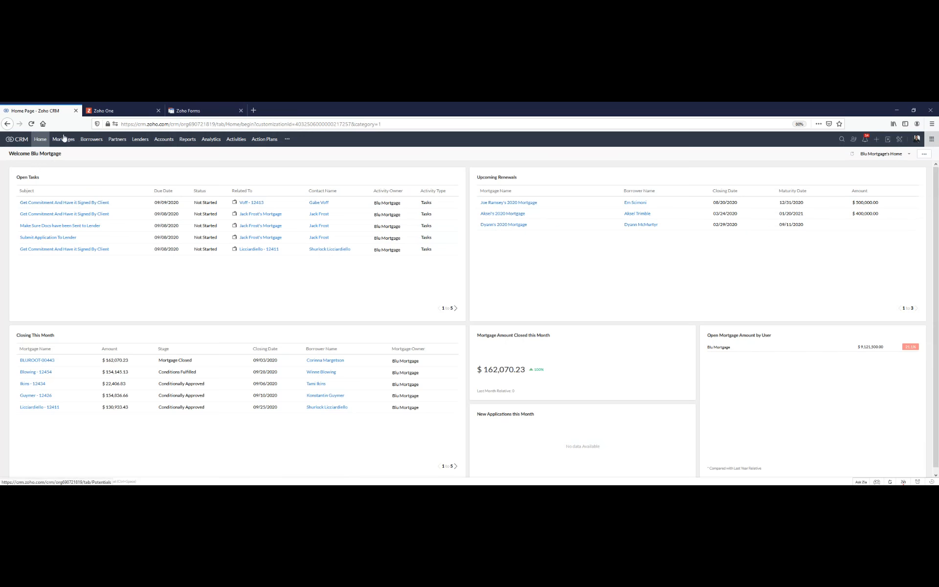
{"action": "left_click", "coordinate": [201, 107]}
{"action": "scroll", "coordinate": [466, 265], "scroll_direction": "down", "scroll_amount": 3}
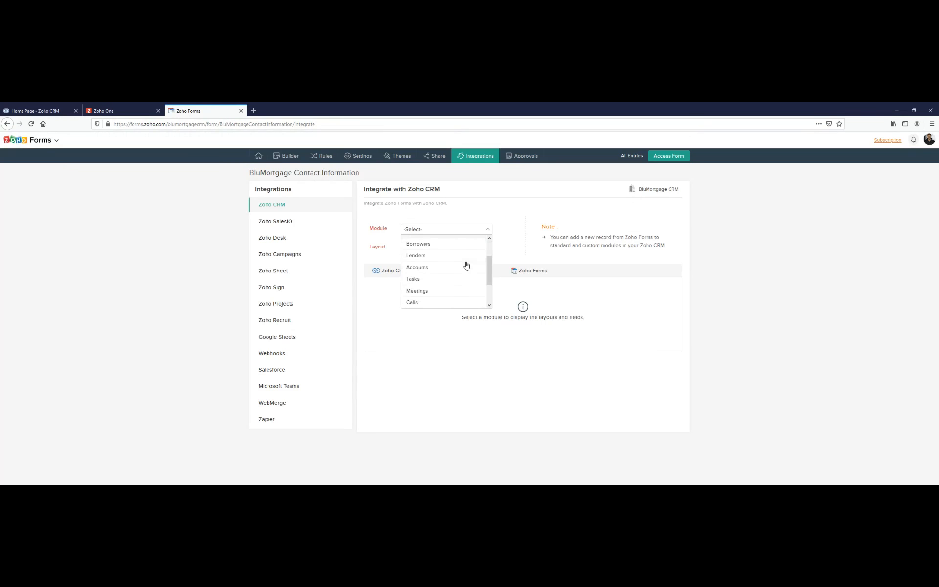
{"action": "scroll", "coordinate": [465, 264], "scroll_direction": "up", "scroll_amount": 3}
{"action": "scroll", "coordinate": [426, 276], "scroll_direction": "down", "scroll_amount": 3}
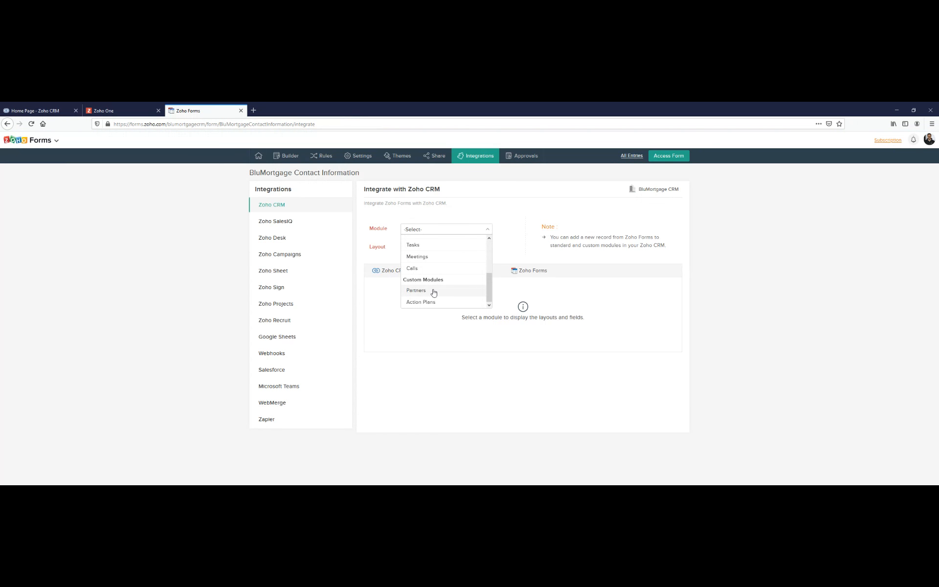
{"action": "scroll", "coordinate": [423, 289], "scroll_direction": "up", "scroll_amount": 3}
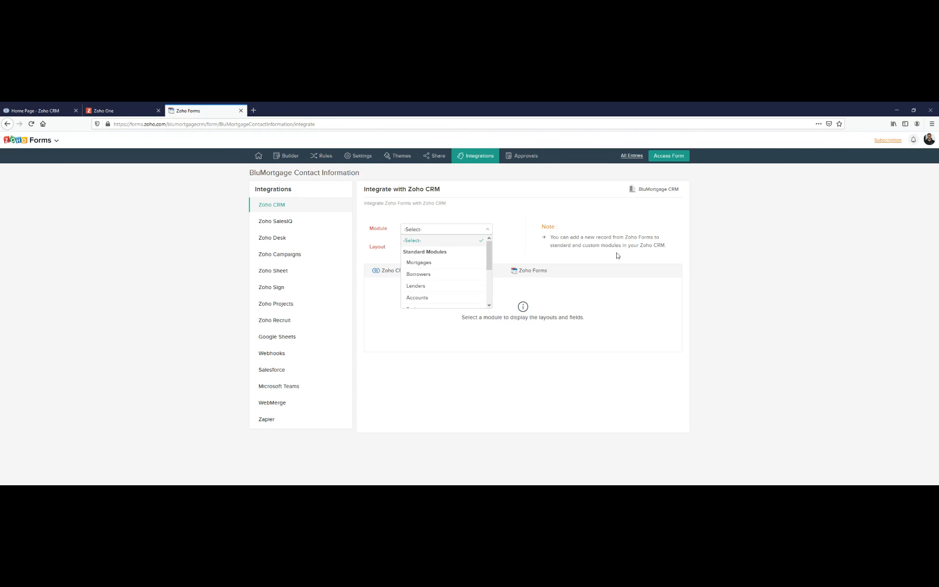
{"action": "left_click", "coordinate": [428, 274]}
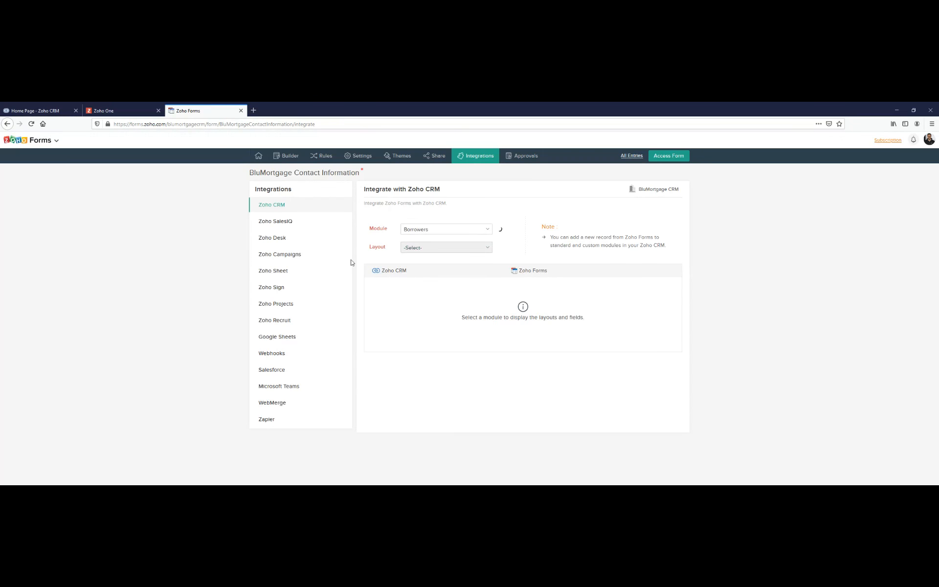
- Check the layout choices for the Borrowers module and use the Standard layout
{"action": "left_click", "coordinate": [439, 247]}
{"action": "left_click", "coordinate": [438, 248]}
{"action": "left_click", "coordinate": [439, 247]}
{"action": "left_click", "coordinate": [440, 261]}
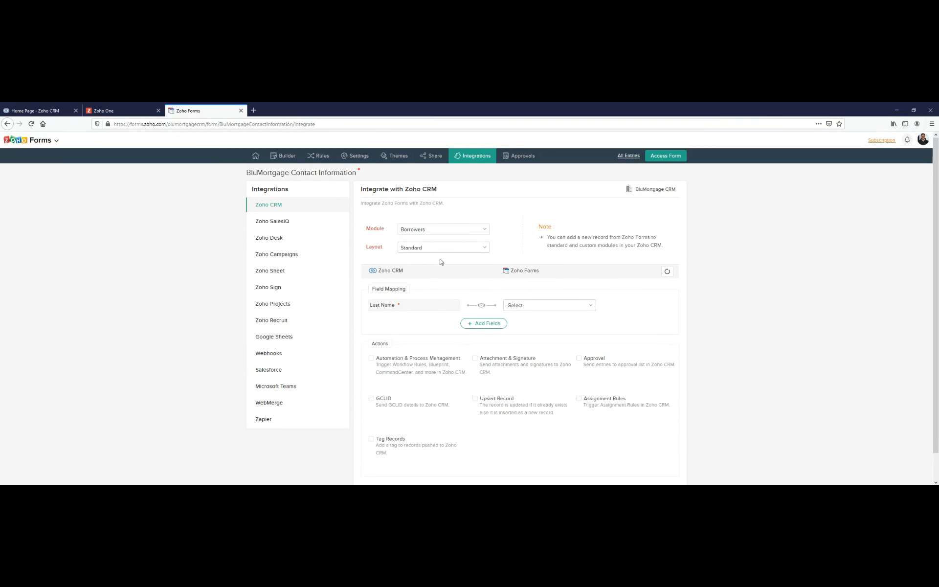
{"action": "left_click", "coordinate": [438, 251]}
{"action": "left_click", "coordinate": [440, 260]}
- Map the CRM Last Name to Name - Last and the CRM First Name to Name - First
{"action": "left_click", "coordinate": [515, 306]}
{"action": "left_click", "coordinate": [534, 380]}
{"action": "left_click", "coordinate": [484, 324]}
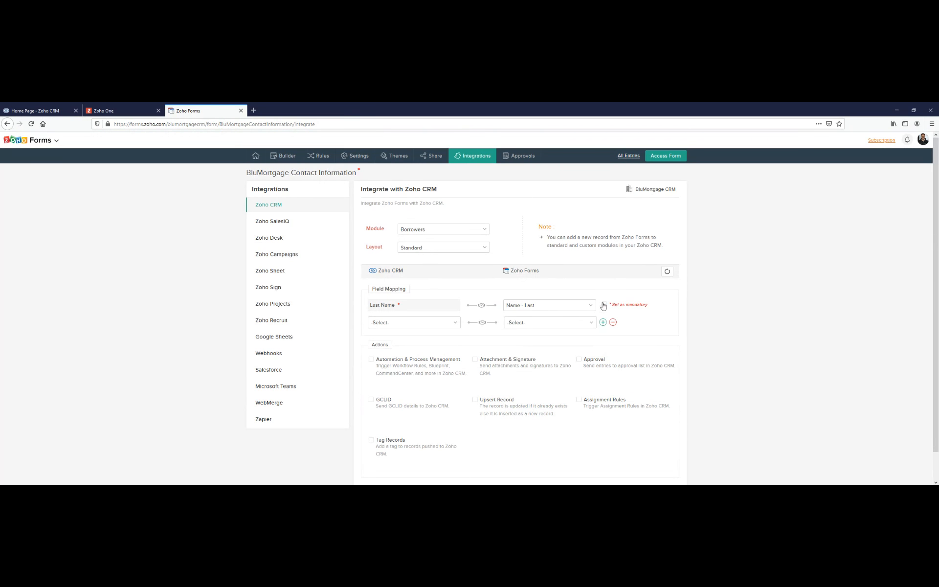
{"action": "left_click", "coordinate": [387, 323]}
{"action": "type", "text": "f"}
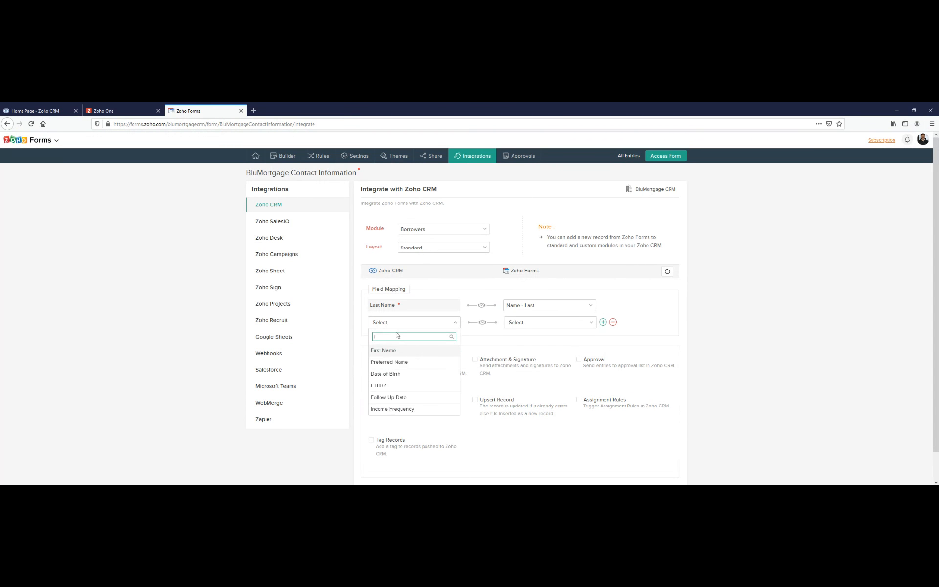
{"action": "left_click", "coordinate": [394, 352]}
{"action": "left_click", "coordinate": [530, 321]}
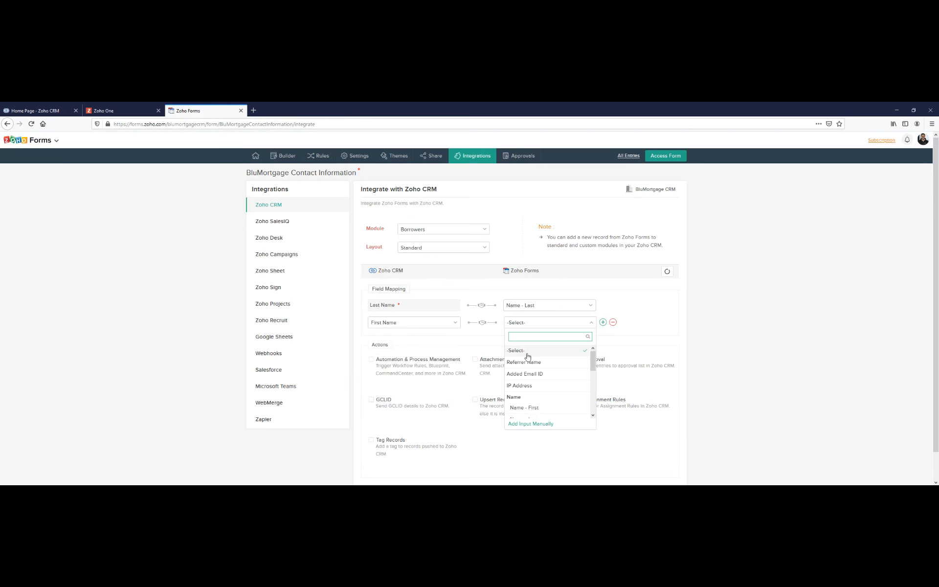
{"action": "scroll", "coordinate": [531, 386], "scroll_direction": "down", "scroll_amount": 2}
{"action": "scroll", "coordinate": [536, 388], "scroll_direction": "up", "scroll_amount": 2}
{"action": "left_click", "coordinate": [536, 372]}
- Add a field mapping from the CRM Email field to the form's Email field
{"action": "left_click", "coordinate": [602, 322]}
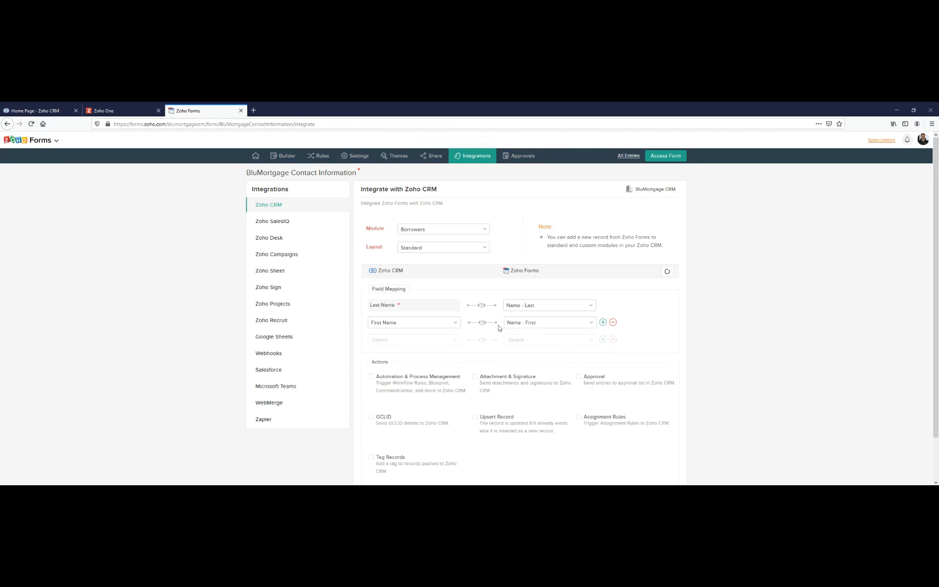
{"action": "left_click", "coordinate": [384, 342]}
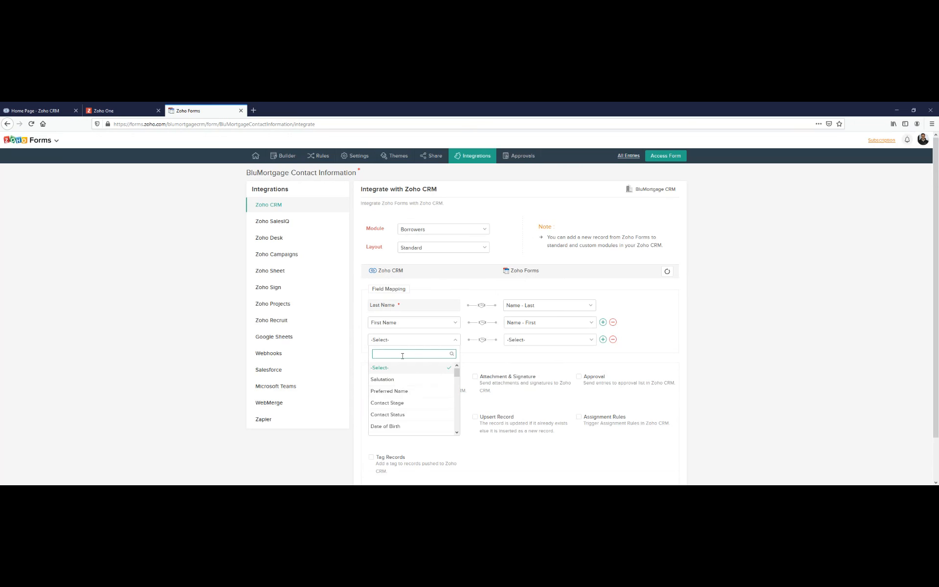
{"action": "type", "text": "email"}
{"action": "left_click", "coordinate": [391, 367]}
{"action": "left_click", "coordinate": [532, 339]}
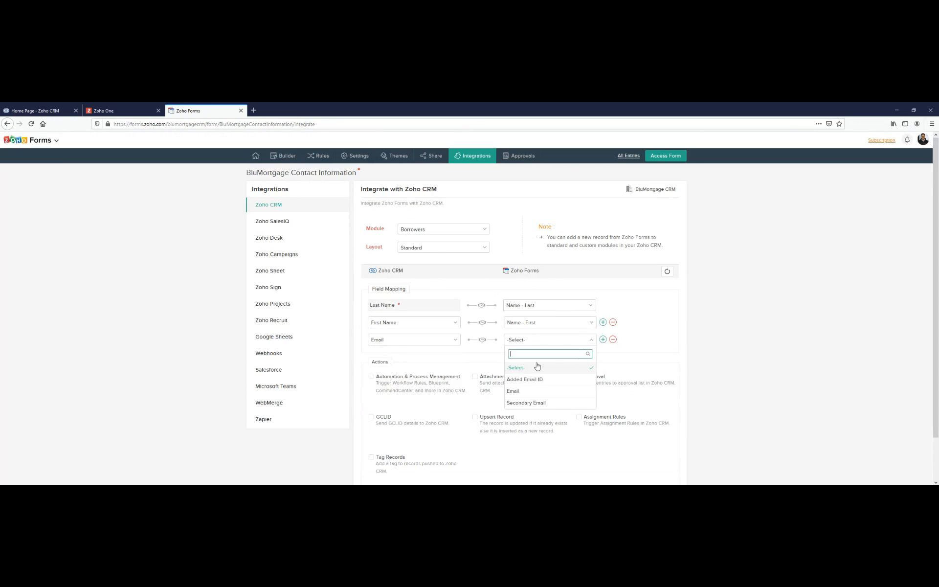
{"action": "left_click", "coordinate": [527, 391]}
- Add a field mapping from the CRM Secondary Email field to the form's Secondary Email field
{"action": "left_click", "coordinate": [603, 339]}
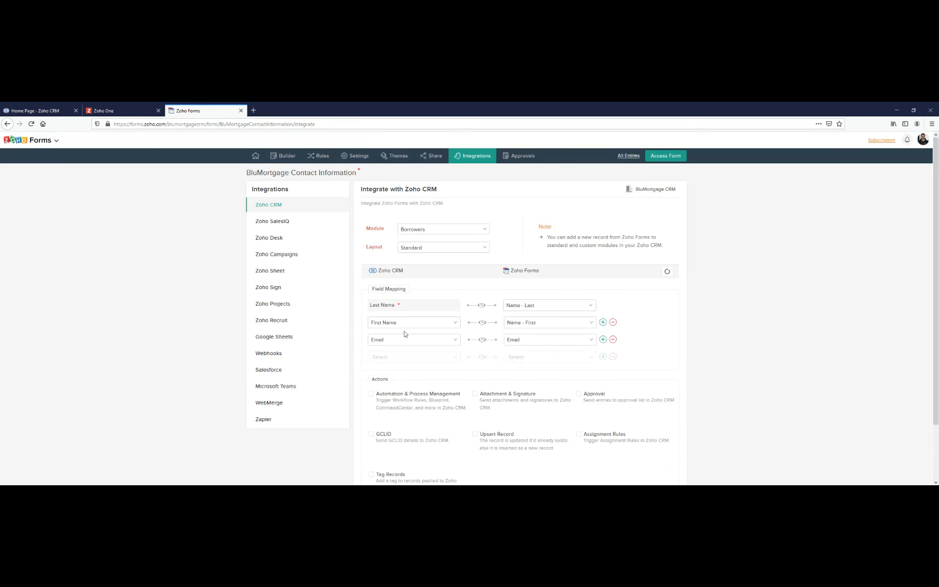
{"action": "left_click", "coordinate": [404, 356]}
{"action": "type", "text": "seco"}
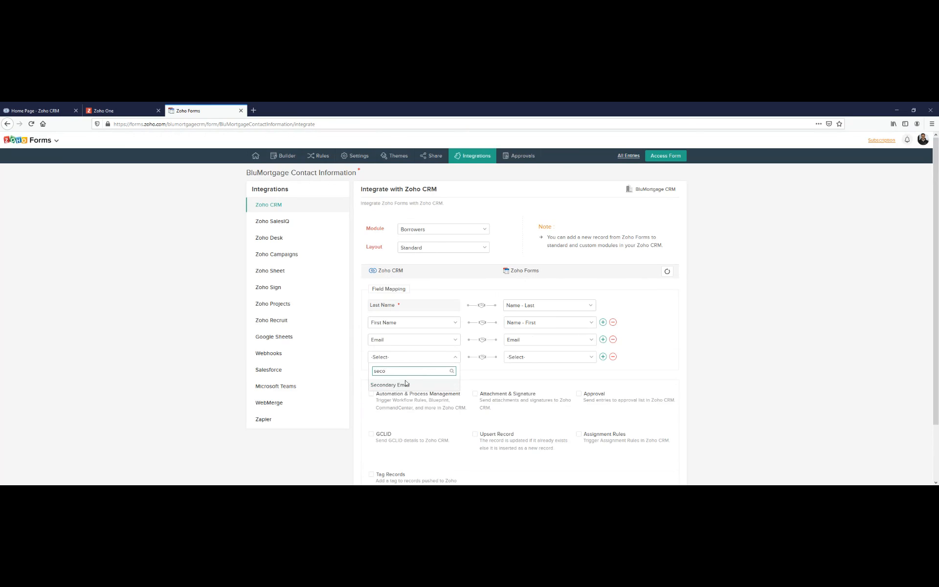
{"action": "left_click", "coordinate": [405, 384]}
{"action": "left_click", "coordinate": [522, 358]}
{"action": "left_click", "coordinate": [520, 420]}
- Map the CRM Mobile field to the form's Phone field in a new row, and add another empty mapping row
{"action": "left_click", "coordinate": [602, 357]}
{"action": "left_click", "coordinate": [420, 376]}
{"action": "type", "text": "mobi"}
{"action": "left_click", "coordinate": [409, 402]}
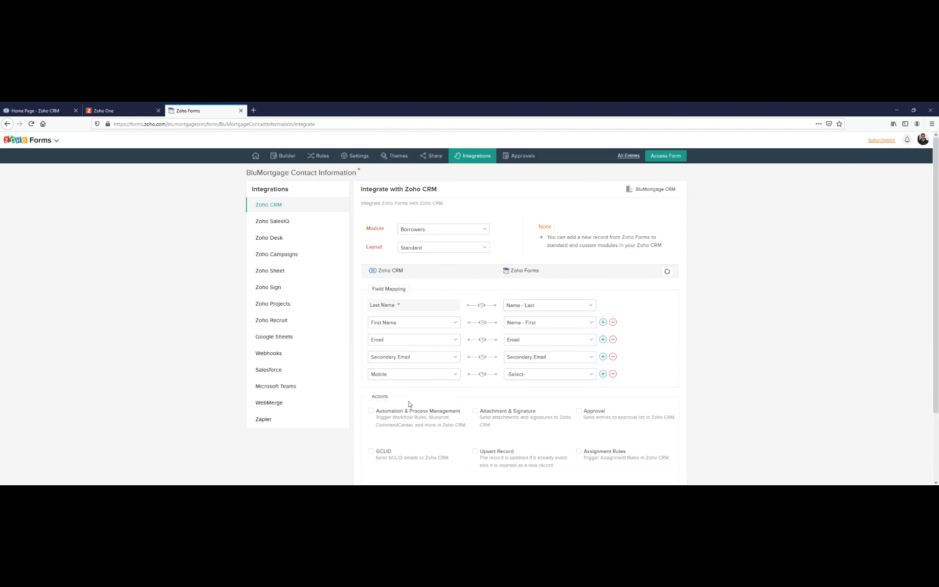
{"action": "left_click", "coordinate": [542, 375]}
{"action": "left_click", "coordinate": [523, 416]}
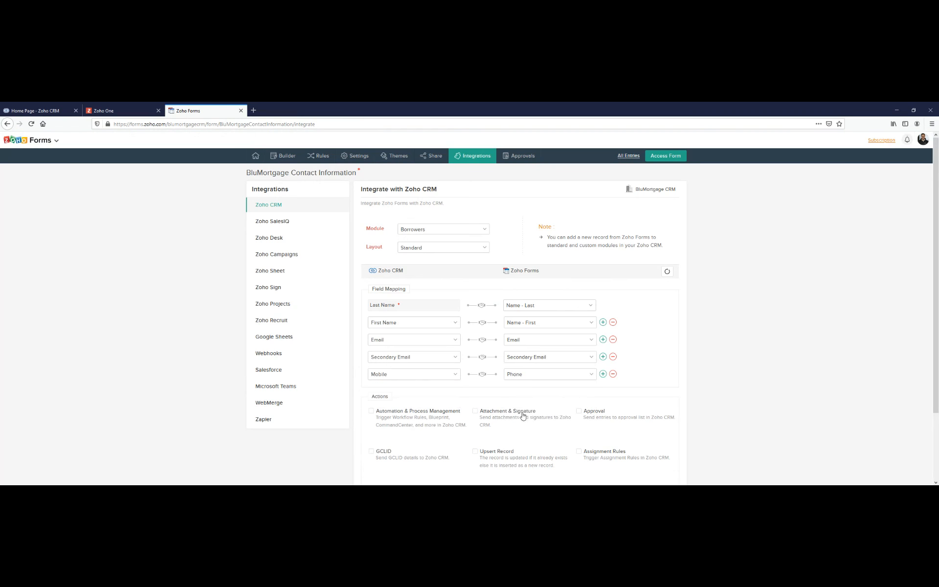
{"action": "left_click", "coordinate": [603, 375]}
{"action": "left_click", "coordinate": [405, 391]}
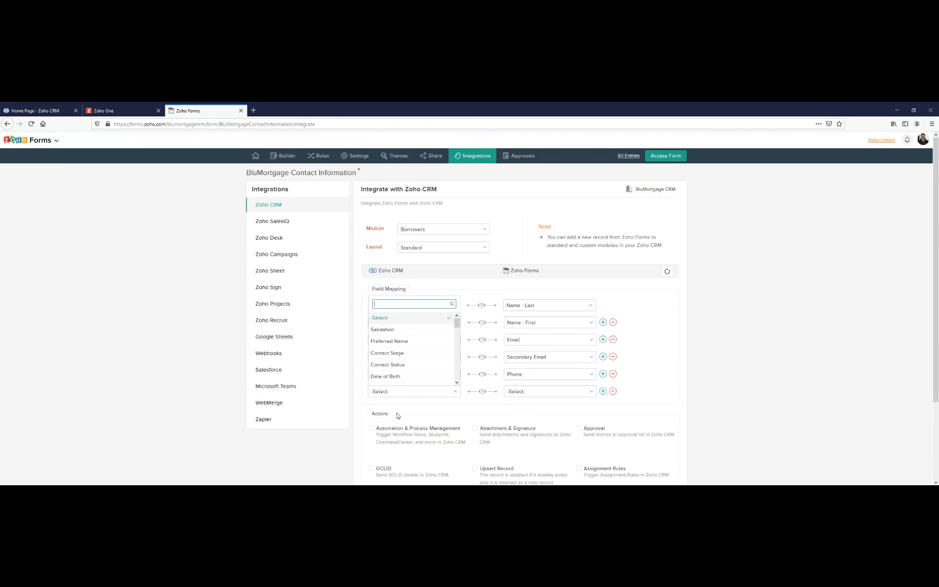
{"action": "scroll", "coordinate": [393, 361], "scroll_direction": "down", "scroll_amount": 5}
{"action": "type", "text": "des"}
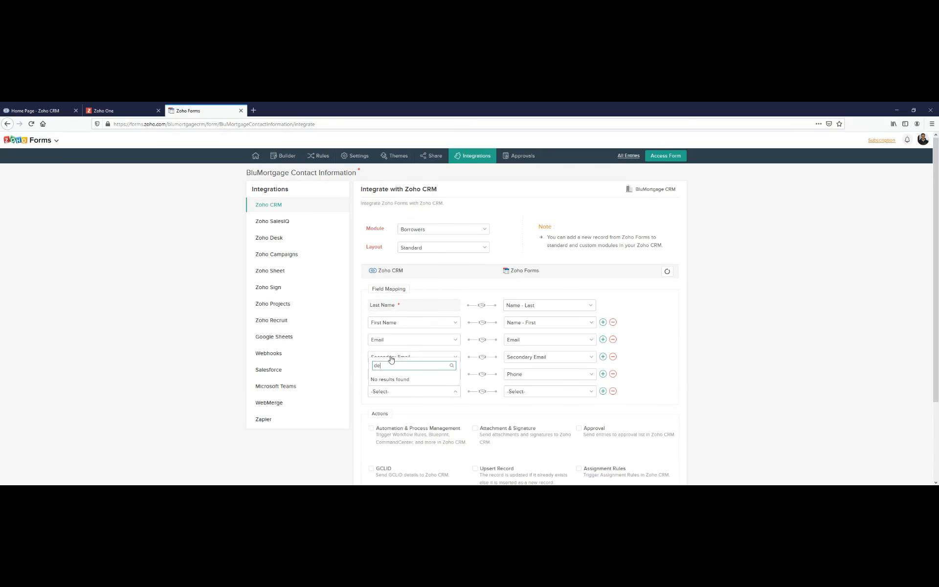
{"action": "key", "text": "BackSpace"}
{"action": "key", "text": "BackSpace"}
{"action": "type", "text": "fi"}
{"action": "key", "text": "BackSpace"}
{"action": "key", "text": "BackSpace"}
{"action": "left_click", "coordinate": [419, 391]}
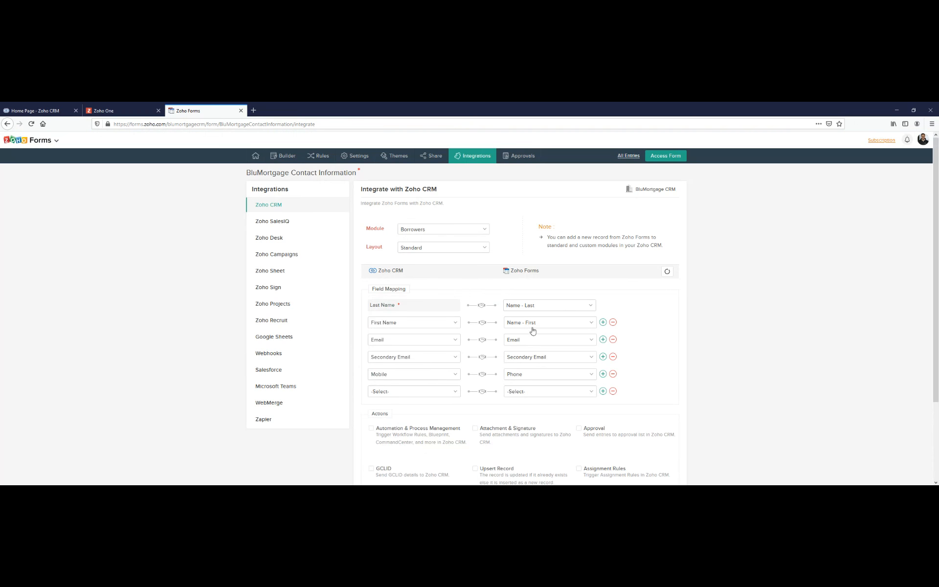
{"action": "left_click", "coordinate": [541, 324]}
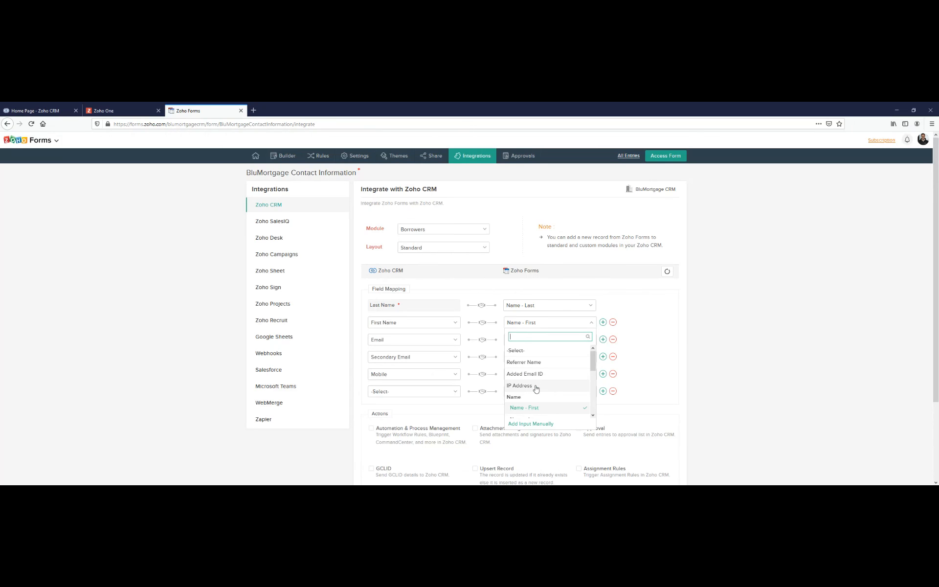
{"action": "left_click", "coordinate": [653, 371]}
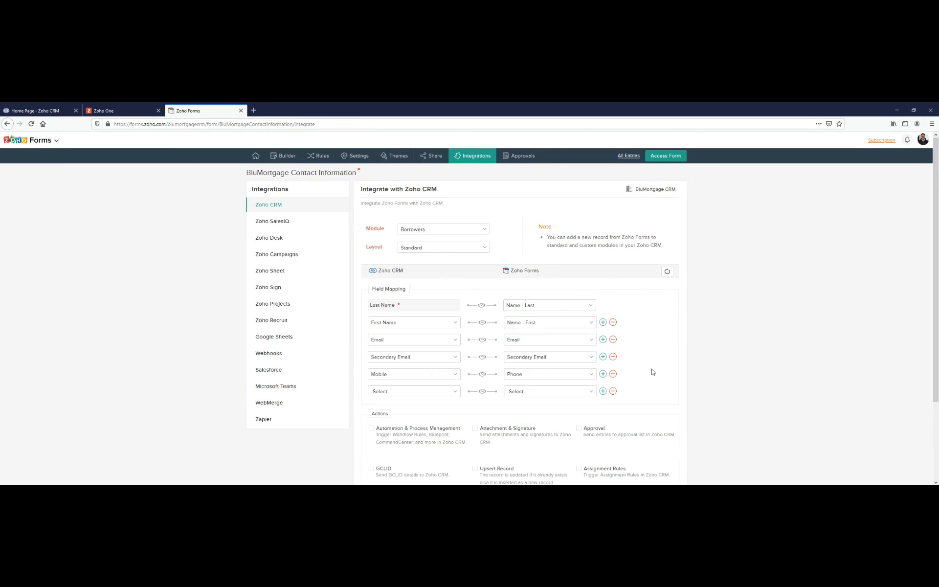
- Map the CRM Mailing Street field to Address - Street Address in the empty mapping row
{"action": "left_click", "coordinate": [379, 392]}
{"action": "left_click", "coordinate": [378, 392]}
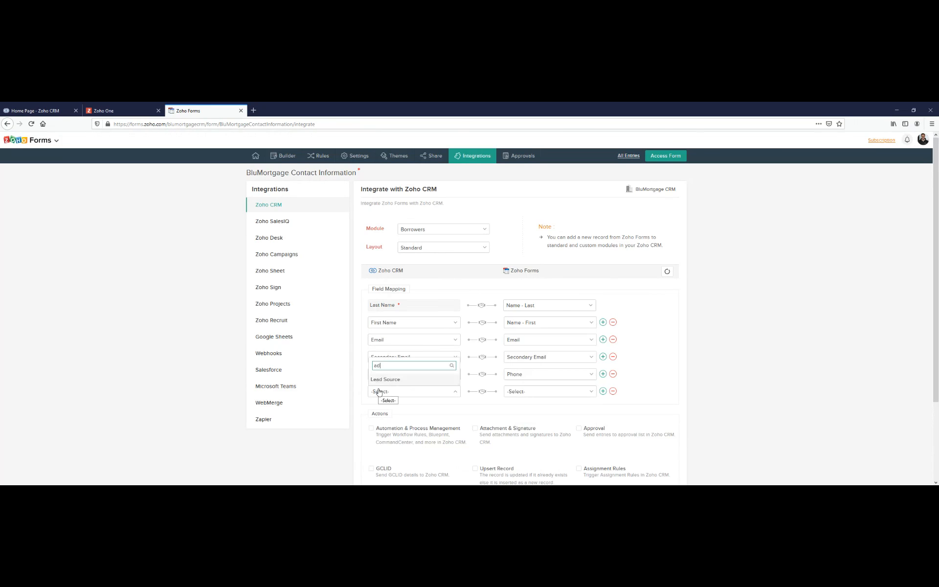
{"action": "left_click", "coordinate": [379, 391]}
{"action": "type", "text": "stre"}
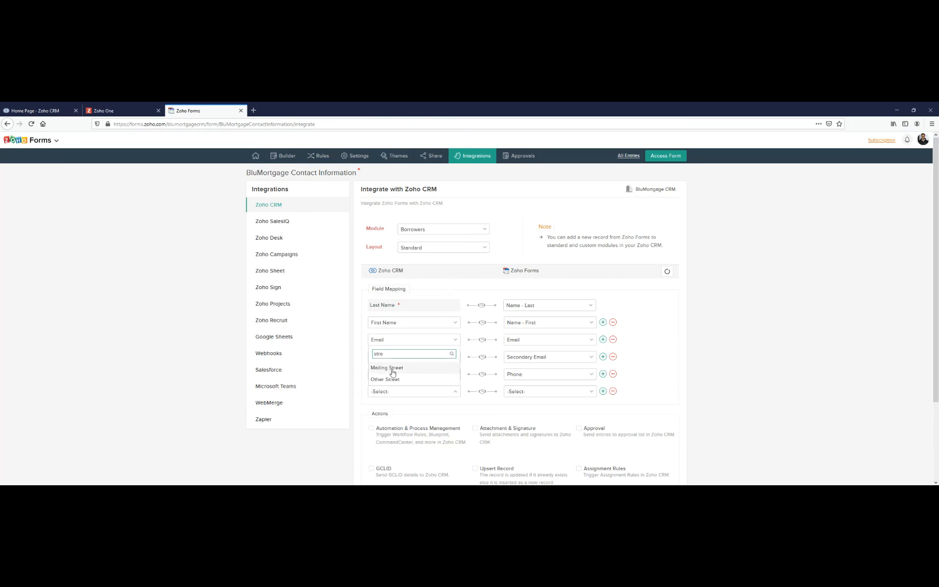
{"action": "left_click", "coordinate": [392, 369]}
{"action": "left_click", "coordinate": [559, 396]}
{"action": "scroll", "coordinate": [559, 334], "scroll_direction": "down", "scroll_amount": 3}
{"action": "left_click", "coordinate": [559, 332]}
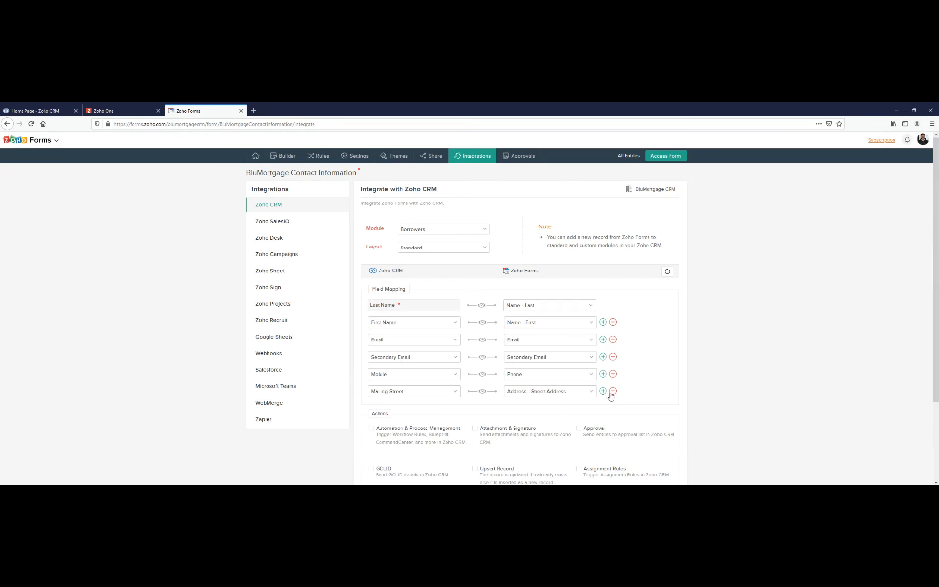
- Add a field mapping from the CRM Mailing Country field to Address - Country
{"action": "left_click", "coordinate": [603, 391]}
{"action": "left_click", "coordinate": [374, 409]}
{"action": "type", "text": "cout"}
{"action": "key", "text": "BackSpace"}
{"action": "left_click", "coordinate": [399, 387]}
{"action": "left_click", "coordinate": [540, 414]}
{"action": "type", "text": "cout"}
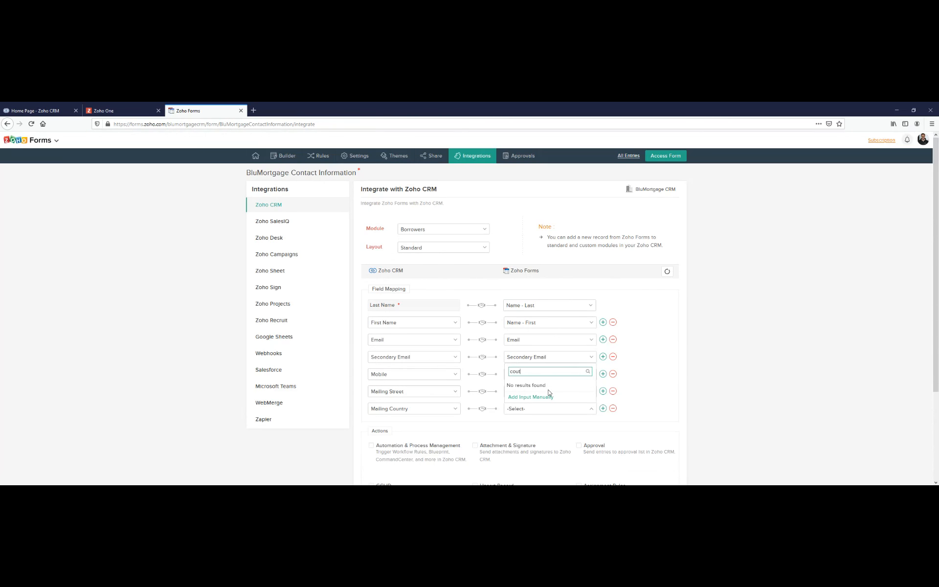
{"action": "key", "text": "BackSpace"}
{"action": "type", "text": "n"}
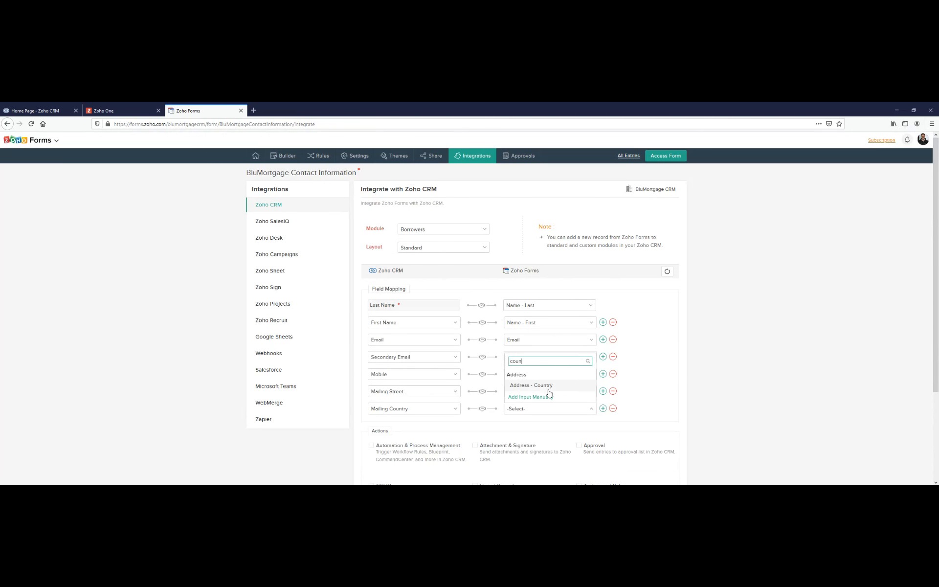
{"action": "left_click", "coordinate": [547, 385]}
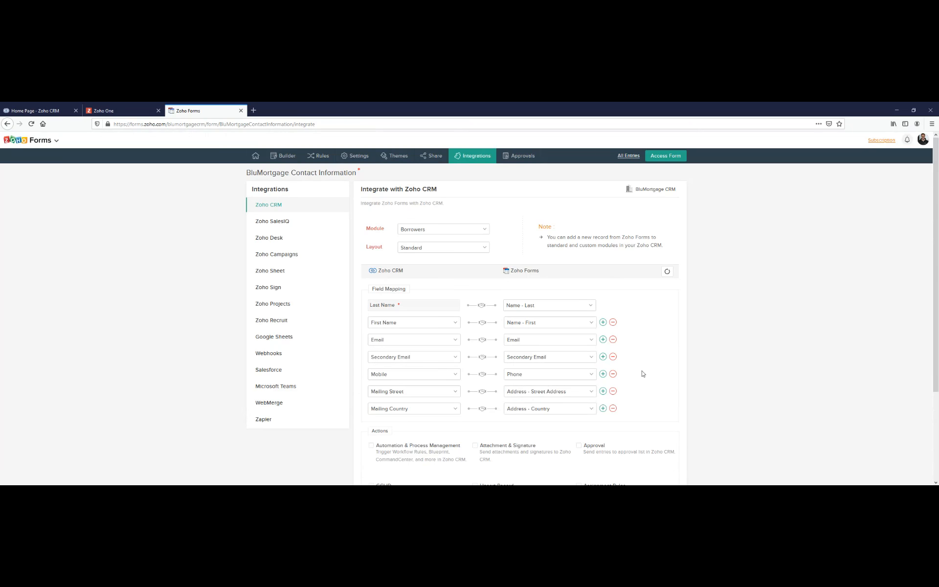
- Review the field mappings and integration actions, and enable Automation & Process Management
{"action": "scroll", "coordinate": [642, 374], "scroll_direction": "down", "scroll_amount": 1}
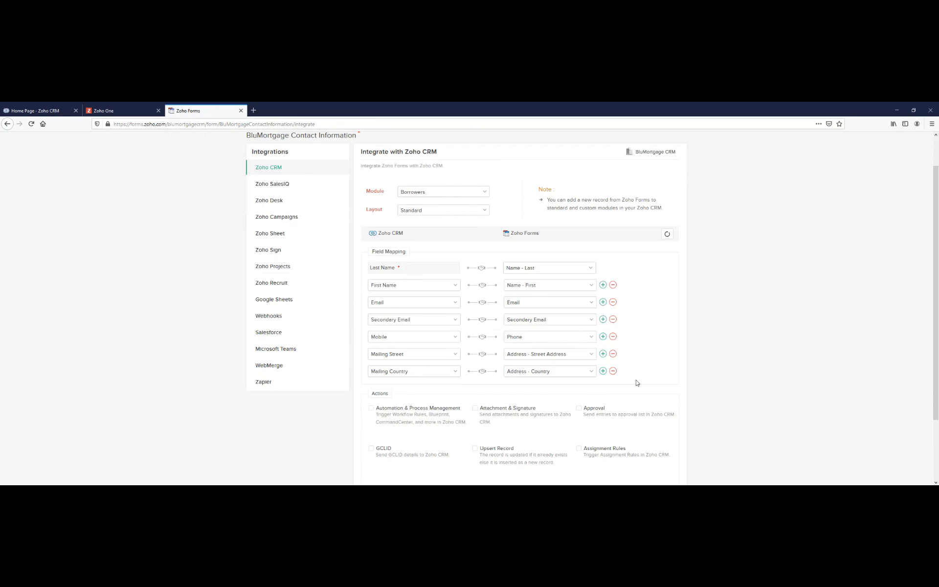
{"action": "scroll", "coordinate": [624, 379], "scroll_direction": "down", "scroll_amount": 2}
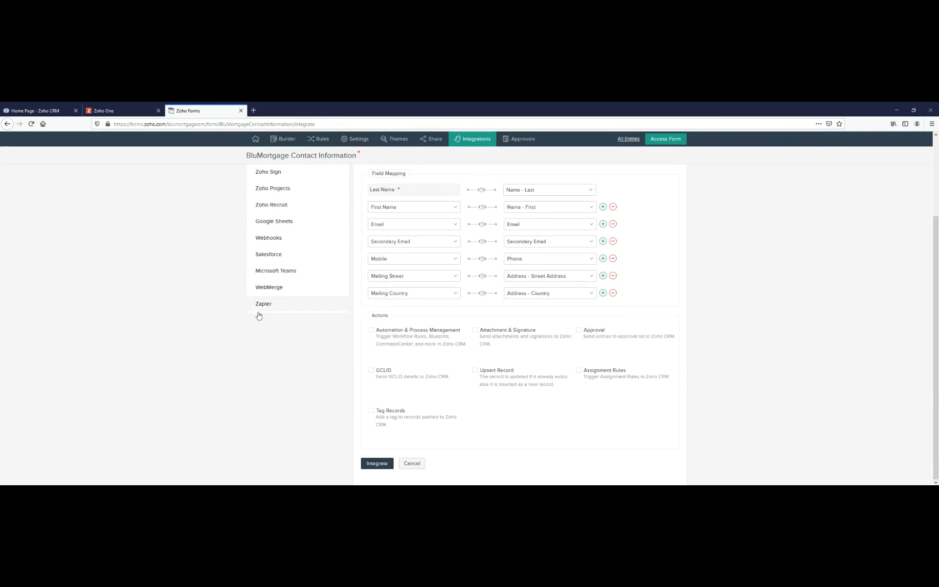
{"action": "scroll", "coordinate": [606, 406], "scroll_direction": "up", "scroll_amount": 2}
{"action": "scroll", "coordinate": [489, 405], "scroll_direction": "down", "scroll_amount": 2}
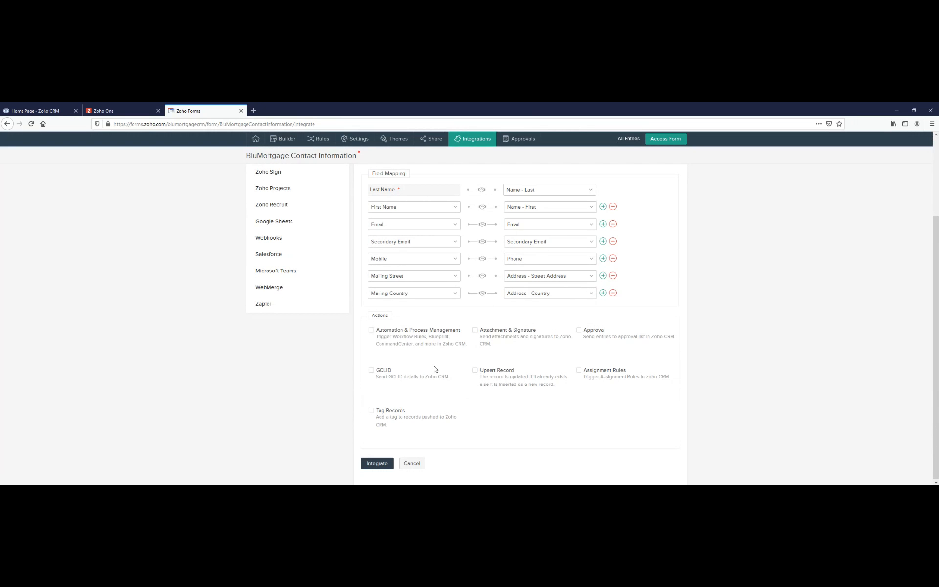
{"action": "left_click", "coordinate": [371, 330]}
{"action": "scroll", "coordinate": [405, 345], "scroll_direction": "up", "scroll_amount": 1}
{"action": "scroll", "coordinate": [386, 371], "scroll_direction": "down", "scroll_amount": 1}
{"action": "left_click", "coordinate": [373, 411]}
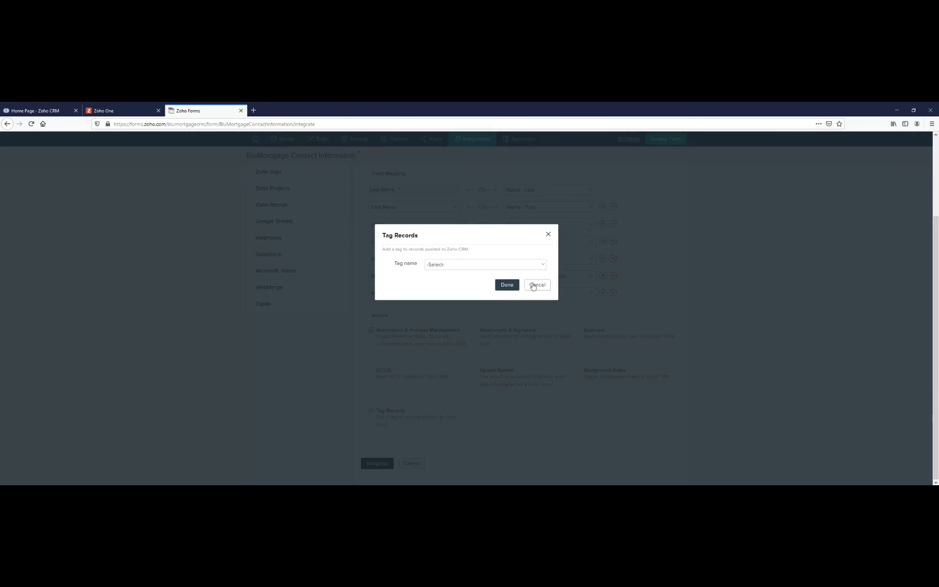
{"action": "left_click", "coordinate": [533, 267]}
{"action": "left_click", "coordinate": [532, 267]}
{"action": "left_click", "coordinate": [540, 284]}
- Enable Upsert Record using Email, with Yes for overwriting existing CRM values with empty form values
{"action": "left_click", "coordinate": [474, 371]}
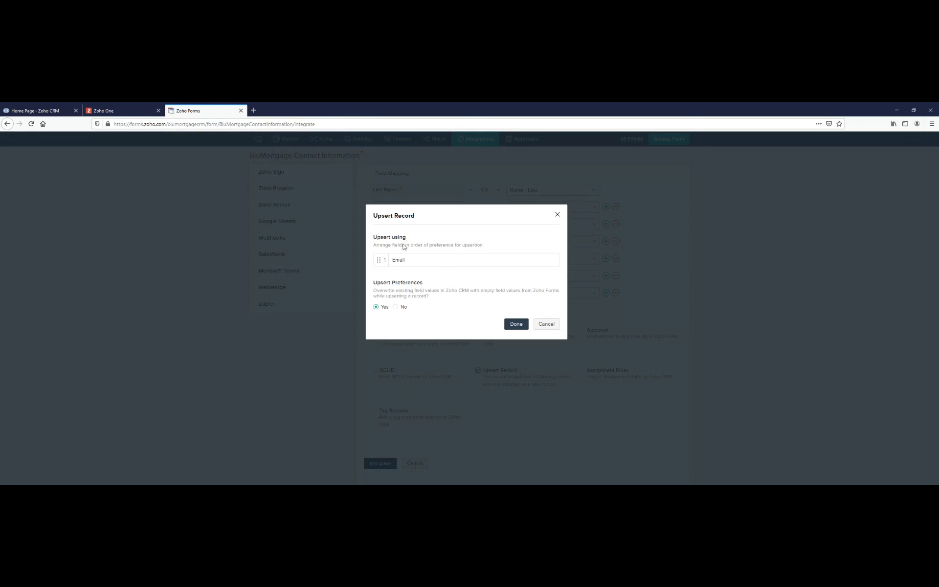
{"action": "left_click_drag", "start_coordinate": [390, 262], "coordinate": [405, 266]}
{"action": "left_click", "coordinate": [409, 267]}
{"action": "left_click", "coordinate": [516, 324]}
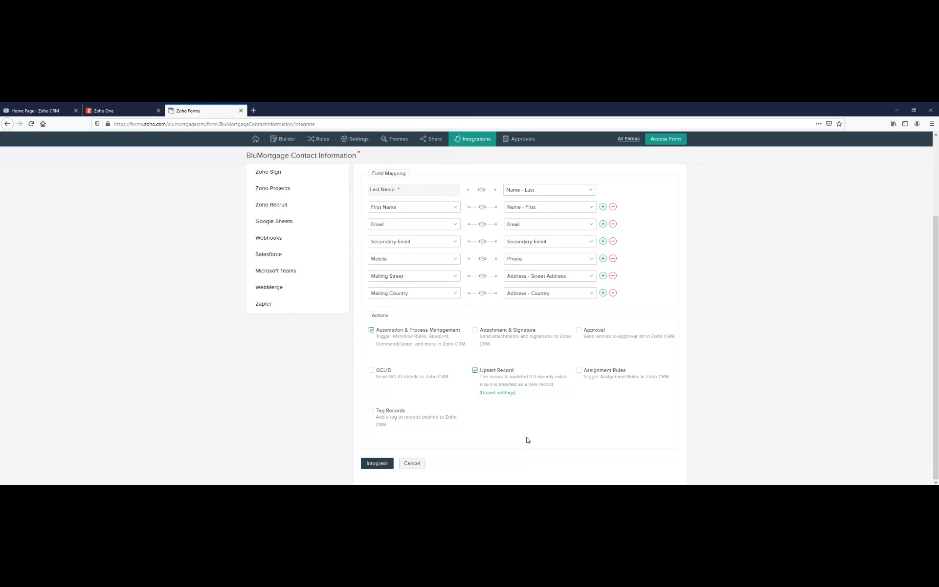
- Enable Attachment & Signature with the PDF copy of the form submission as attachment, and save the CRM integration
{"action": "left_click", "coordinate": [476, 331]}
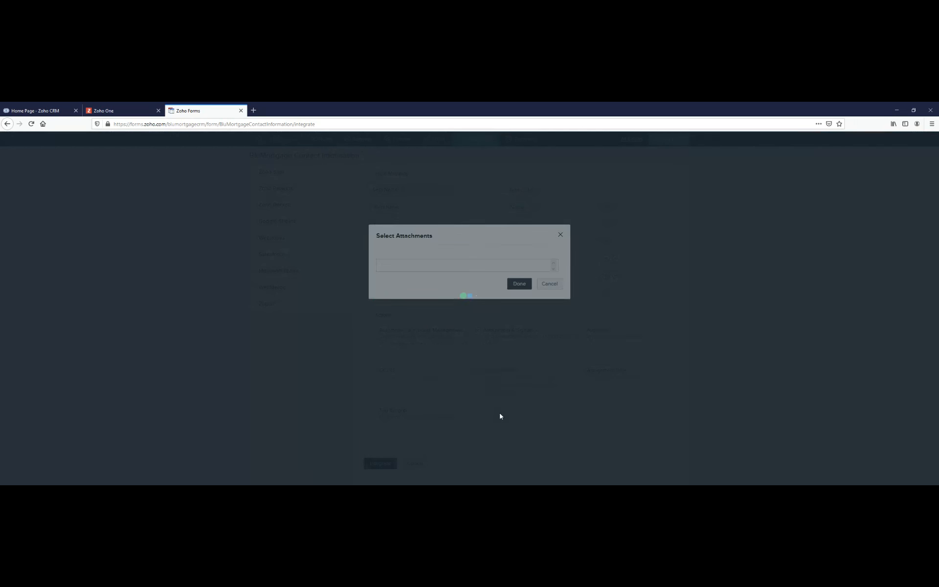
{"action": "left_click", "coordinate": [463, 265]}
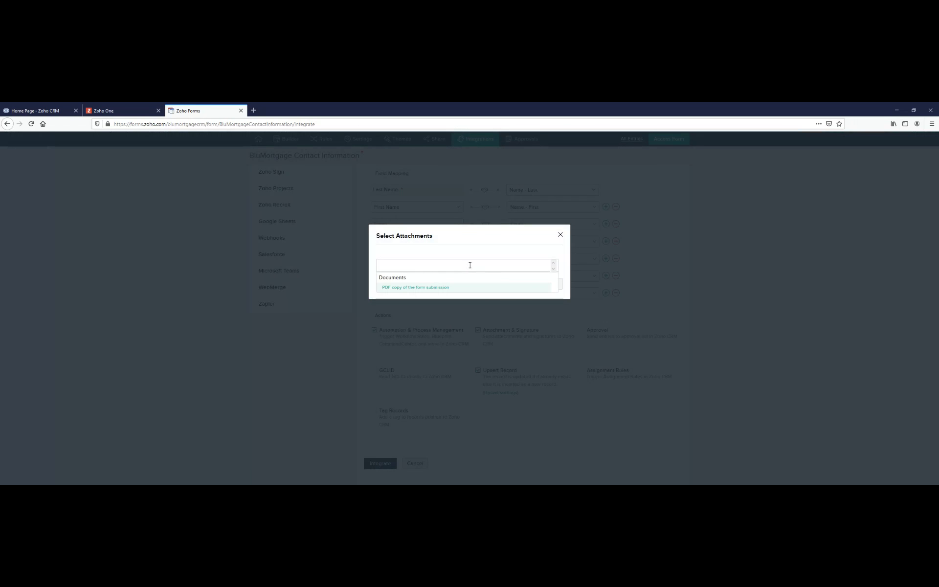
{"action": "left_click", "coordinate": [430, 289]}
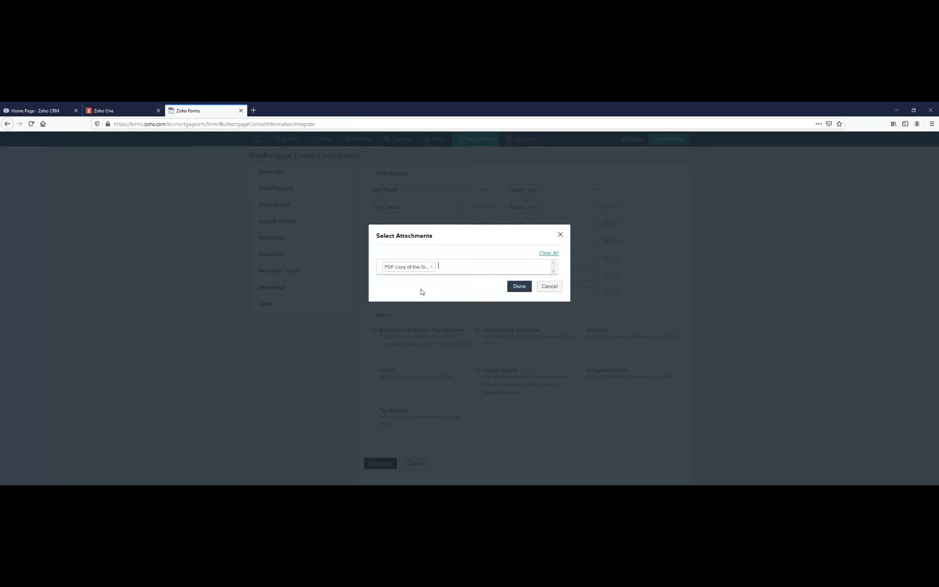
{"action": "left_click", "coordinate": [517, 287]}
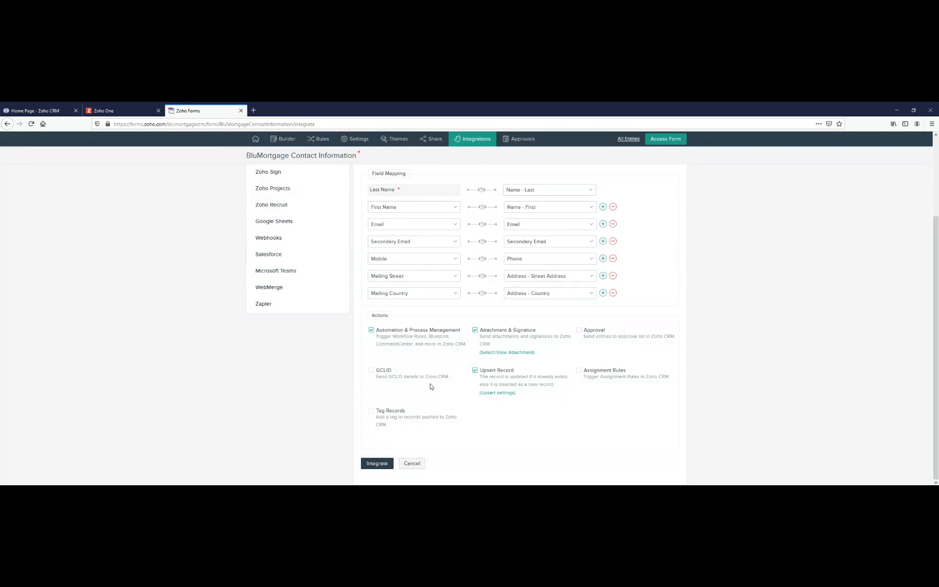
{"action": "left_click", "coordinate": [376, 463]}
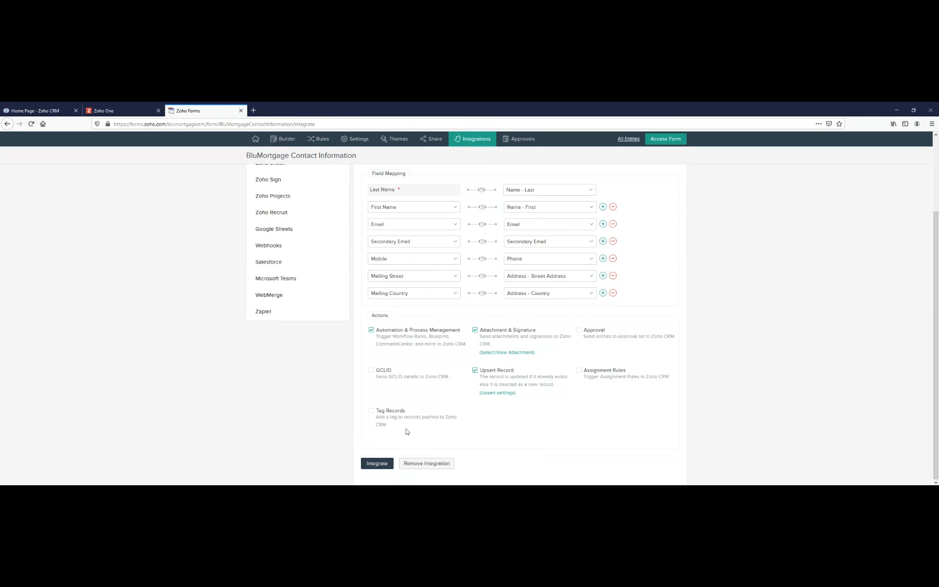
- Set the alias "email" for the form's Email field in the Field Alias settings and save it
{"action": "scroll", "coordinate": [407, 431], "scroll_direction": "up", "scroll_amount": 3}
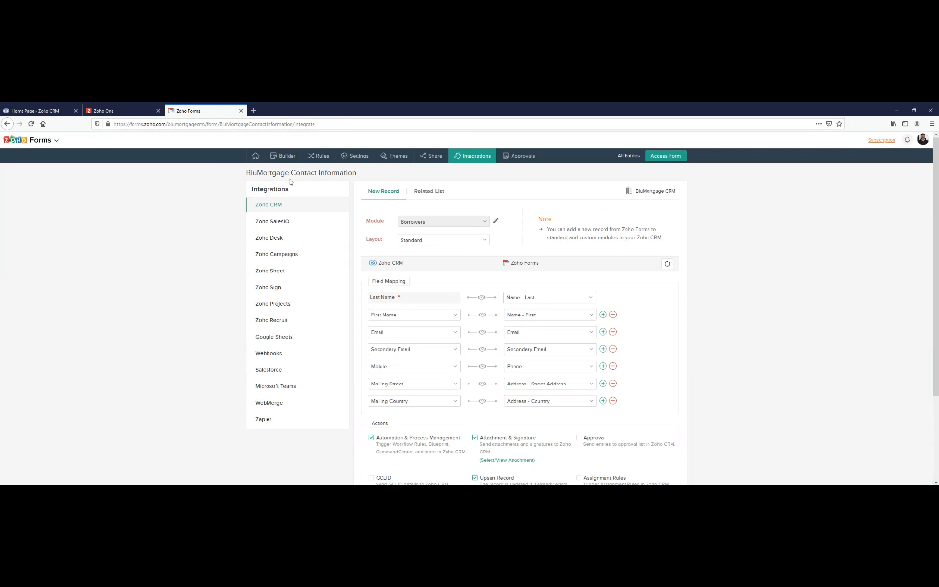
{"action": "left_click", "coordinate": [348, 159]}
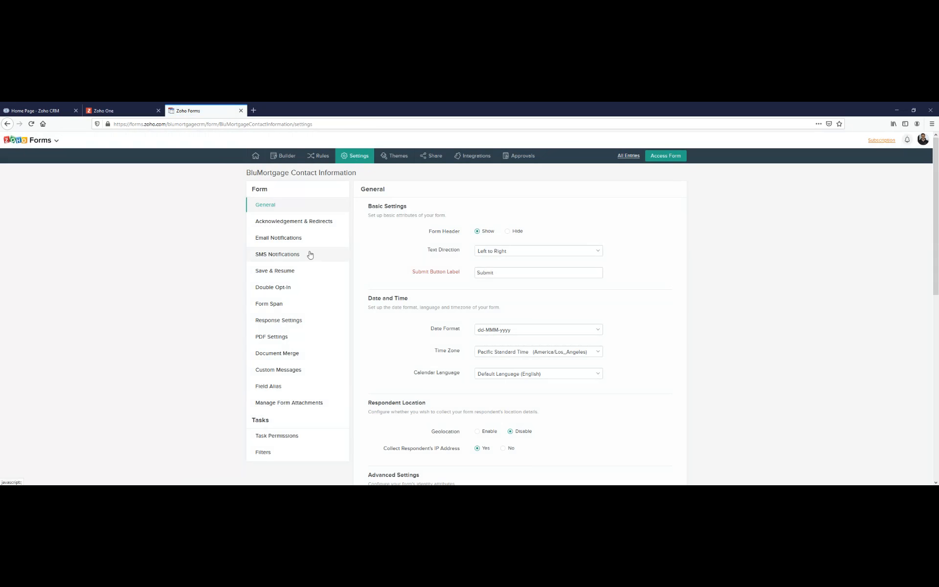
{"action": "left_click", "coordinate": [272, 386]}
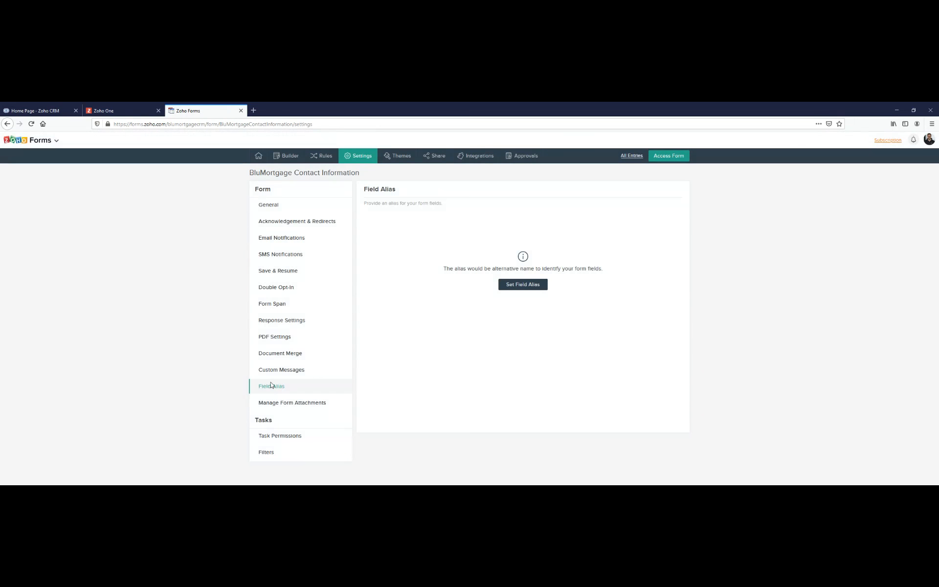
{"action": "left_click", "coordinate": [522, 286]}
{"action": "left_click", "coordinate": [443, 240]}
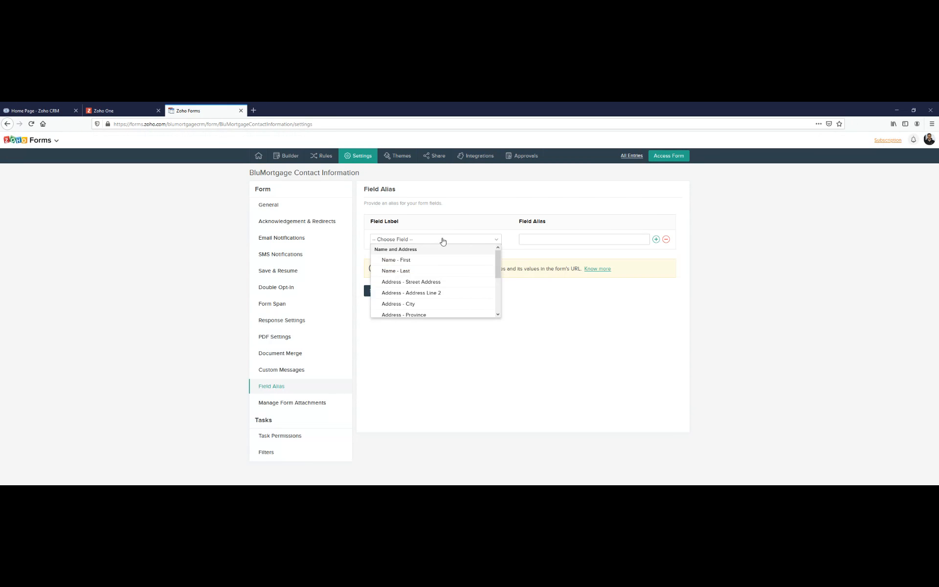
{"action": "scroll", "coordinate": [416, 256], "scroll_direction": "down", "scroll_amount": 3}
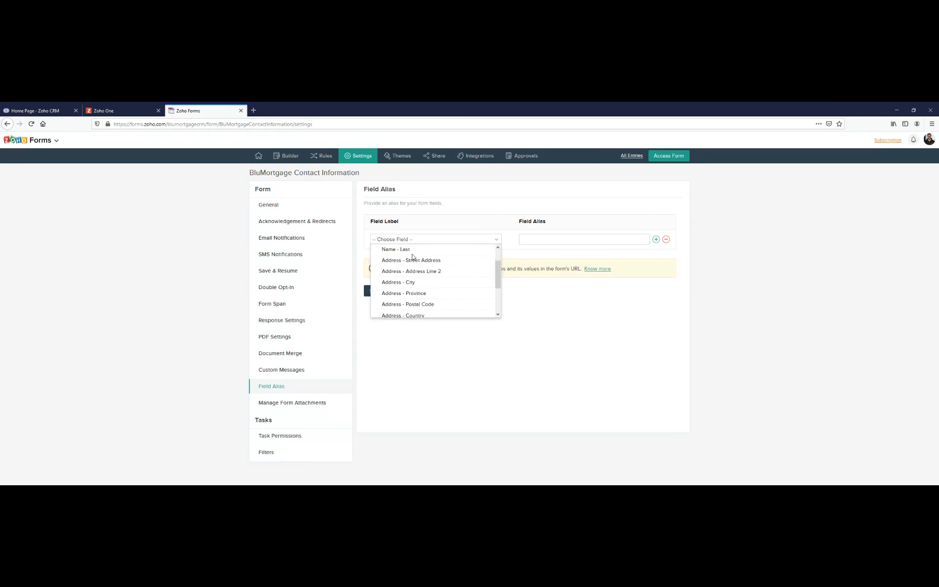
{"action": "left_click", "coordinate": [403, 295]}
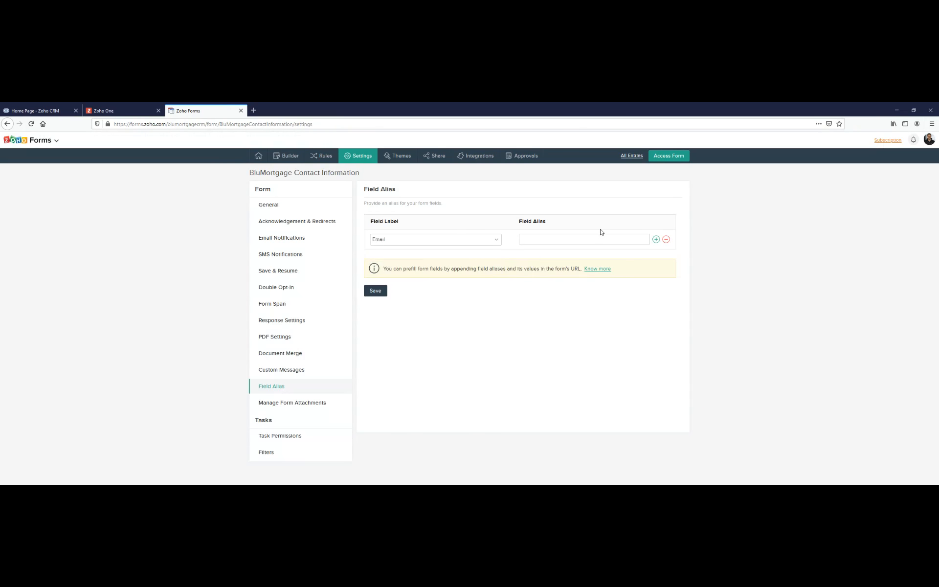
{"action": "left_click", "coordinate": [592, 239]}
{"action": "type", "text": "email"}
{"action": "left_click", "coordinate": [384, 292]}
- Switch to Zoho CRM, open the first borrower in the Borrowers module, and start a new link labelled "Link for Zoho Form"
{"action": "left_click", "coordinate": [40, 107]}
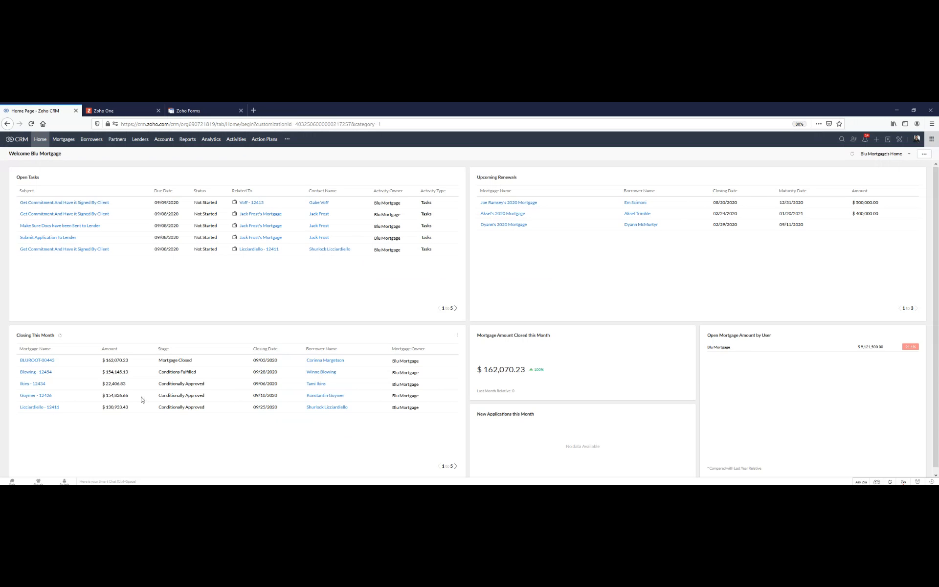
{"action": "left_click", "coordinate": [87, 140]}
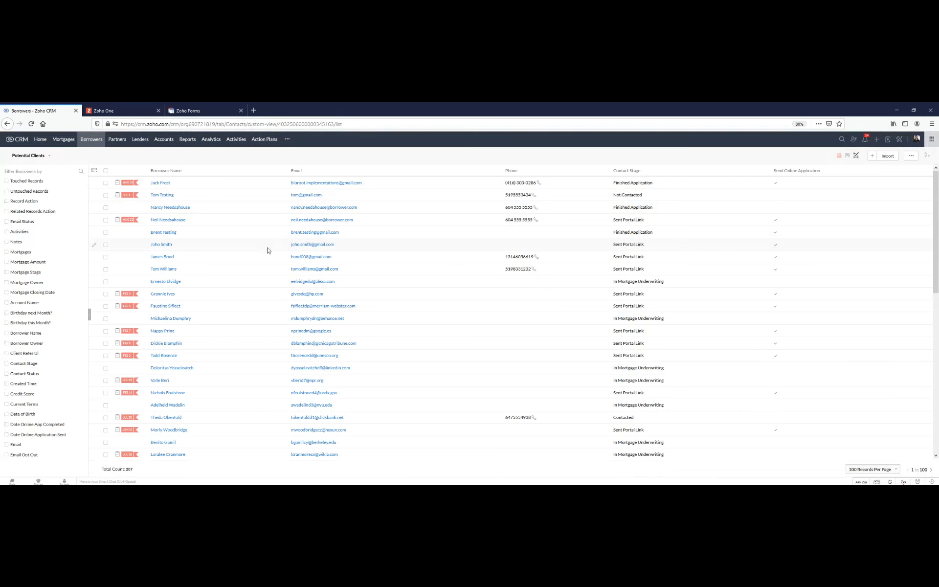
{"action": "left_click", "coordinate": [162, 185]}
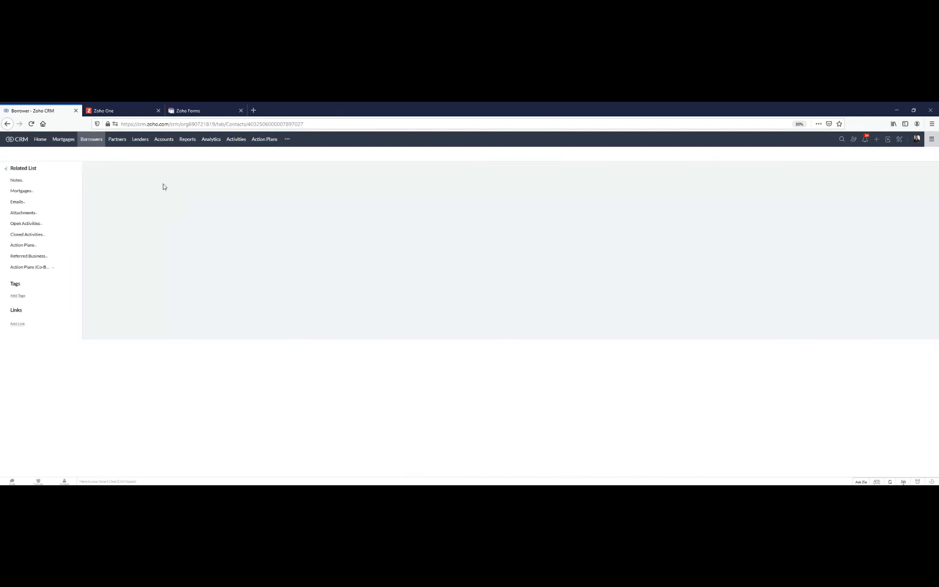
{"action": "left_click", "coordinate": [17, 338]}
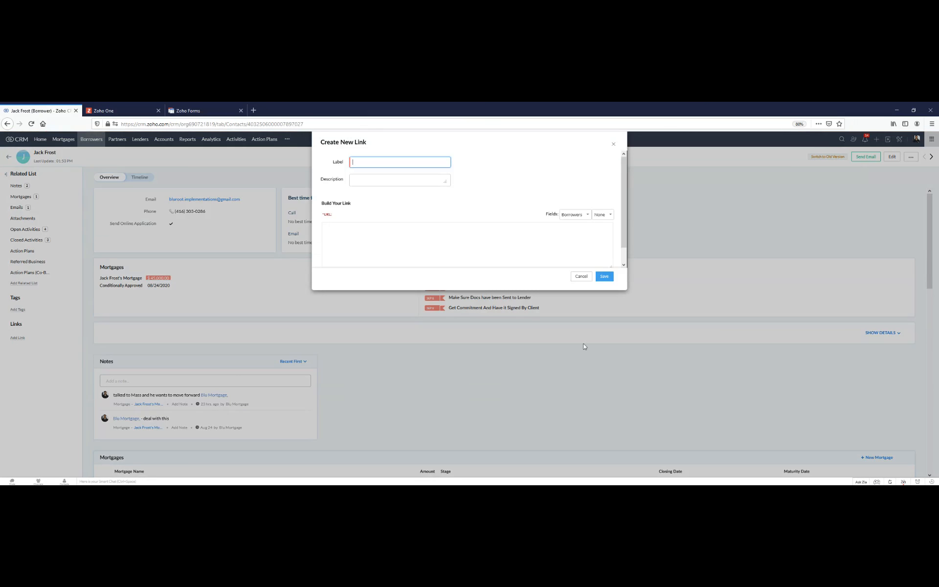
{"action": "type", "text": "Link for Zoho Form"}
{"action": "left_click", "coordinate": [400, 228]}
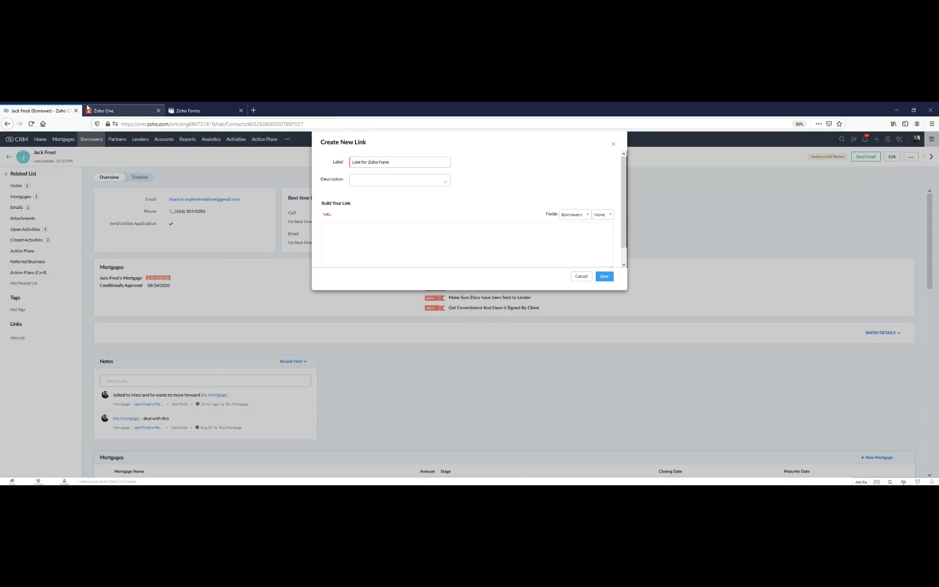
- Copy the form's shortened public URL from Zoho Forms into the CRM link's URL and append "?email="
{"action": "left_click", "coordinate": [186, 108]}
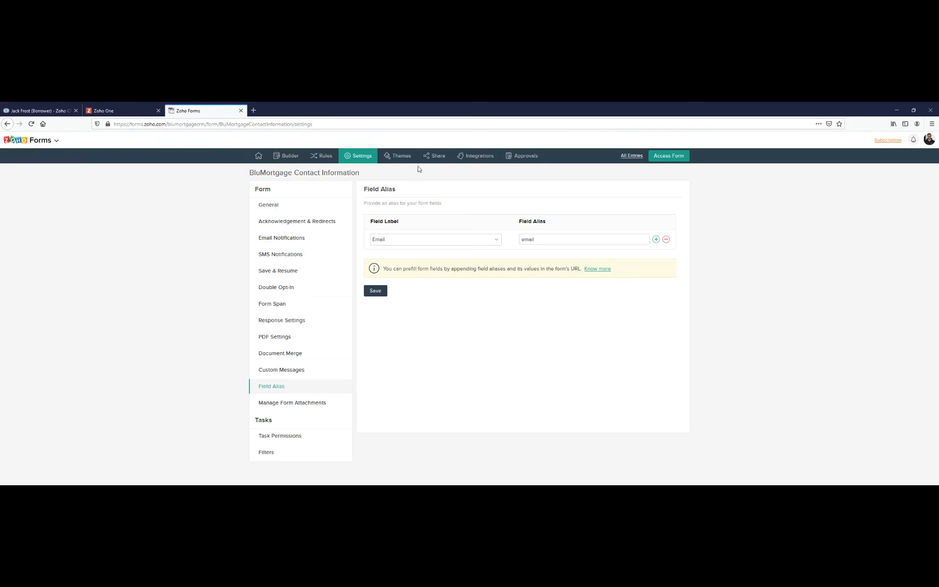
{"action": "left_click", "coordinate": [433, 157]}
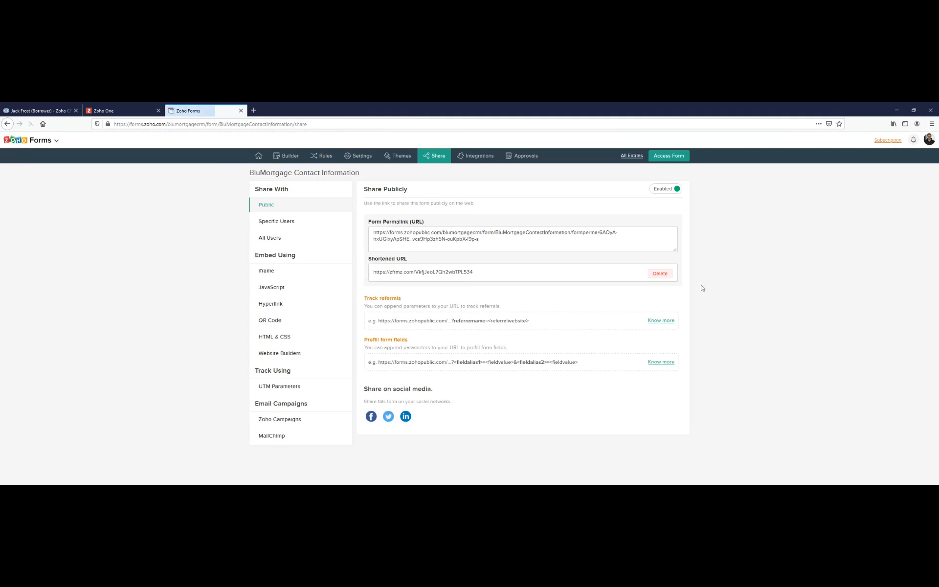
{"action": "left_click", "coordinate": [520, 269]}
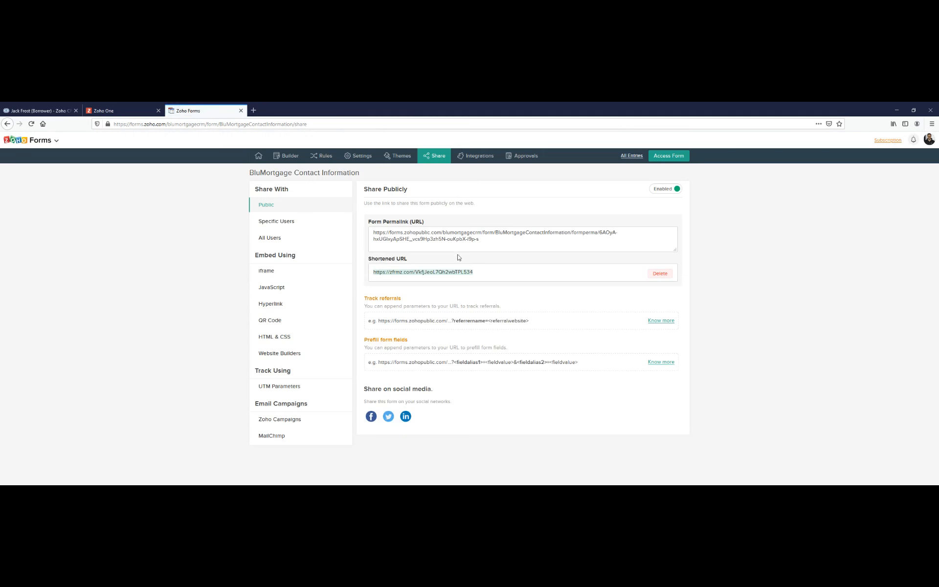
{"action": "left_click", "coordinate": [43, 109]}
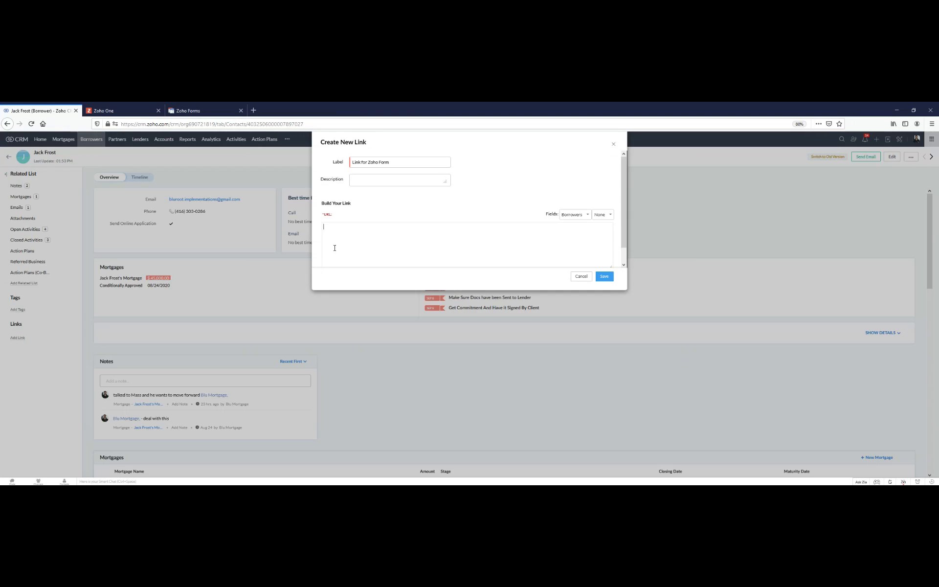
{"action": "key", "text": "ctrl+v"}
{"action": "type", "text": "ail"}
- Insert the Borrowers Email field at the end of the link's URL and save the link
{"action": "left_click", "coordinate": [600, 216]}
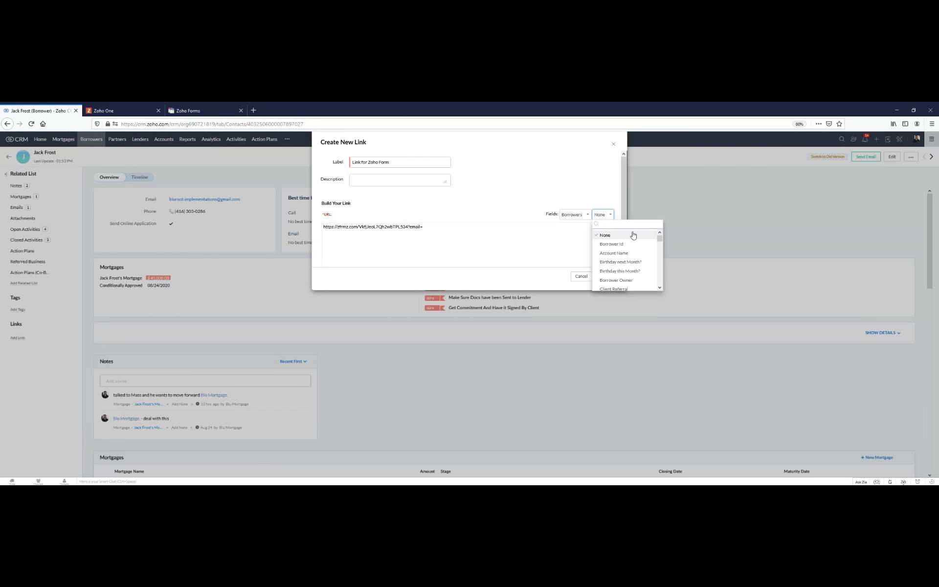
{"action": "type", "text": "email"}
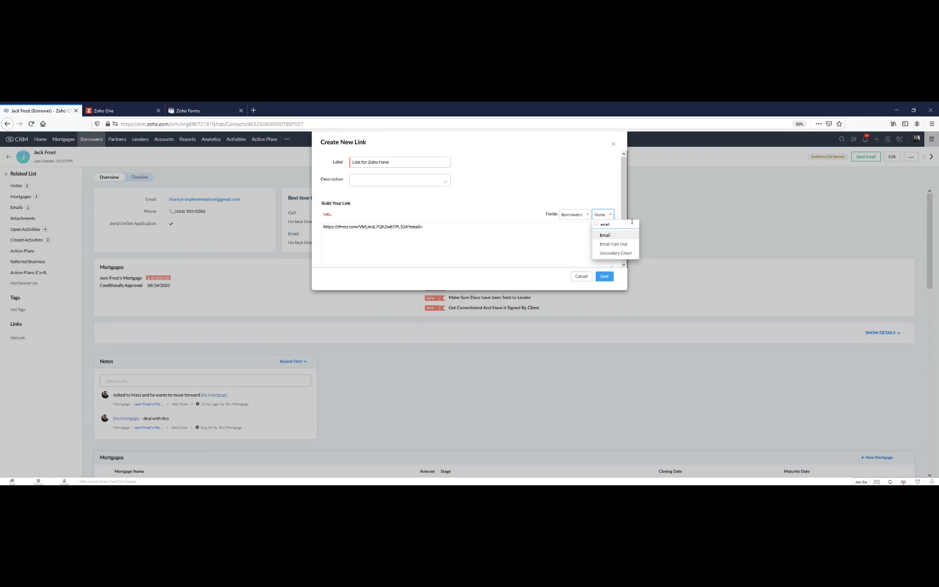
{"action": "left_click", "coordinate": [600, 236]}
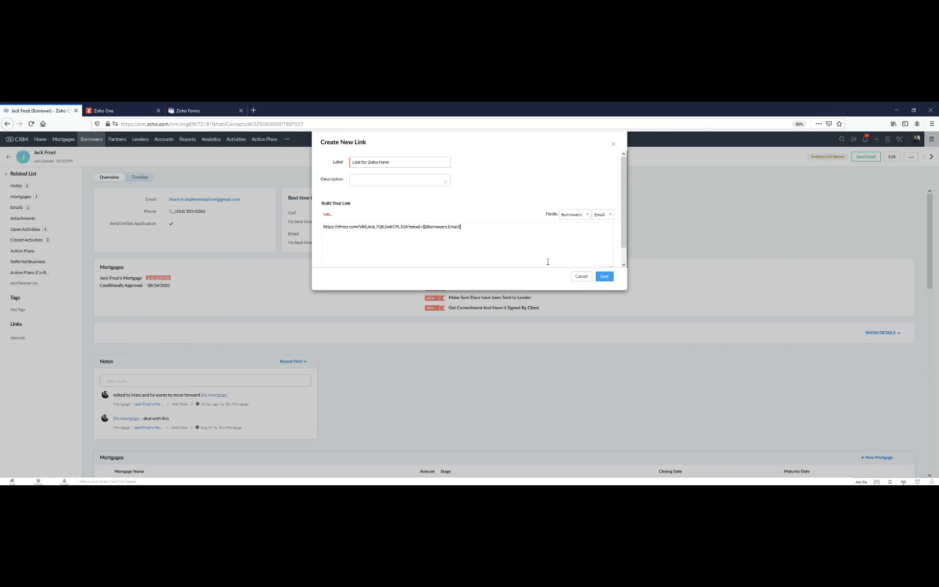
{"action": "left_click", "coordinate": [604, 277]}
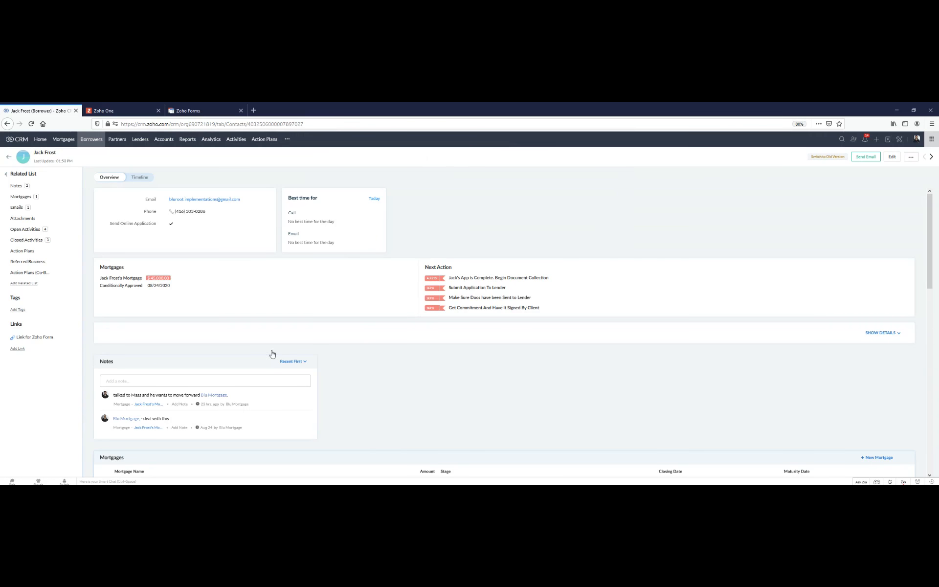
- Open the borrower's new form link and examine the email parameter in the web address
{"action": "left_click", "coordinate": [35, 337]}
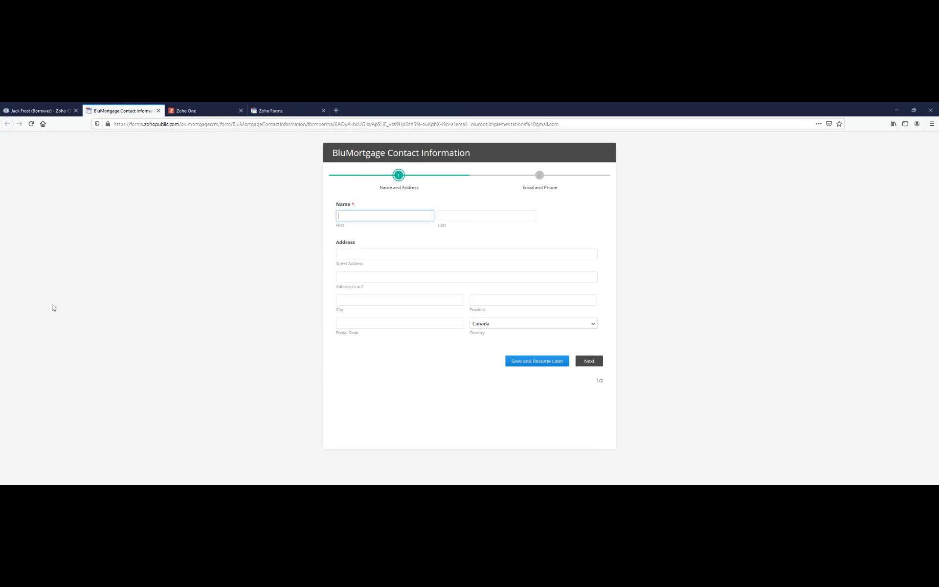
{"action": "left_click_drag", "start_coordinate": [122, 123], "coordinate": [562, 127]}
{"action": "left_click", "coordinate": [455, 126]}
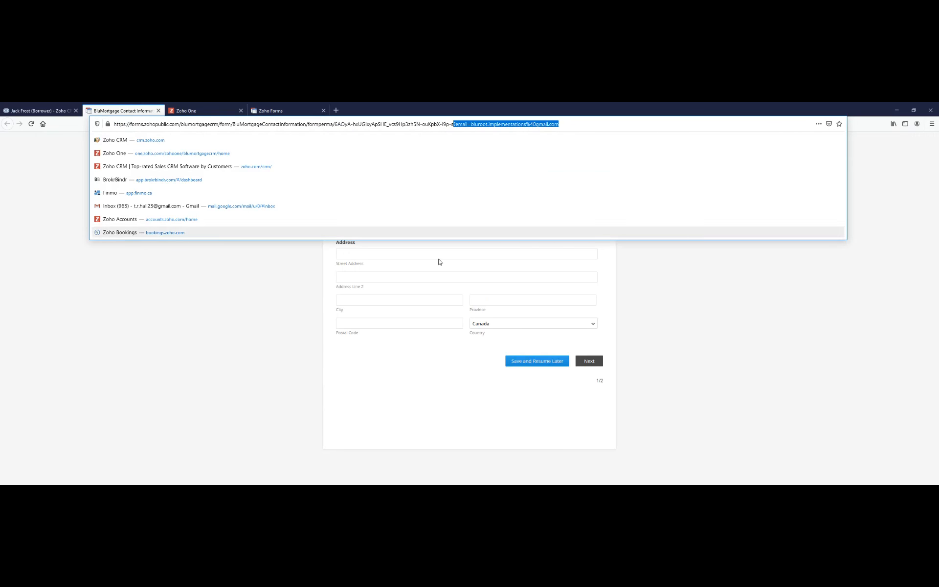
{"action": "left_click", "coordinate": [296, 319]}
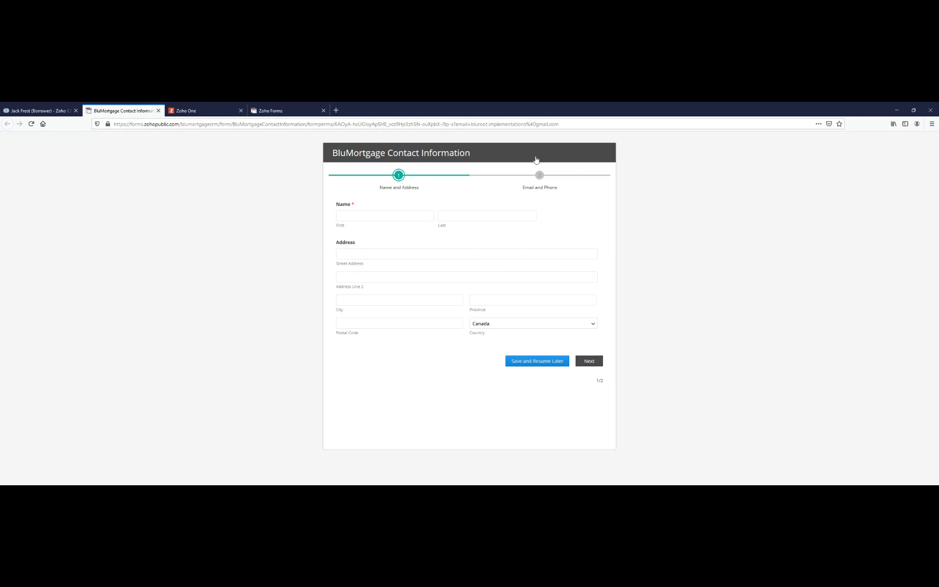
- Enter the borrower's last name, check the Email field on the form's second page, and close the form without submitting
{"action": "left_click", "coordinate": [582, 362]}
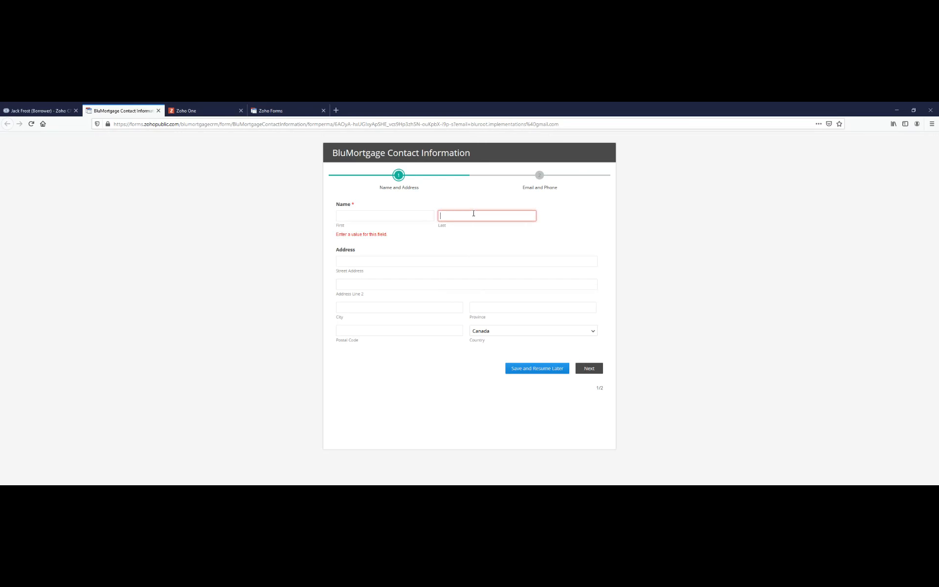
{"action": "type", "text": "Frost"}
{"action": "left_click", "coordinate": [588, 369]}
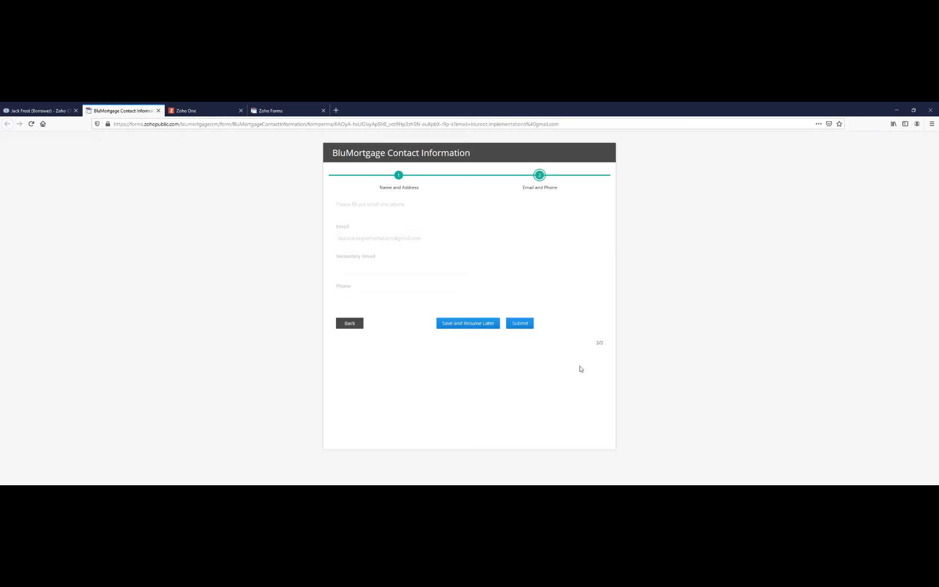
{"action": "left_click_drag", "start_coordinate": [438, 236], "coordinate": [324, 248]}
{"action": "left_click", "coordinate": [322, 251]}
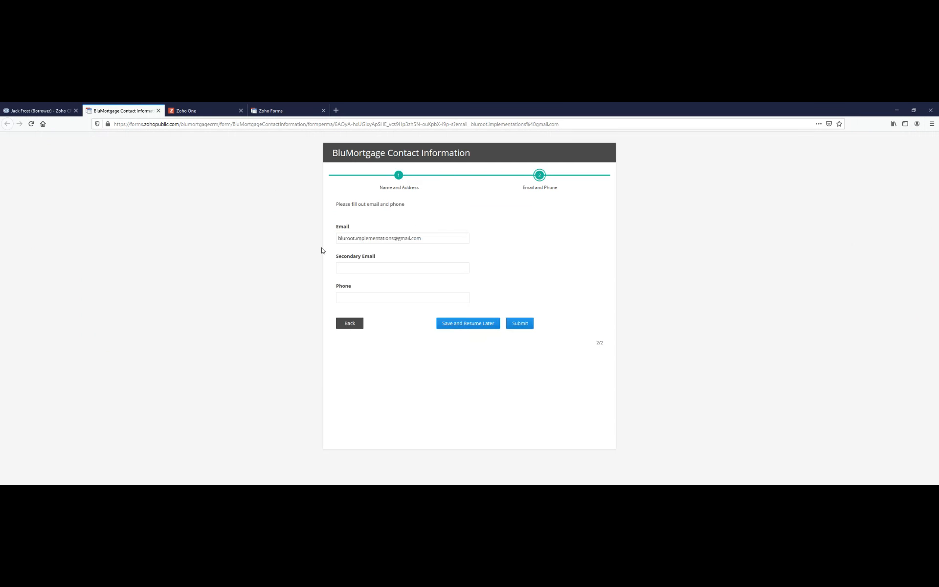
{"action": "left_click_drag", "start_coordinate": [430, 238], "coordinate": [253, 226]}
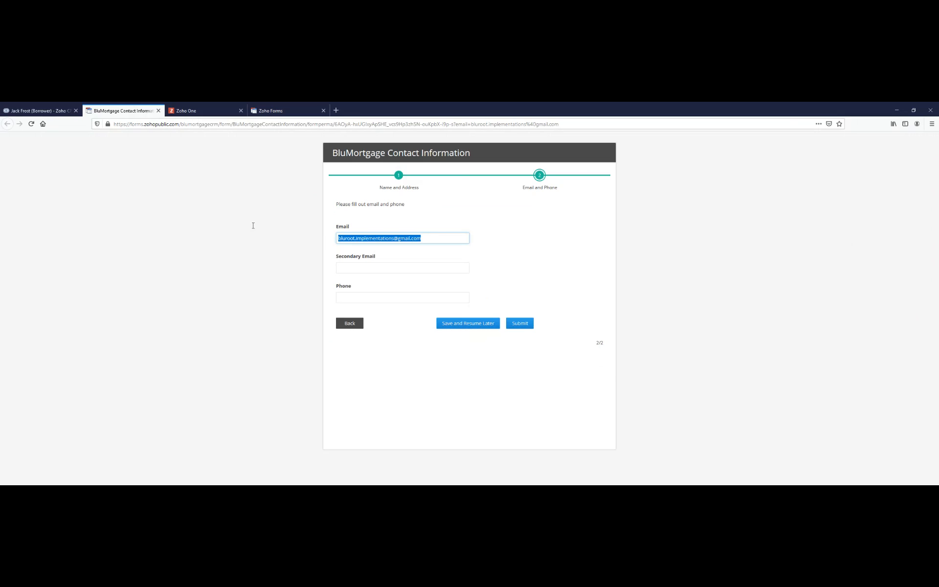
{"action": "left_click", "coordinate": [158, 110]}
- Switch to Zoho Forms, open the BluMortgage Contact Information form's Field Alias settings, and add a second alias row
{"action": "left_click", "coordinate": [118, 111]}
{"action": "left_click", "coordinate": [195, 112]}
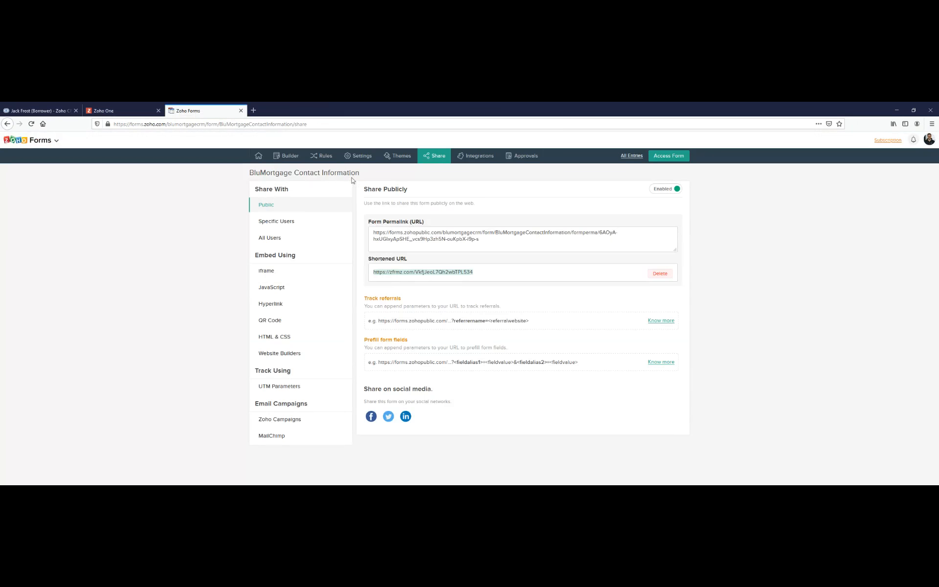
{"action": "left_click", "coordinate": [327, 157]}
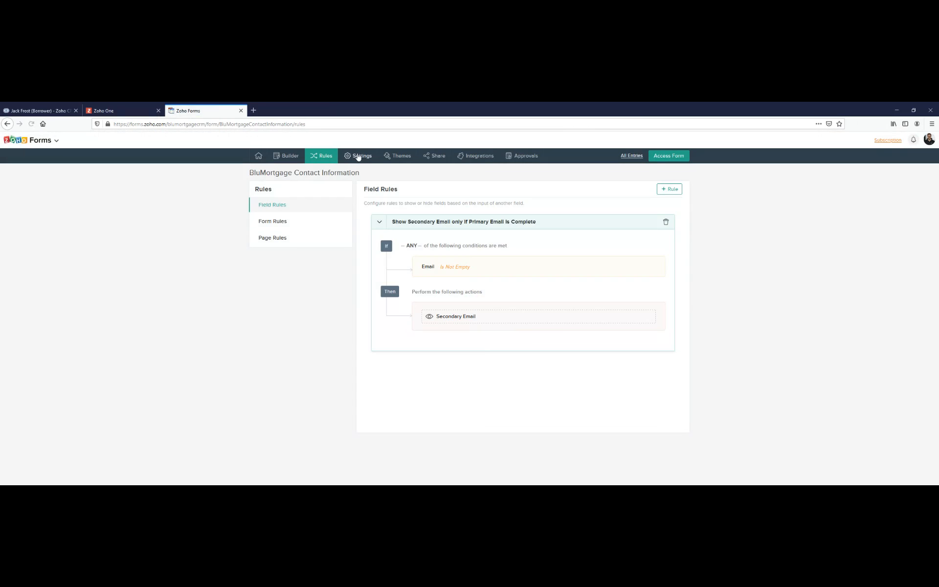
{"action": "left_click", "coordinate": [357, 156]}
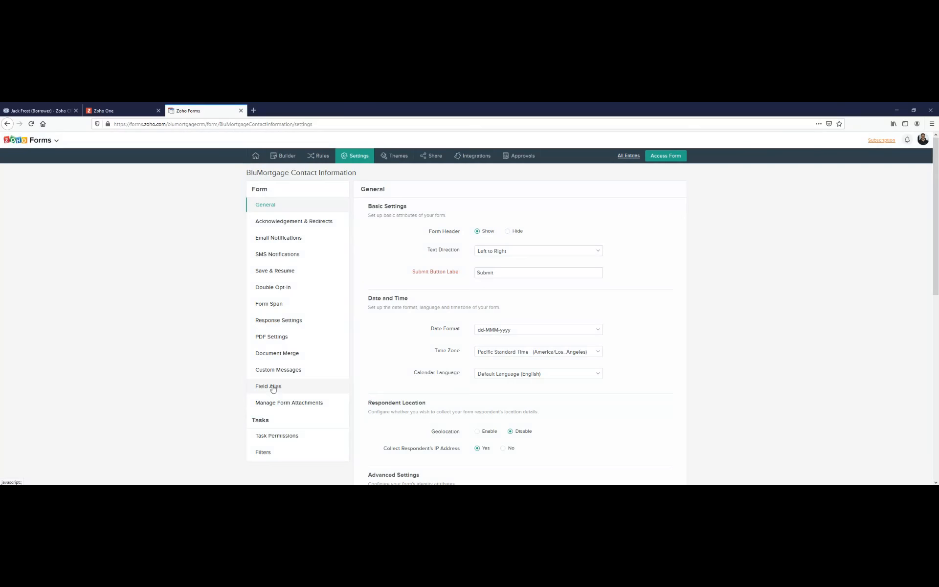
{"action": "left_click", "coordinate": [273, 387]}
{"action": "left_click", "coordinate": [654, 239]}
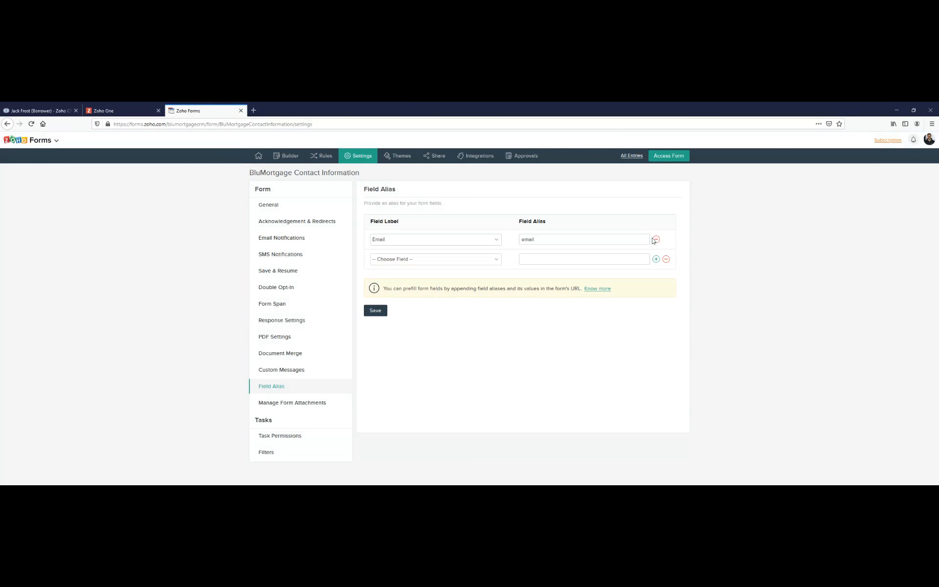
- Assign the alias "lastName" to the Name - Last field and save the modified field aliases
{"action": "left_click", "coordinate": [497, 260]}
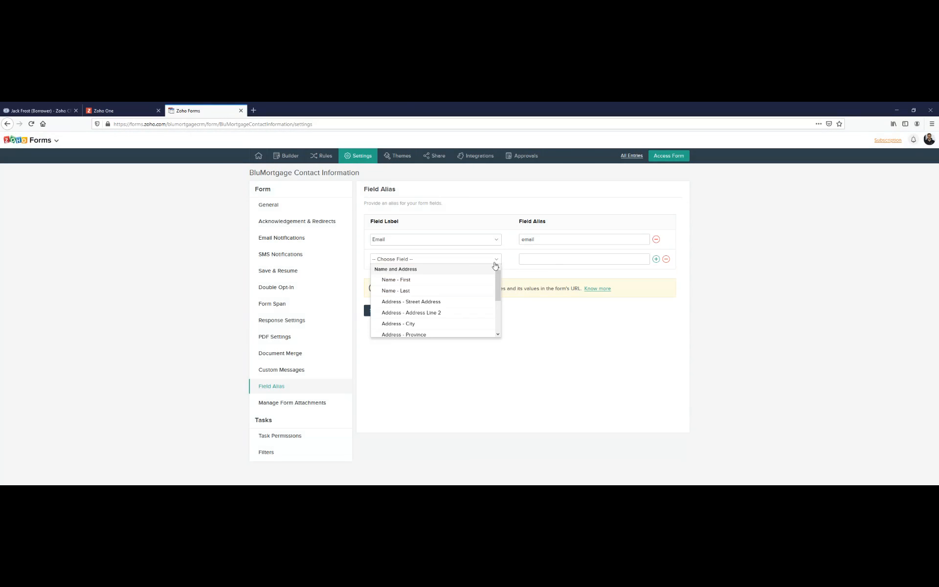
{"action": "left_click", "coordinate": [427, 291]}
{"action": "left_click", "coordinate": [536, 264]}
{"action": "type", "text": "lastName"}
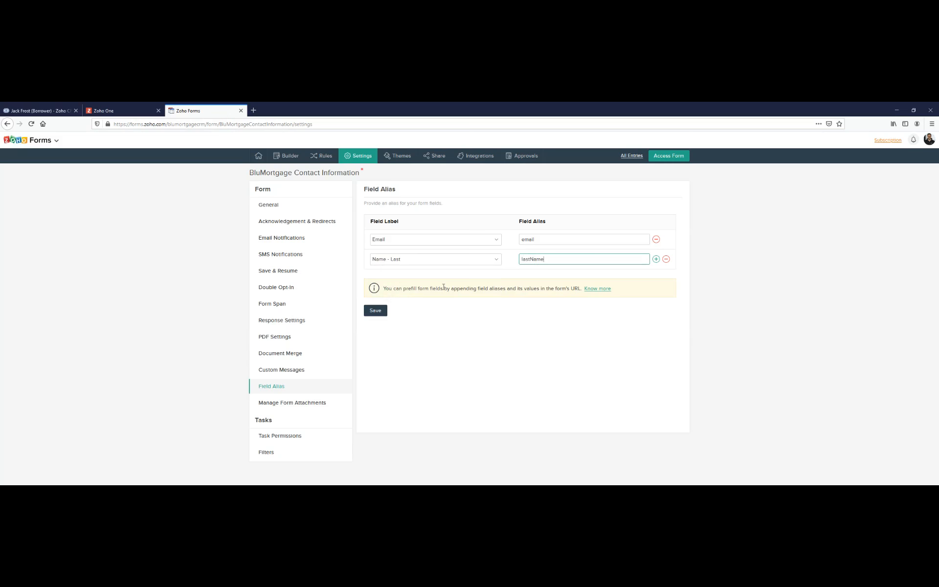
{"action": "left_click", "coordinate": [381, 313]}
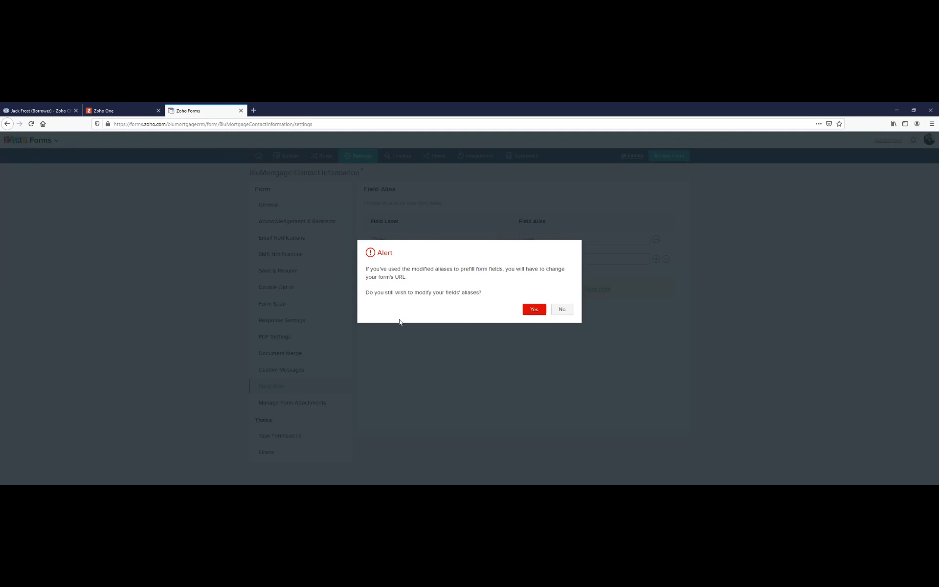
{"action": "left_click", "coordinate": [538, 311]}
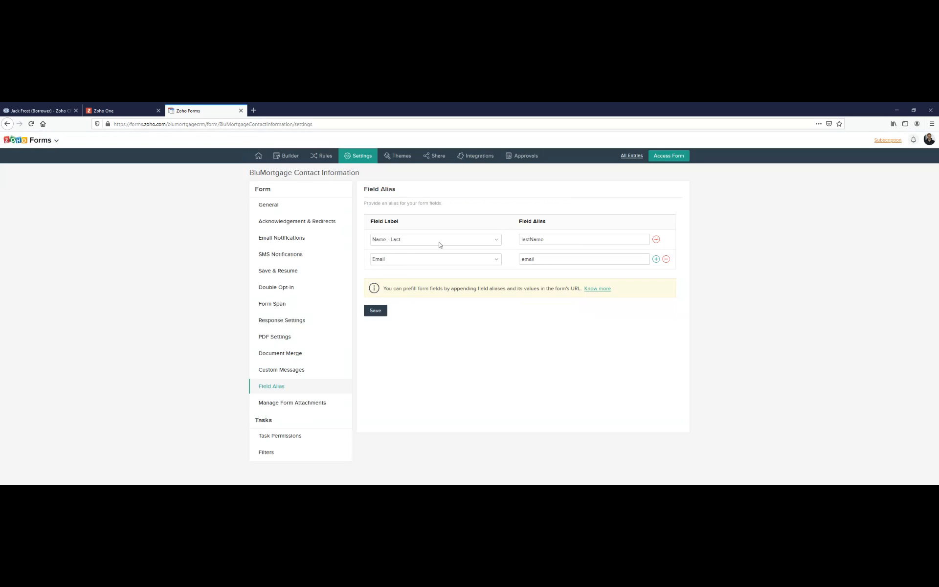
- Switch to Zoho CRM, open "Link for Zoho Form" for editing, and append "&lastName=" to its URL
{"action": "left_click", "coordinate": [68, 110]}
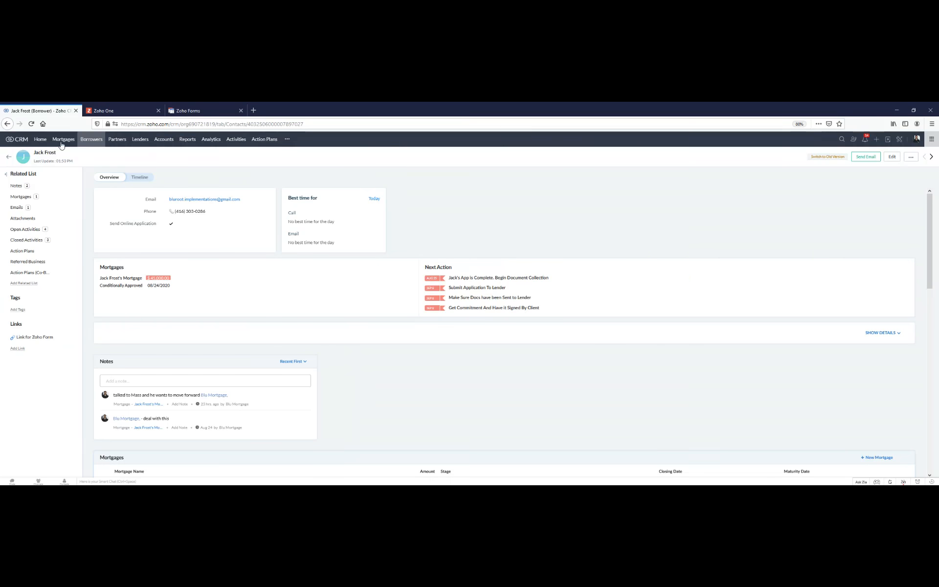
{"action": "right_click", "coordinate": [36, 337]}
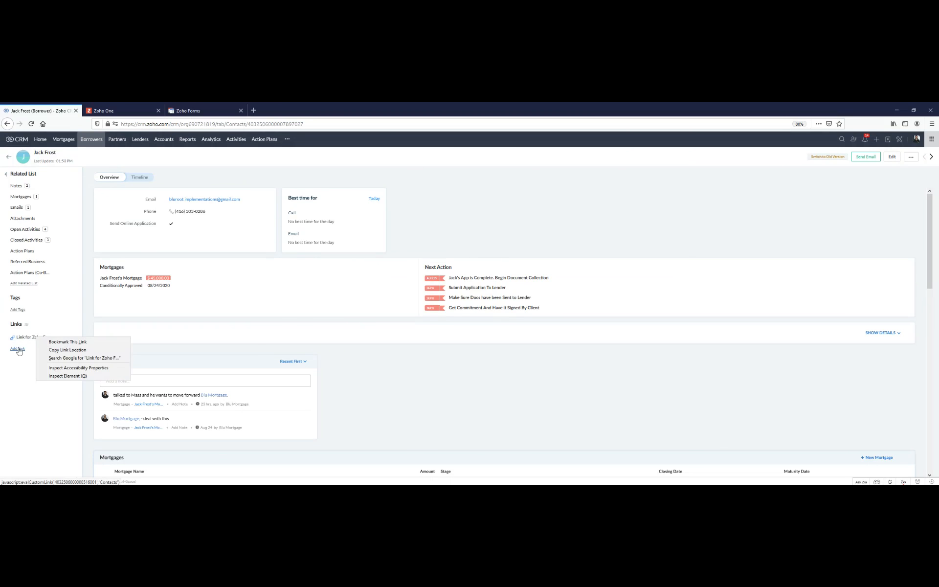
{"action": "left_click", "coordinate": [27, 325]}
{"action": "left_click", "coordinate": [345, 205]}
{"action": "left_click", "coordinate": [361, 206]}
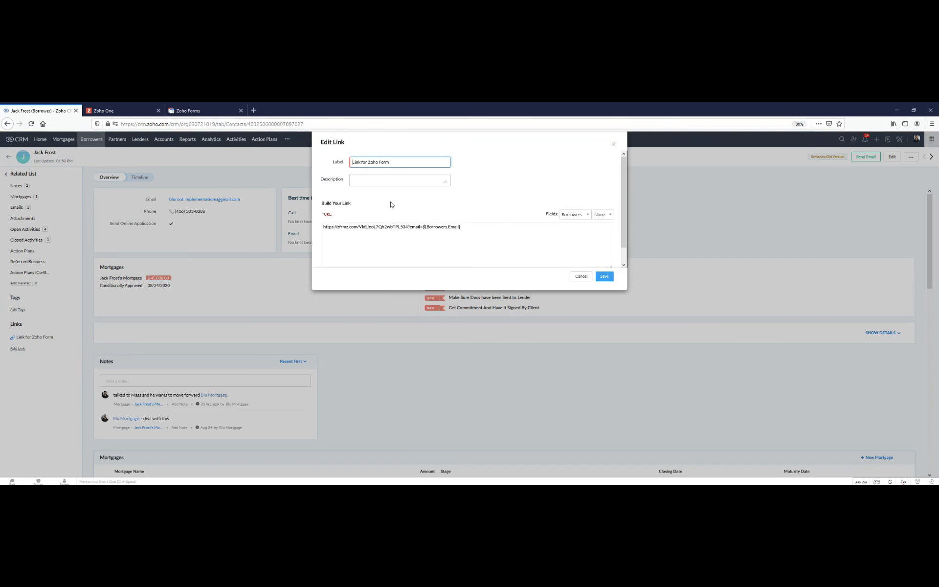
{"action": "type", "text": "lastname="}
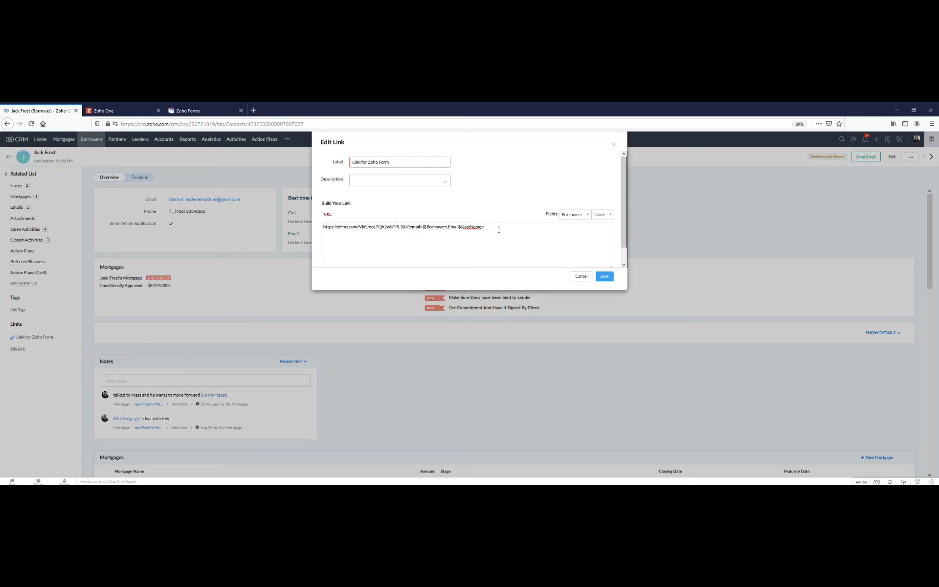
- Insert the Borrowers Last Name field at the end of the link's URL, save the link, and close the links list
{"action": "left_click", "coordinate": [603, 215]}
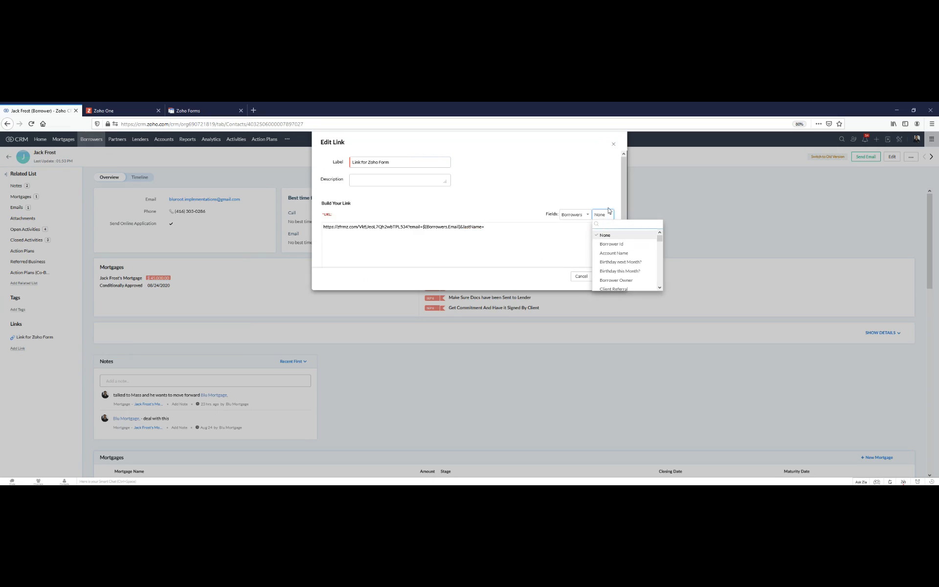
{"action": "type", "text": "last"}
{"action": "left_click", "coordinate": [612, 243]}
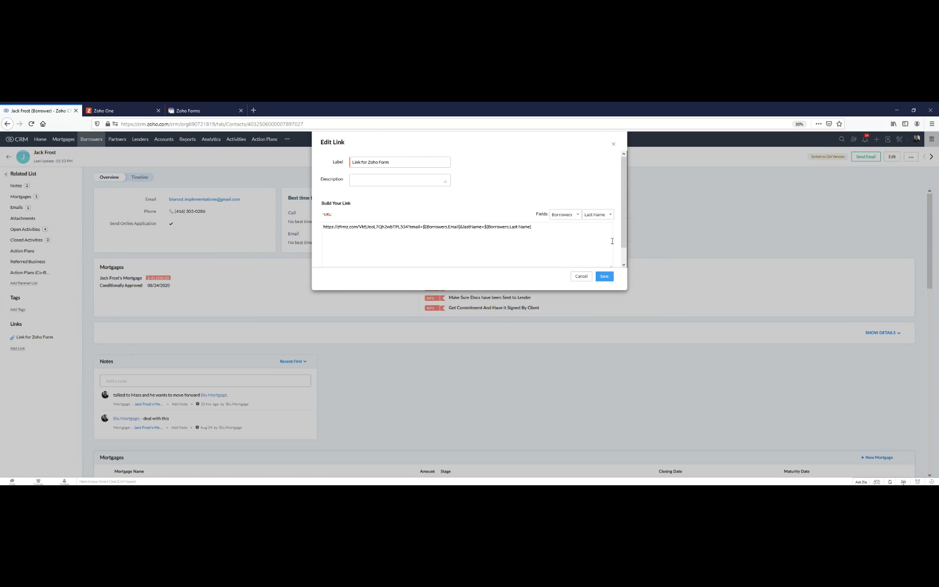
{"action": "left_click", "coordinate": [603, 276]}
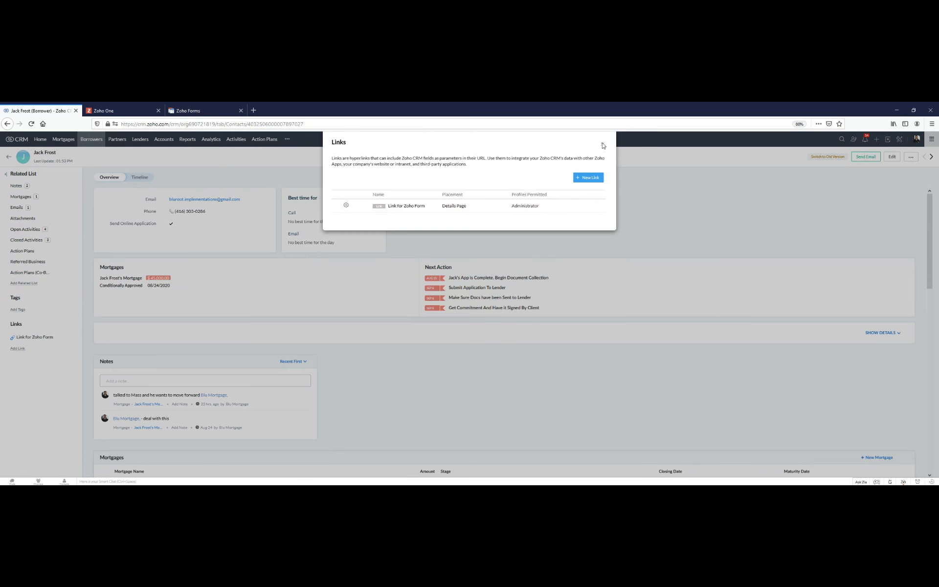
{"action": "left_click", "coordinate": [603, 144]}
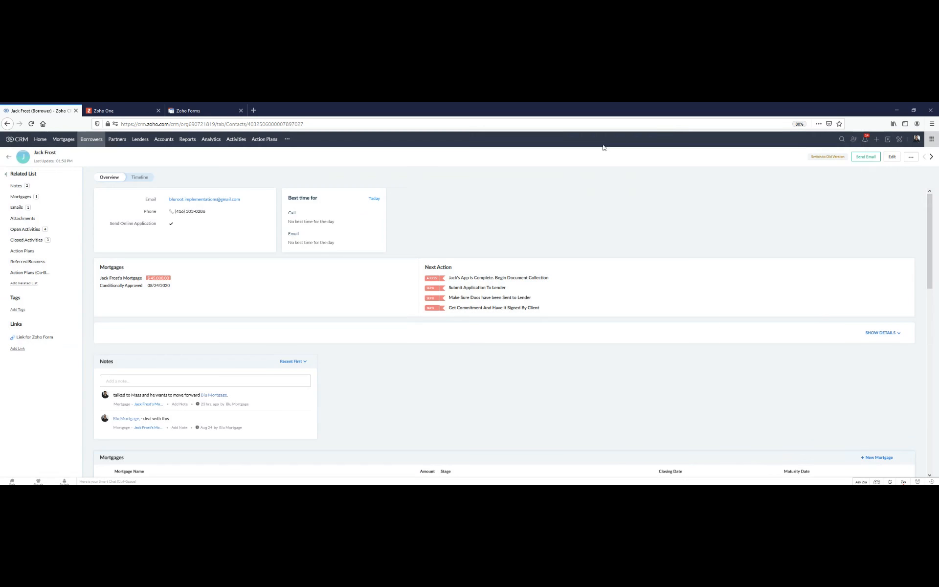
- Open the borrower's form link to check the prefilled fields and clear the Email field on the second page
{"action": "left_click", "coordinate": [53, 341]}
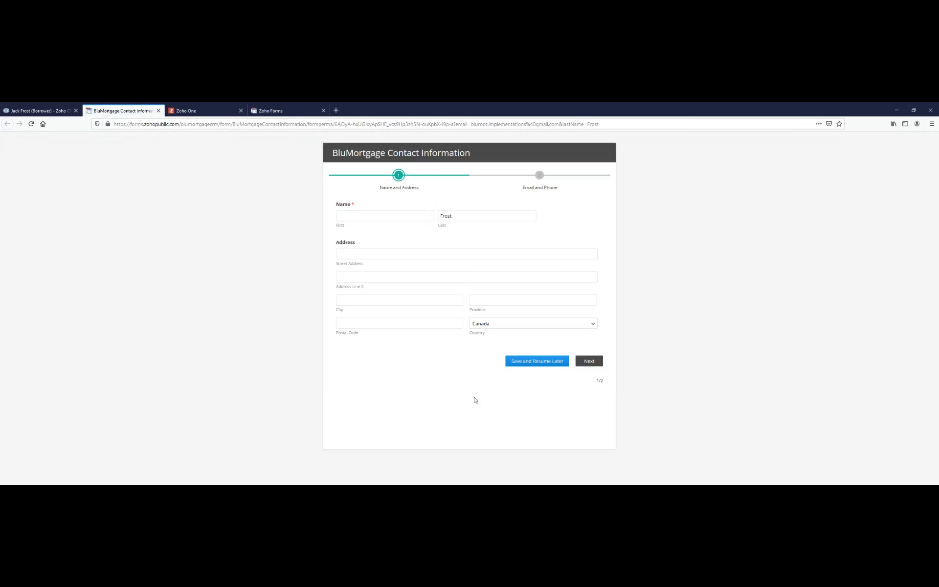
{"action": "left_click", "coordinate": [584, 360]}
{"action": "left_click", "coordinate": [421, 239]}
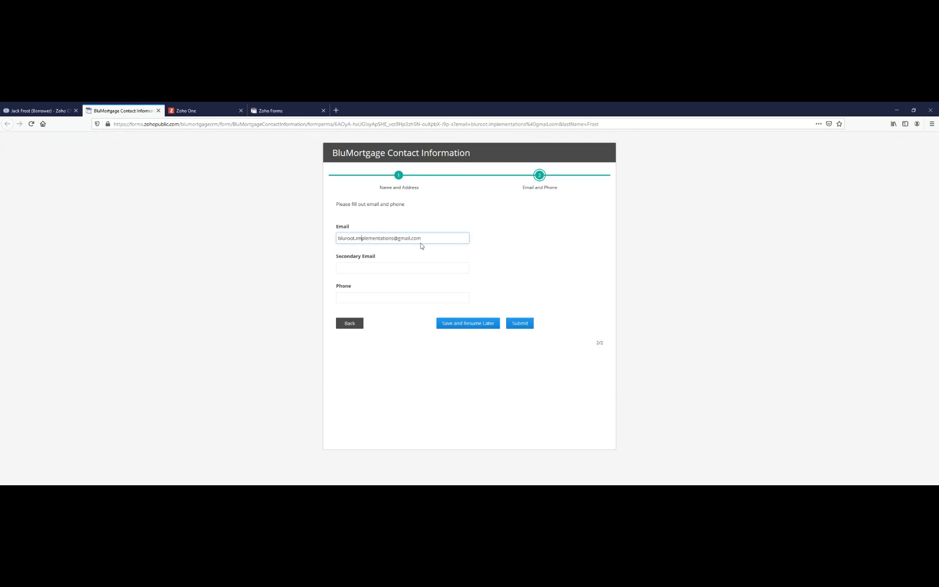
{"action": "left_click_drag", "start_coordinate": [425, 236], "coordinate": [332, 235]}
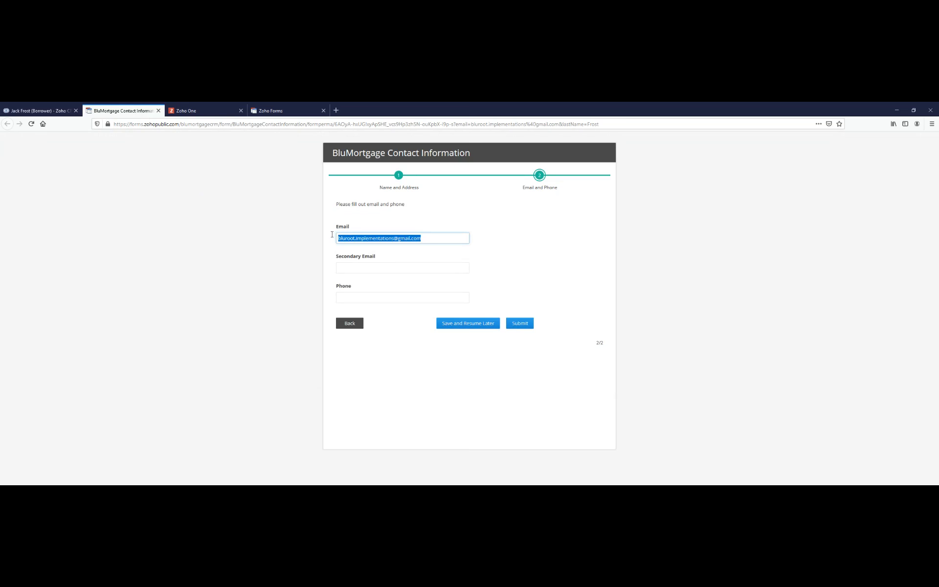
{"action": "key", "text": "BackSpace"}
{"action": "key", "text": "Tab"}
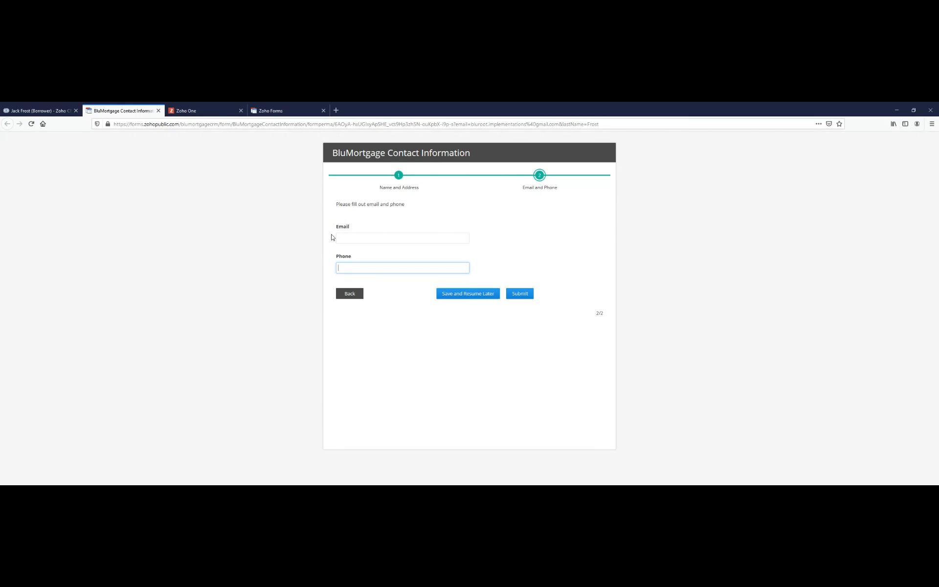
- Close the open Zoho Forms settings page and the Zoho One page, keeping the CRM record and public form open
{"action": "left_click", "coordinate": [276, 108]}
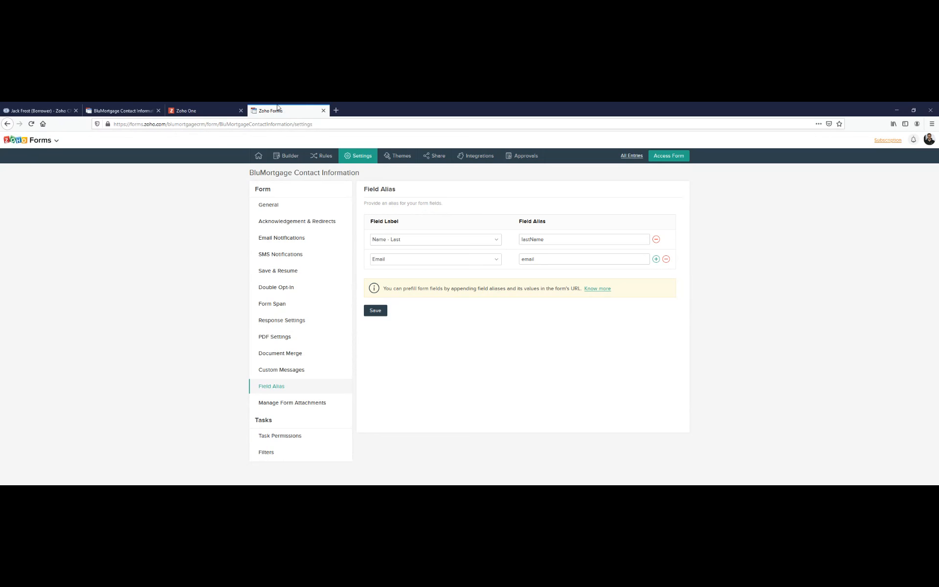
{"action": "middle_click", "coordinate": [277, 107]}
{"action": "key", "text": "ctrl+w"}
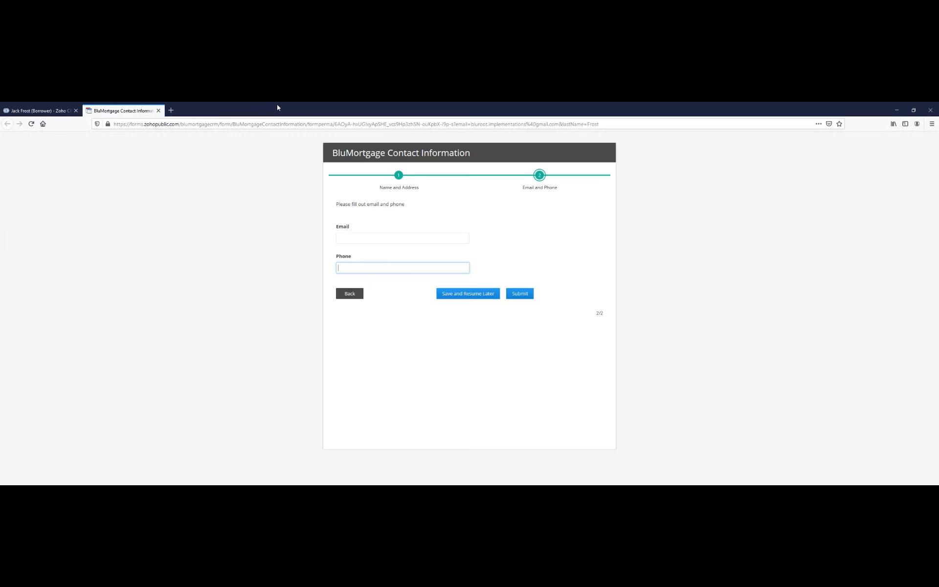
{"action": "left_click", "coordinate": [146, 129]}
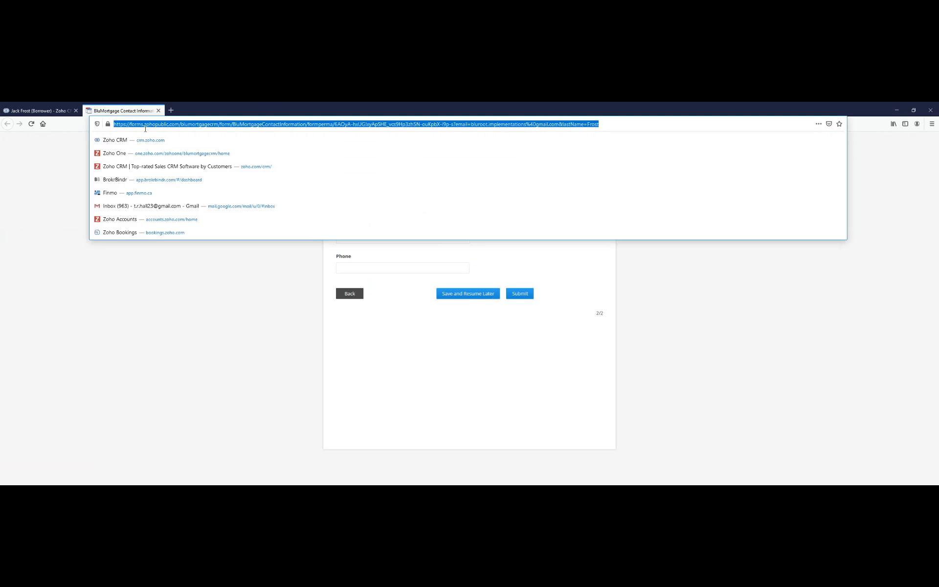
{"action": "type", "text": "forms"}
{"action": "key", "text": "Return"}
- Load forms.zoho.com to open the Zoho Forms home page
{"action": "left_click", "coordinate": [145, 129]}
{"action": "type", "text": "forms.zoho.c"}
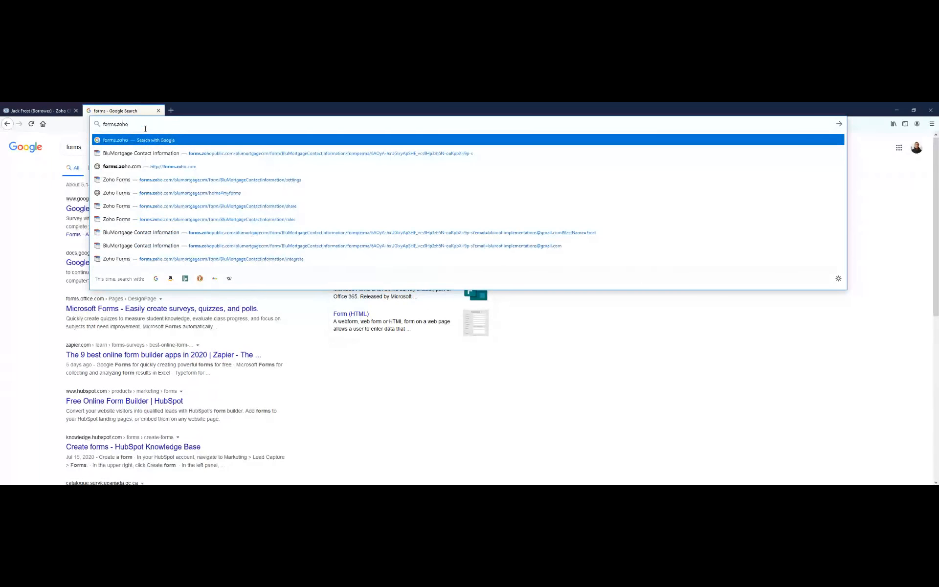
{"action": "type", "text": "om"}
{"action": "key", "text": "Return"}
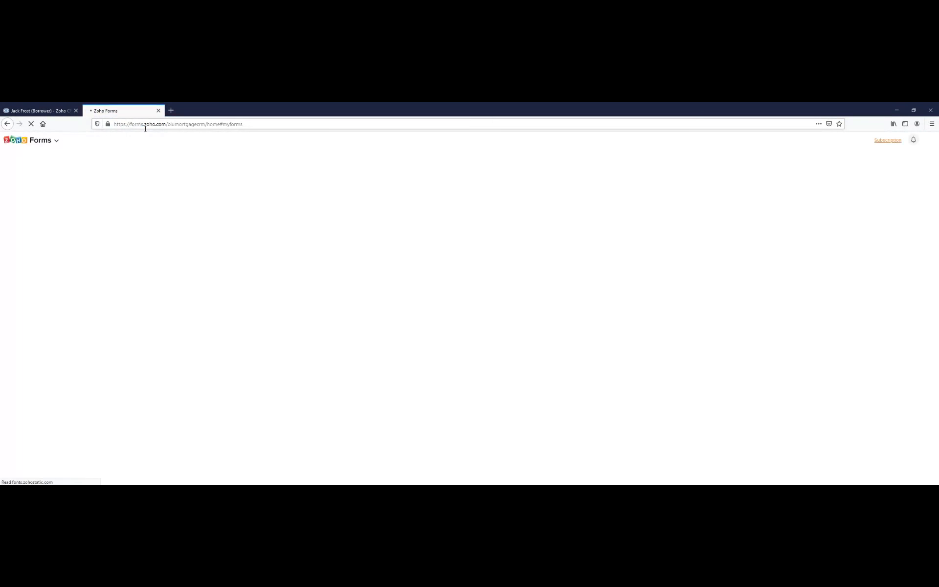